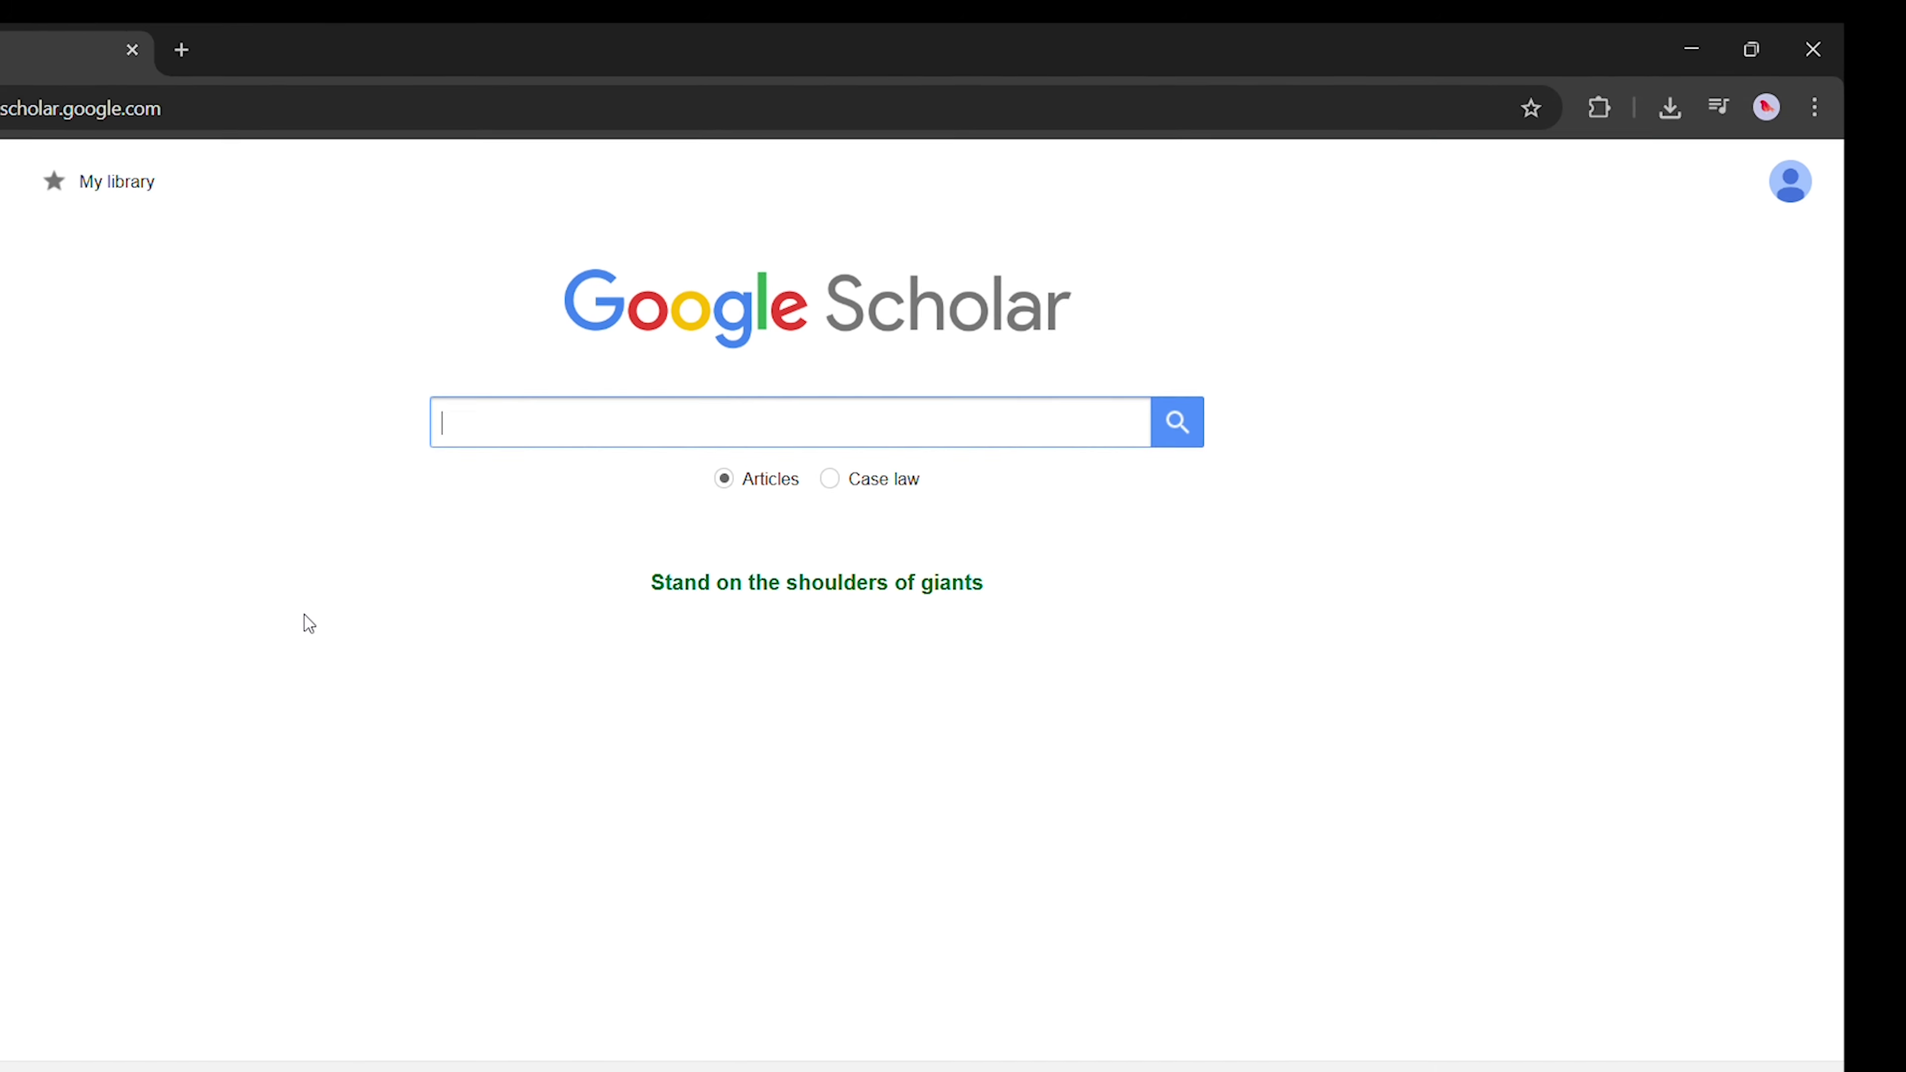
- Search Google Scholar for "climate change adaptation strategies" and look through the first page of results
text(climate change adaptation strategies)
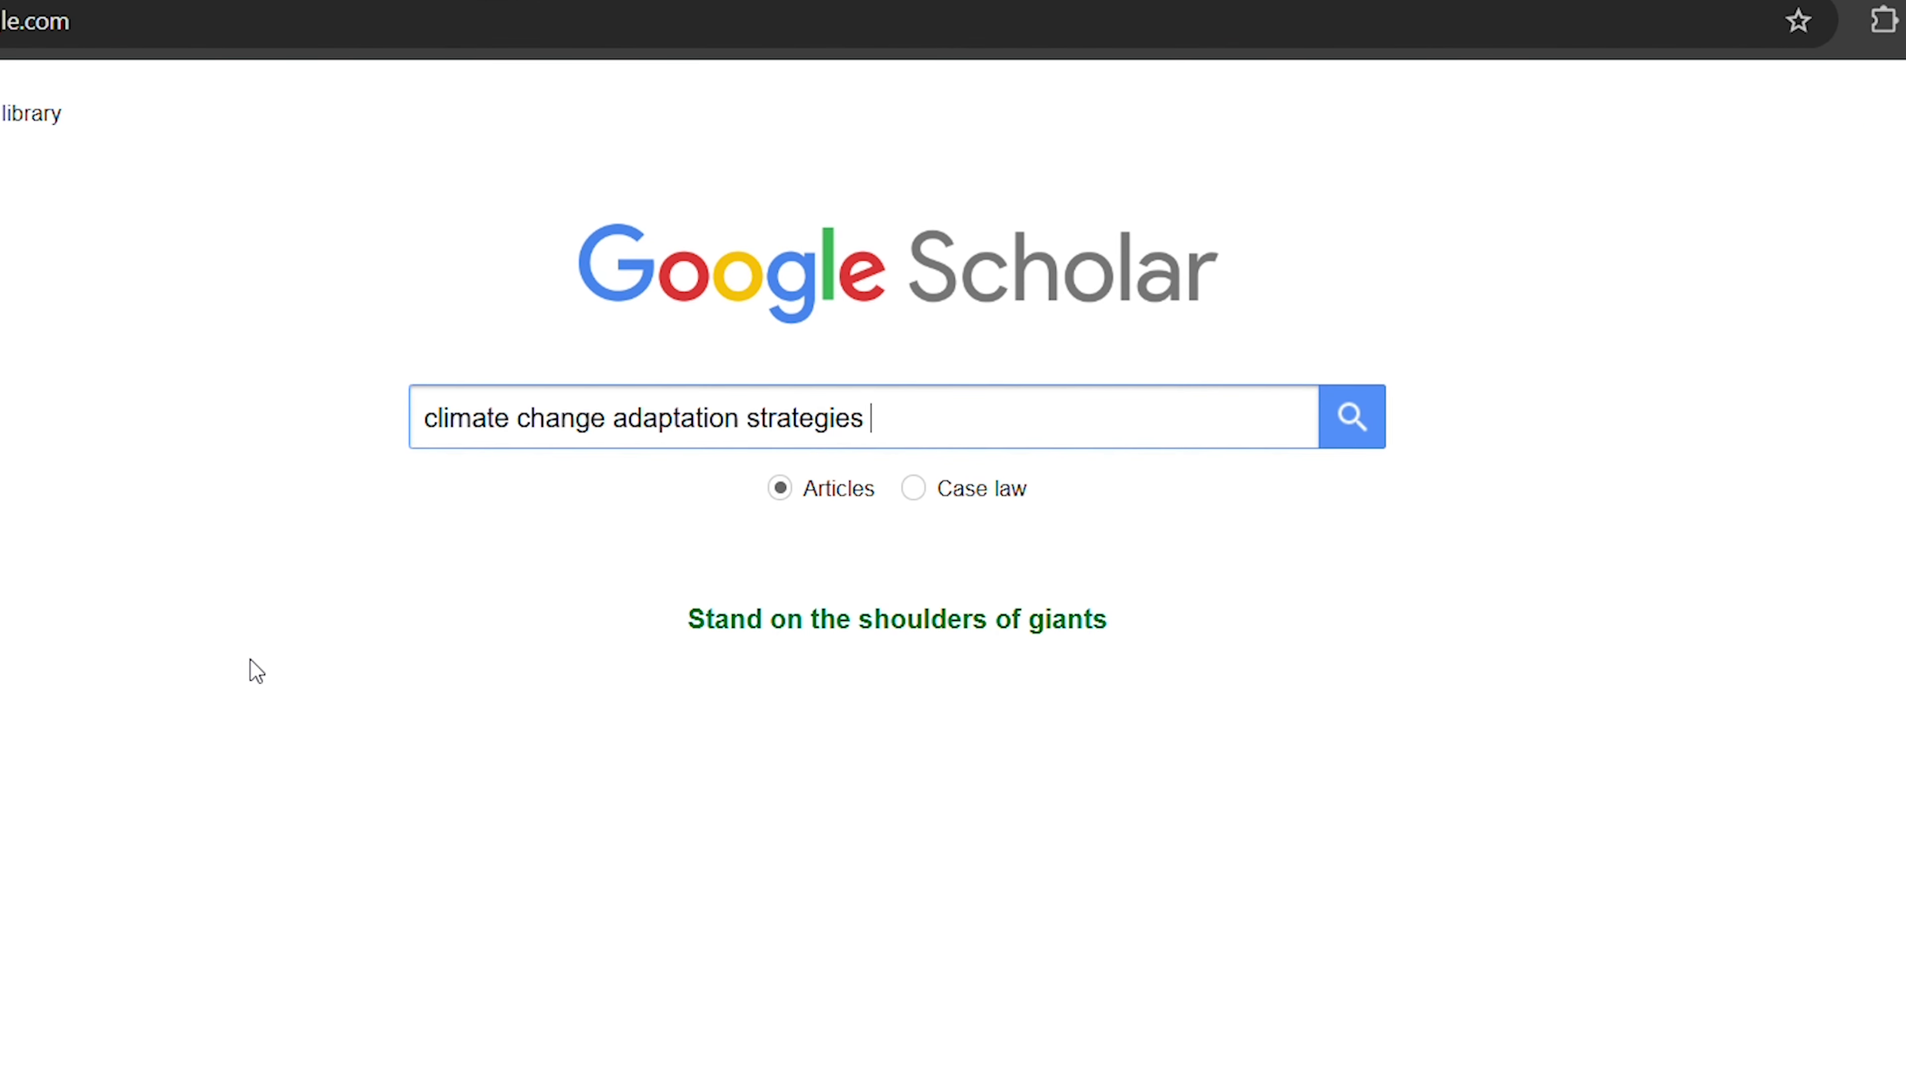
click(1349, 437)
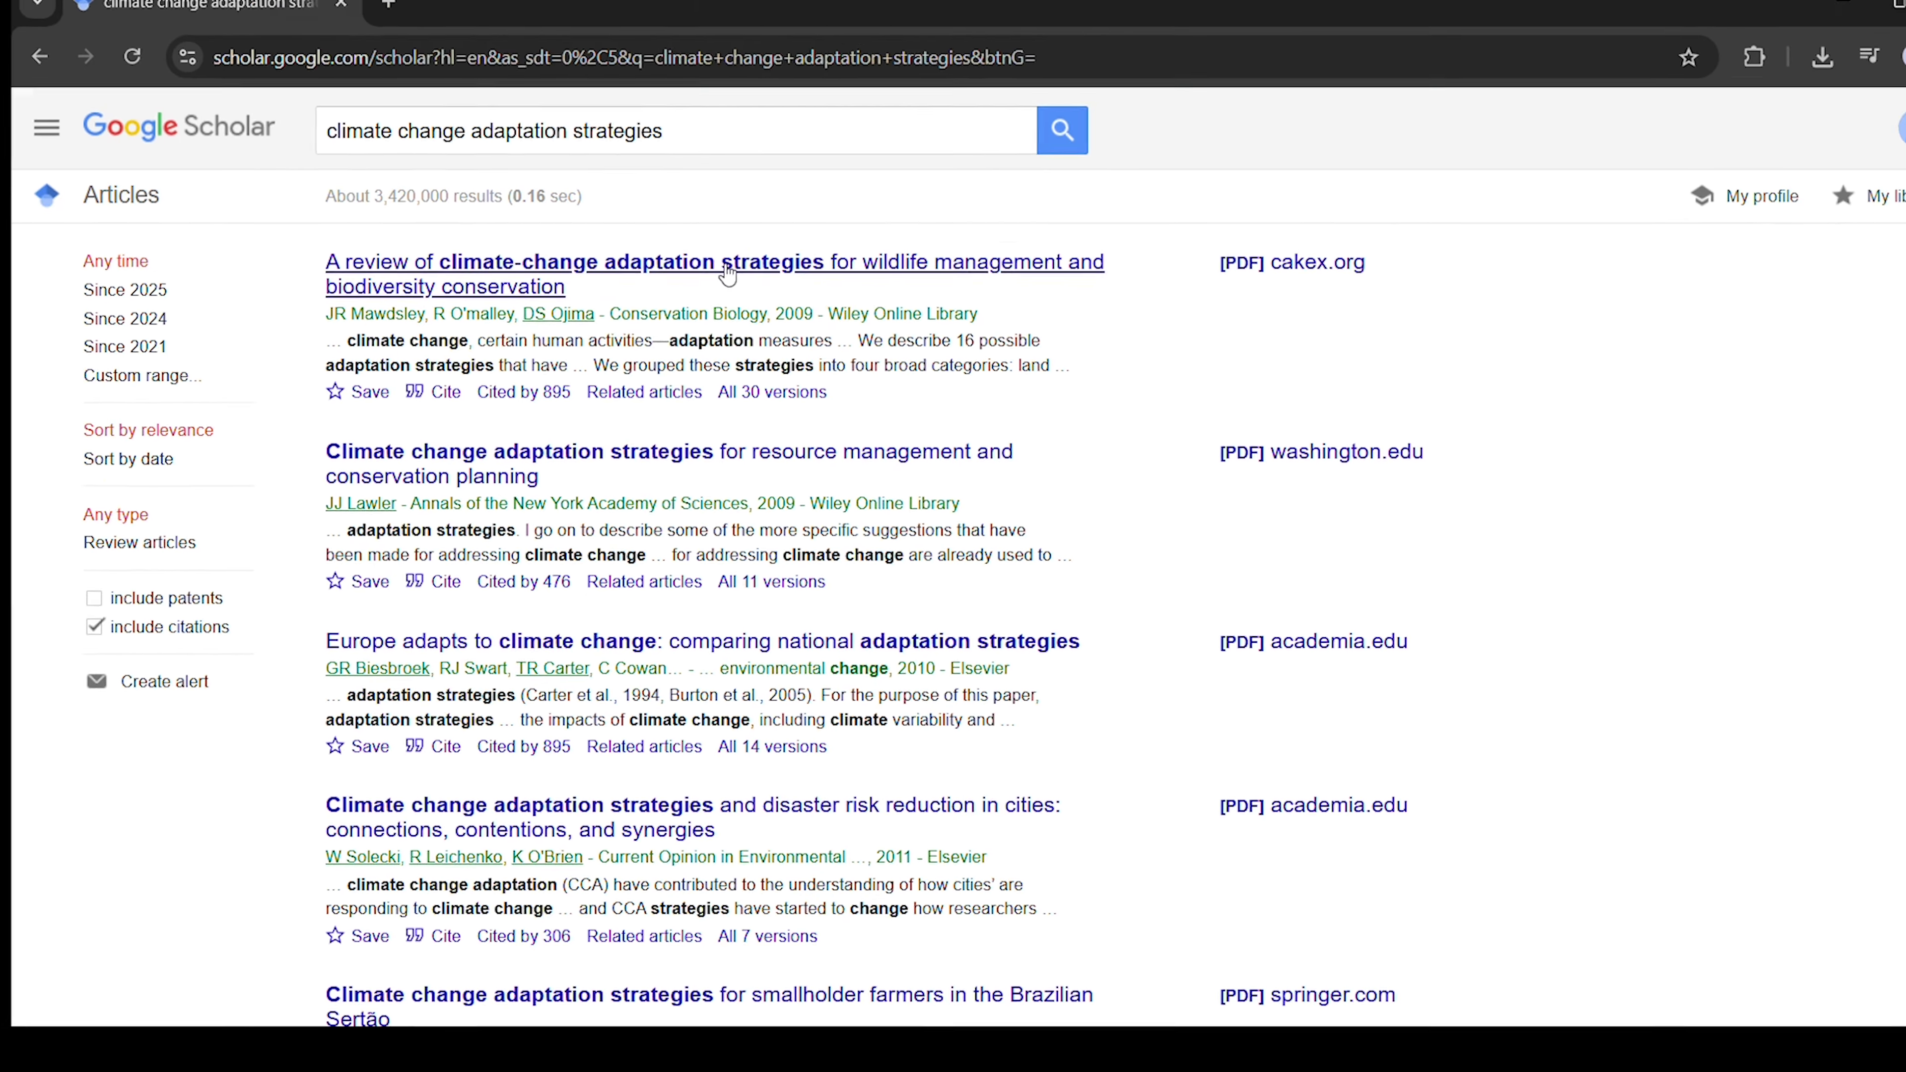
scroll(694, 323, down, 3)
scroll(671, 398, down, 5)
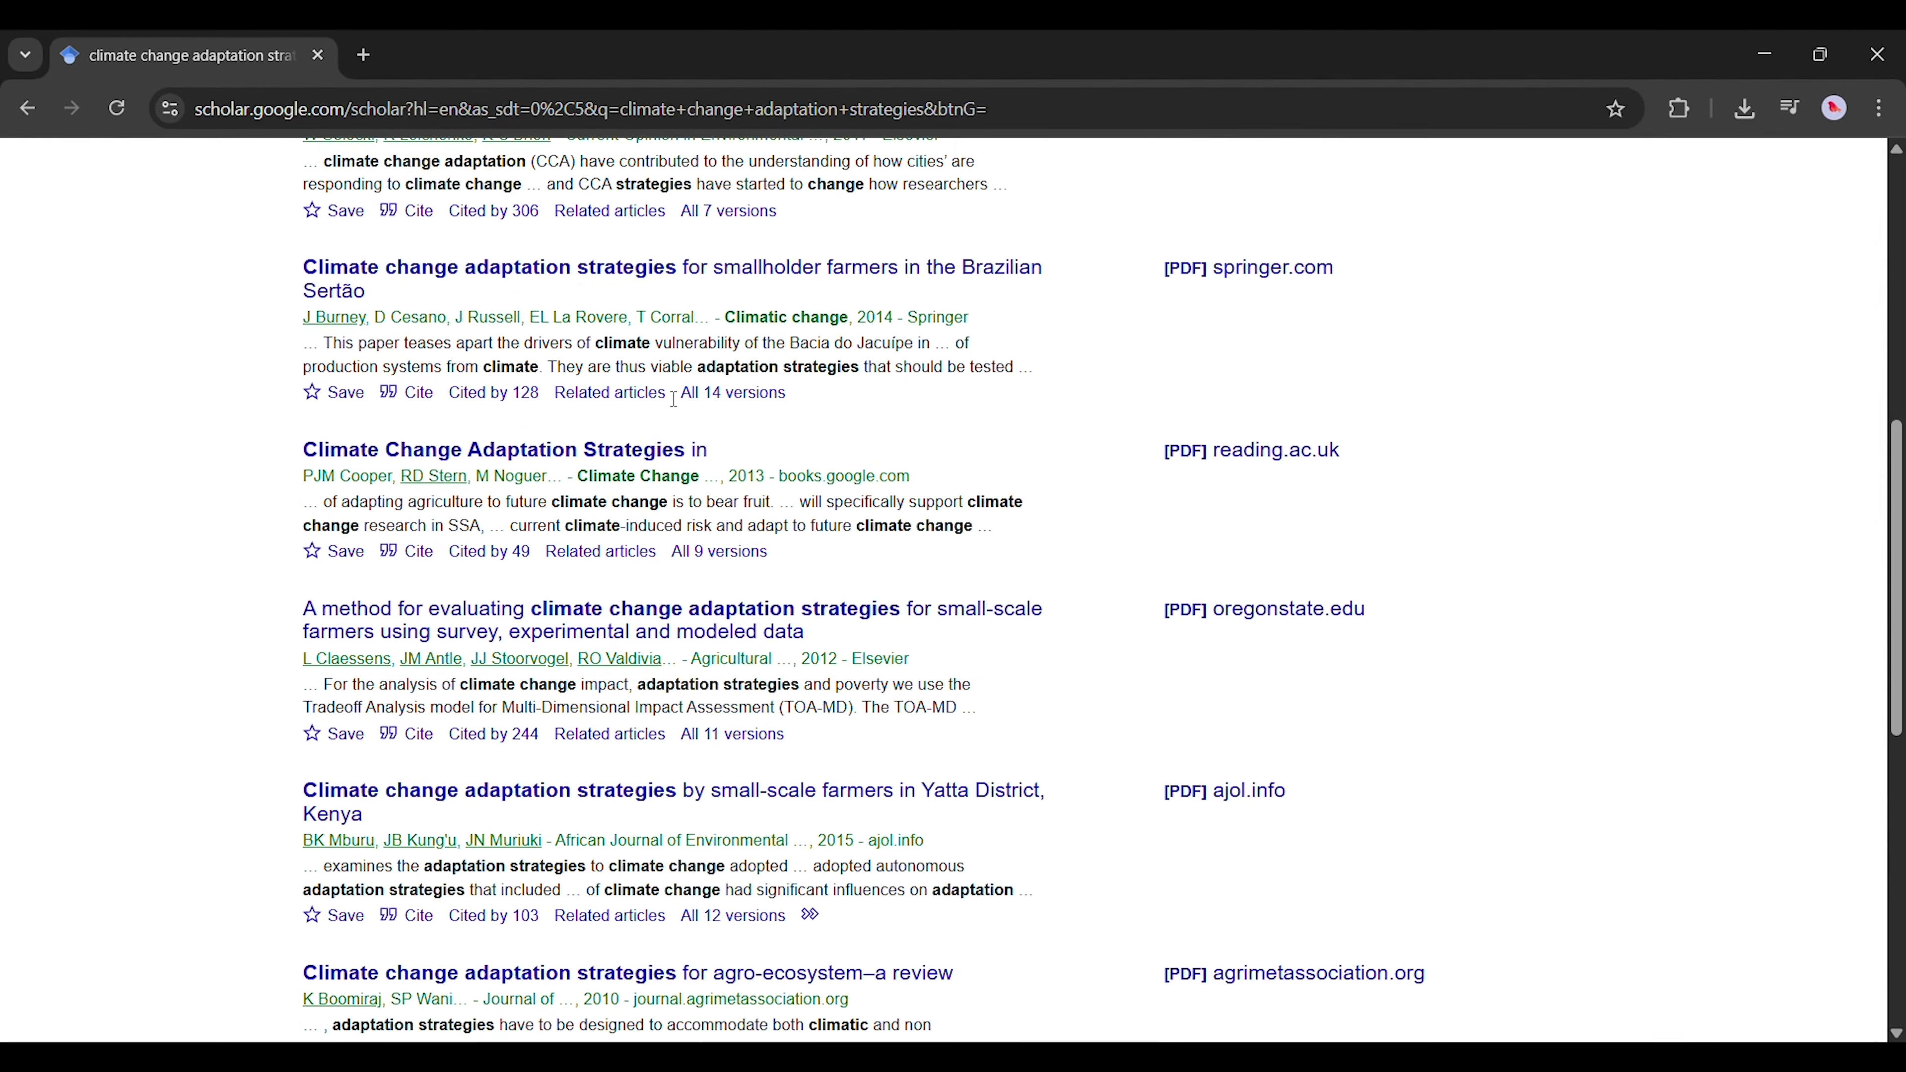
scroll(669, 398, down, 5)
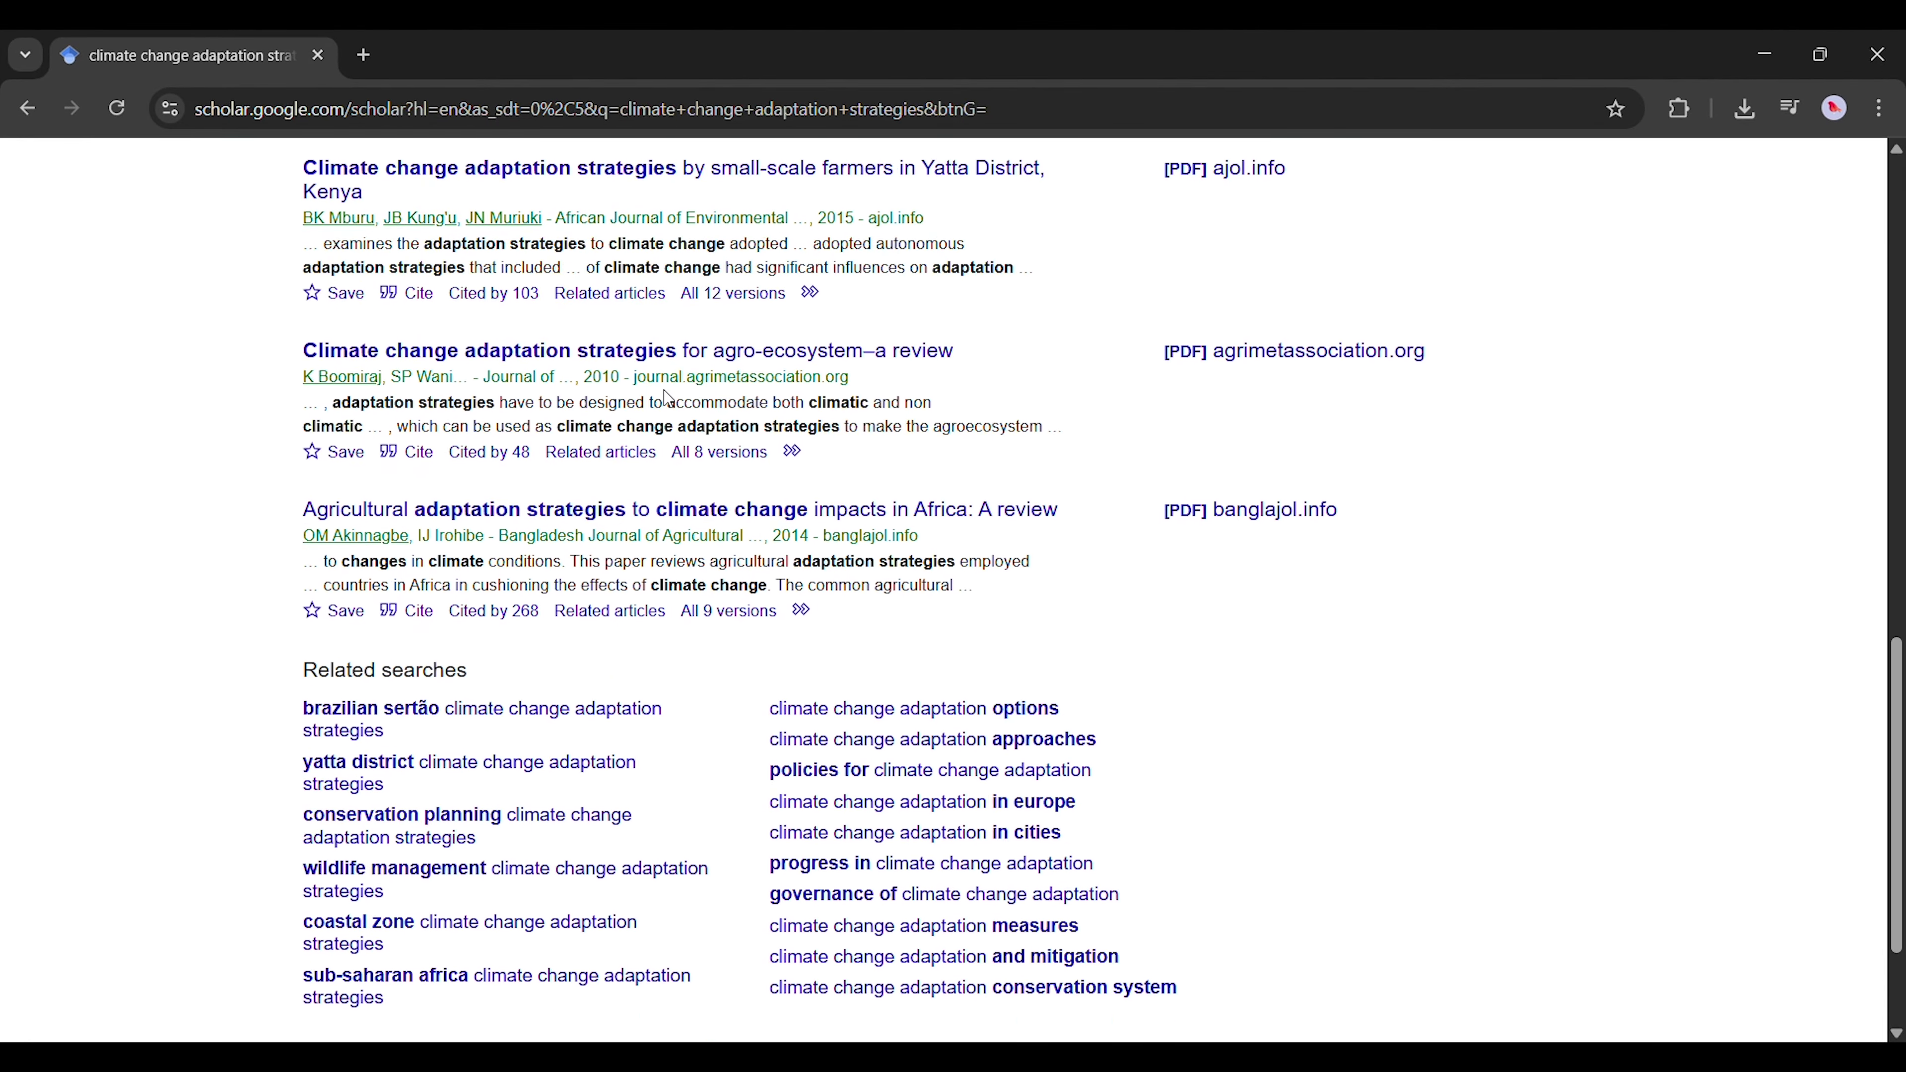
- Look through the second page of search results and return to the first page
click(595, 934)
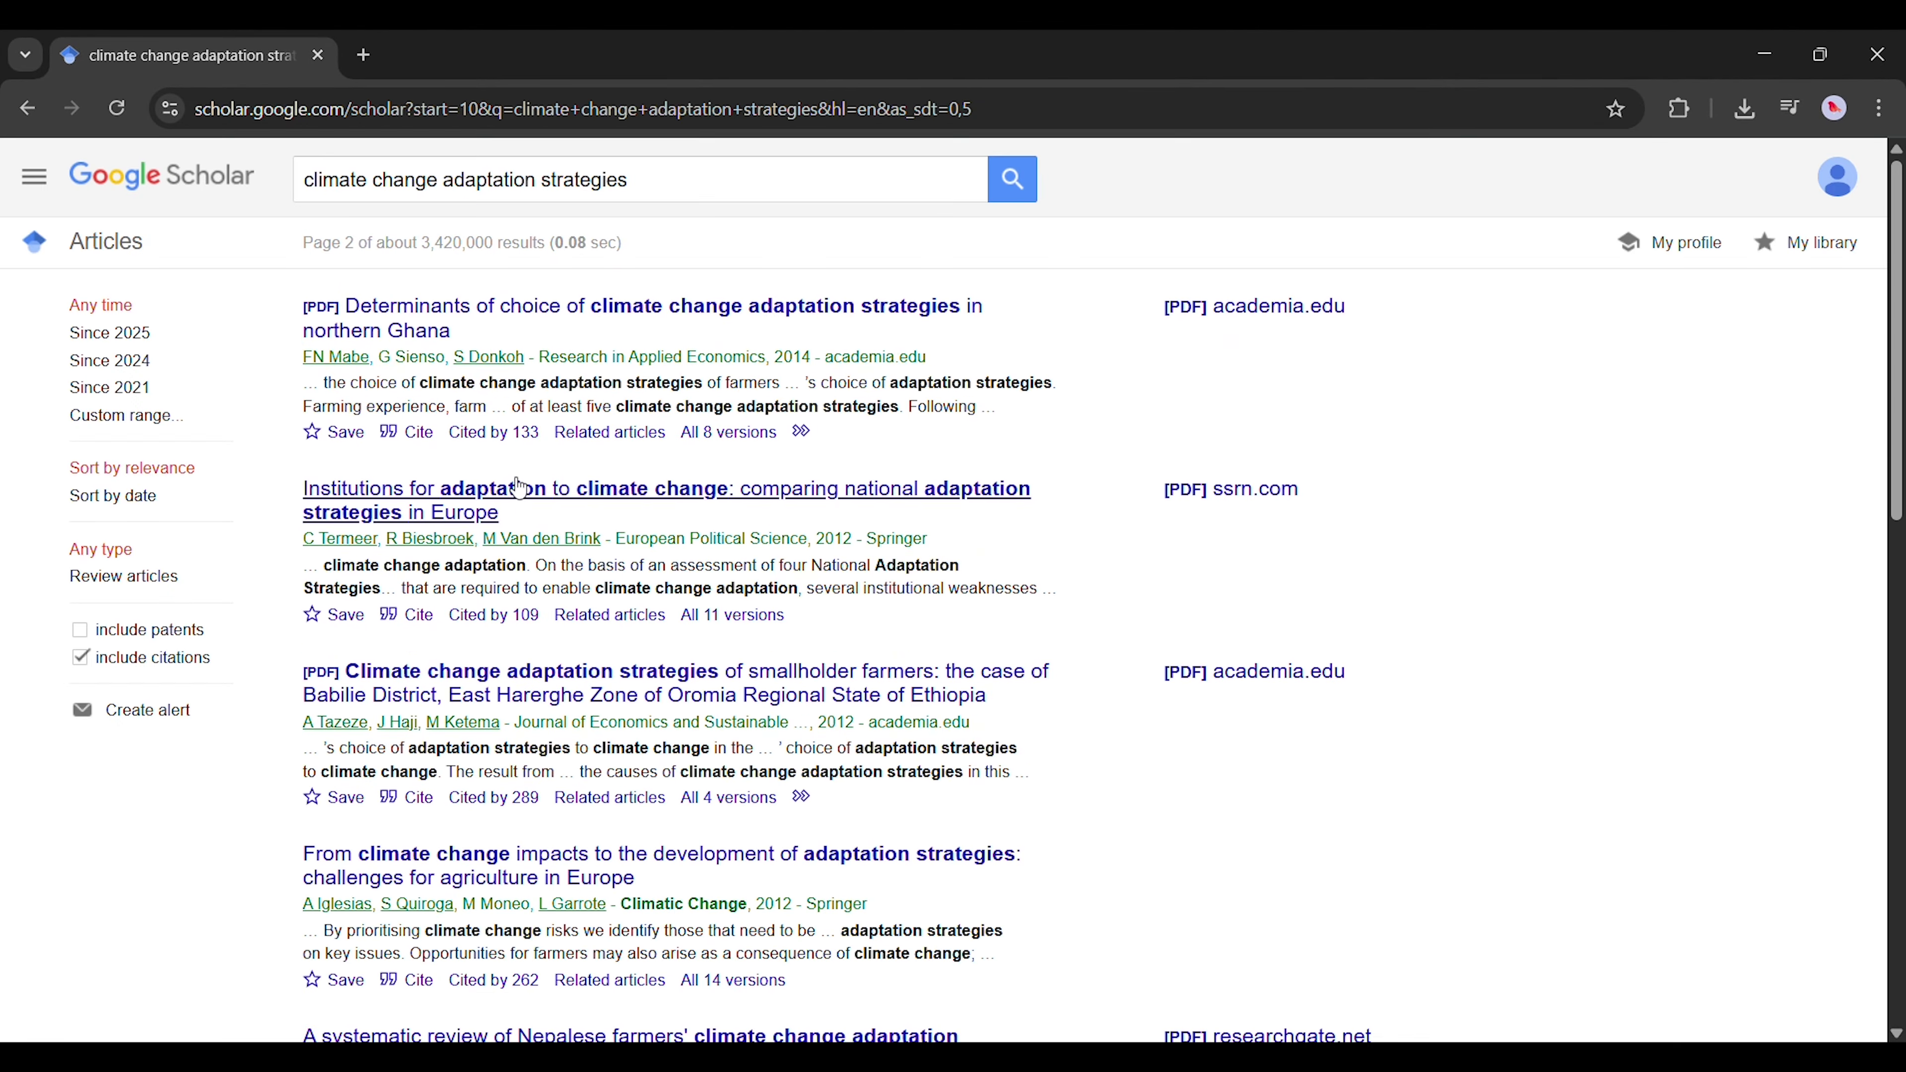
scroll(520, 487, down, 10)
key(alt+Left)
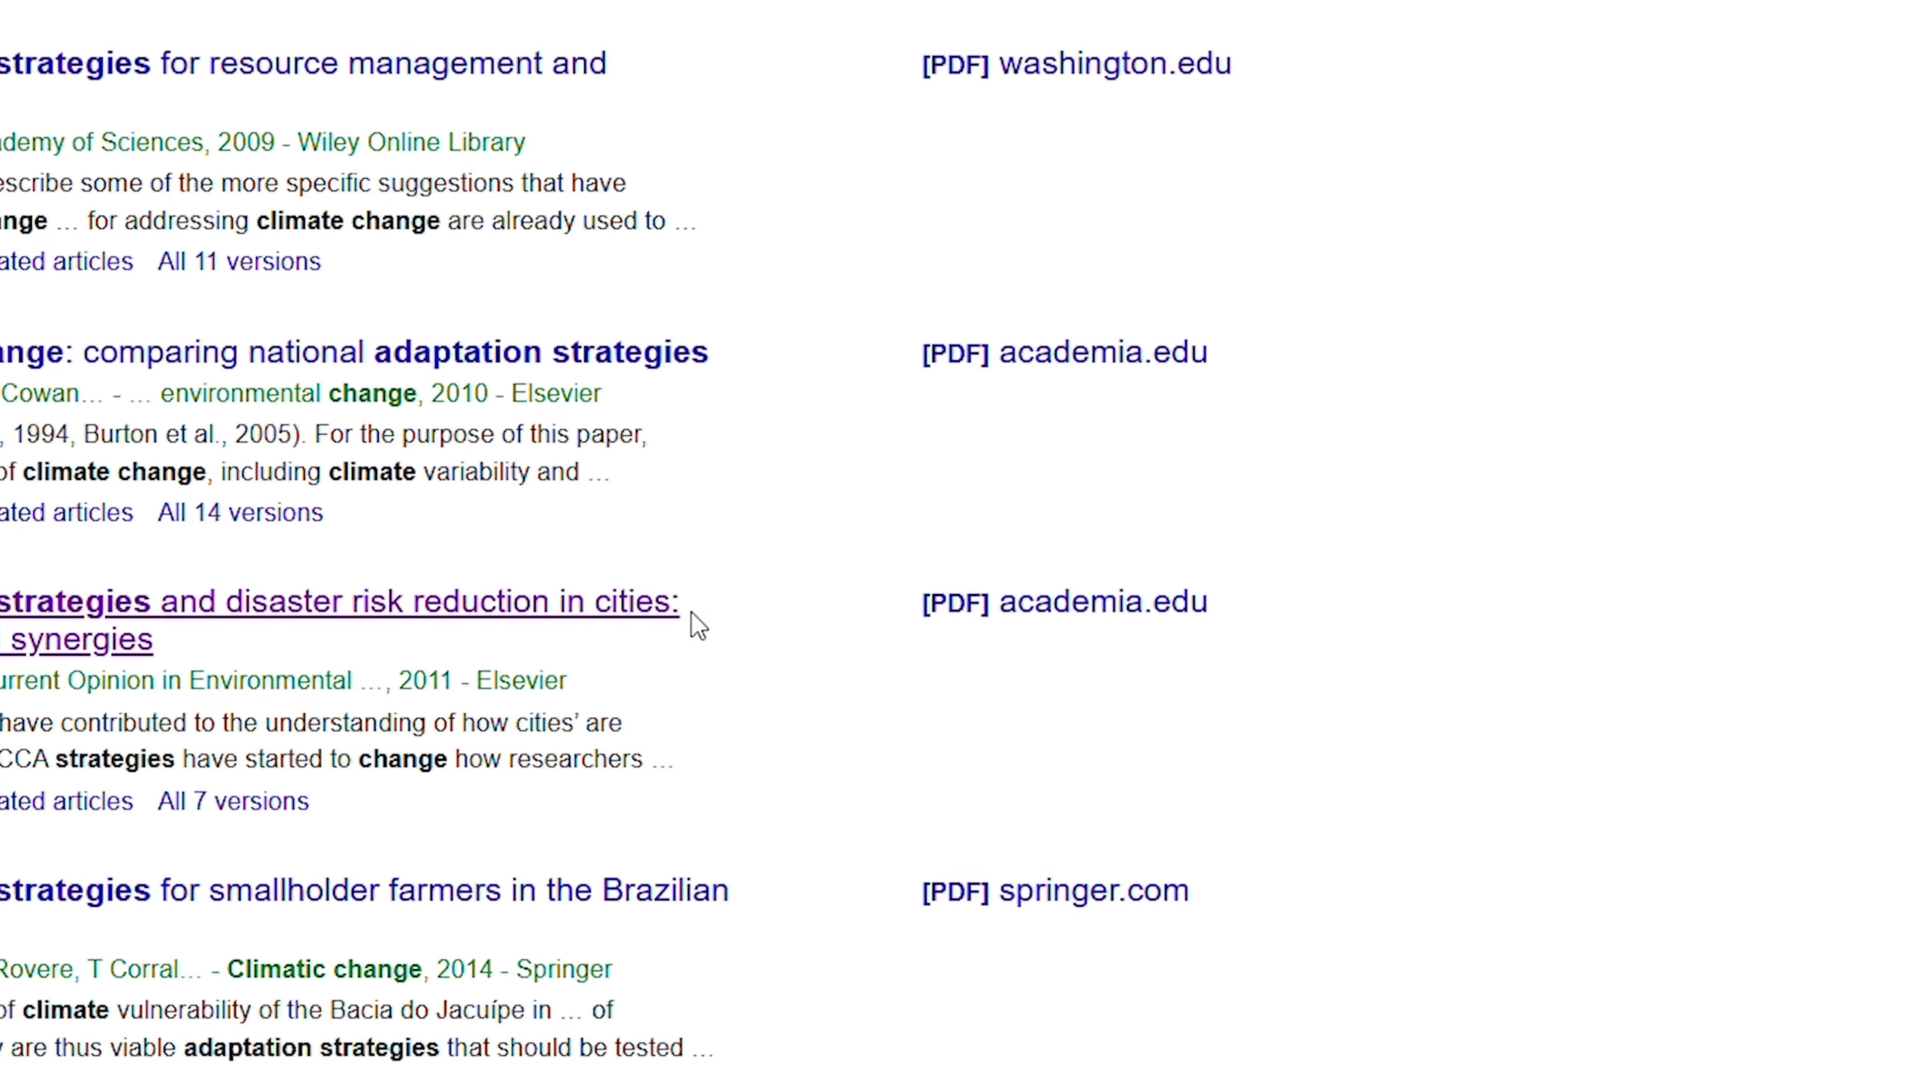
- Open the academia.edu PDF of the article on adaptation strategies and disaster risk reduction in cities, and skim its first page
click(1025, 605)
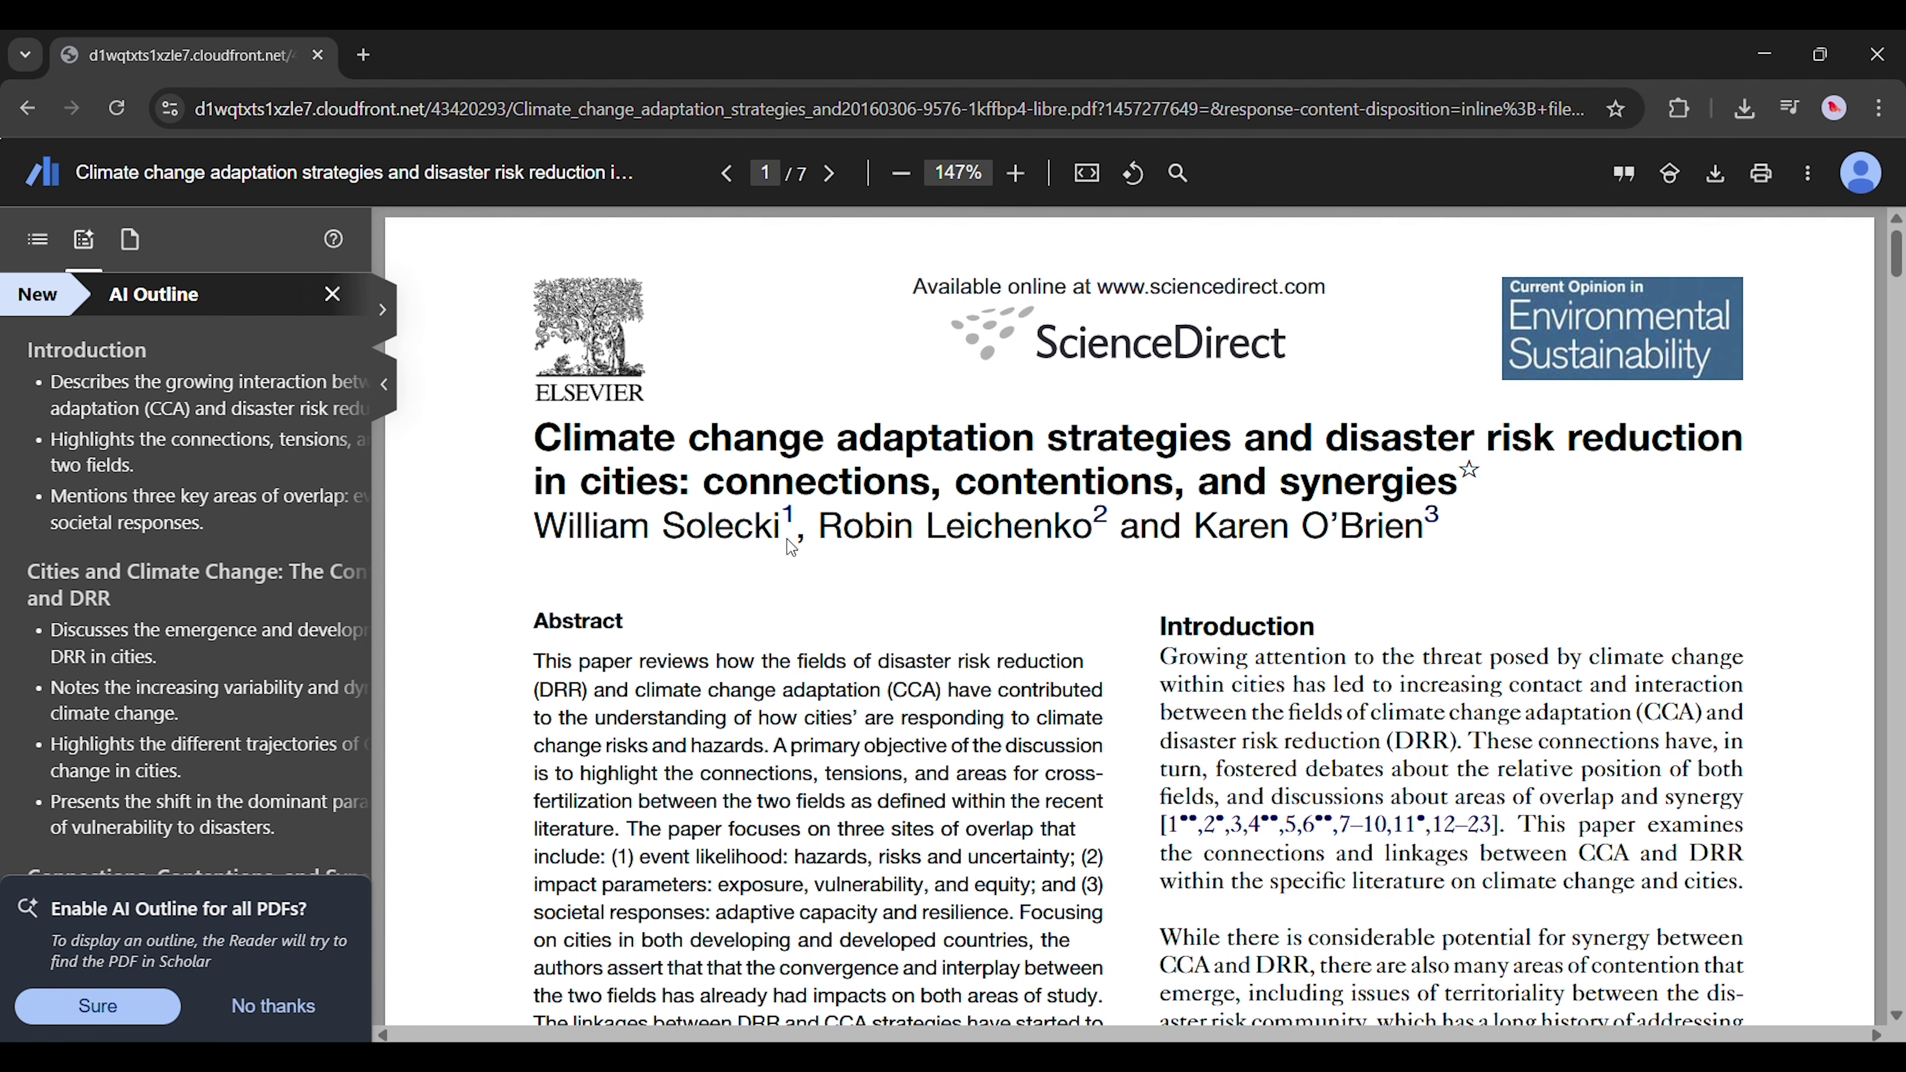
scroll(786, 540, down, 10)
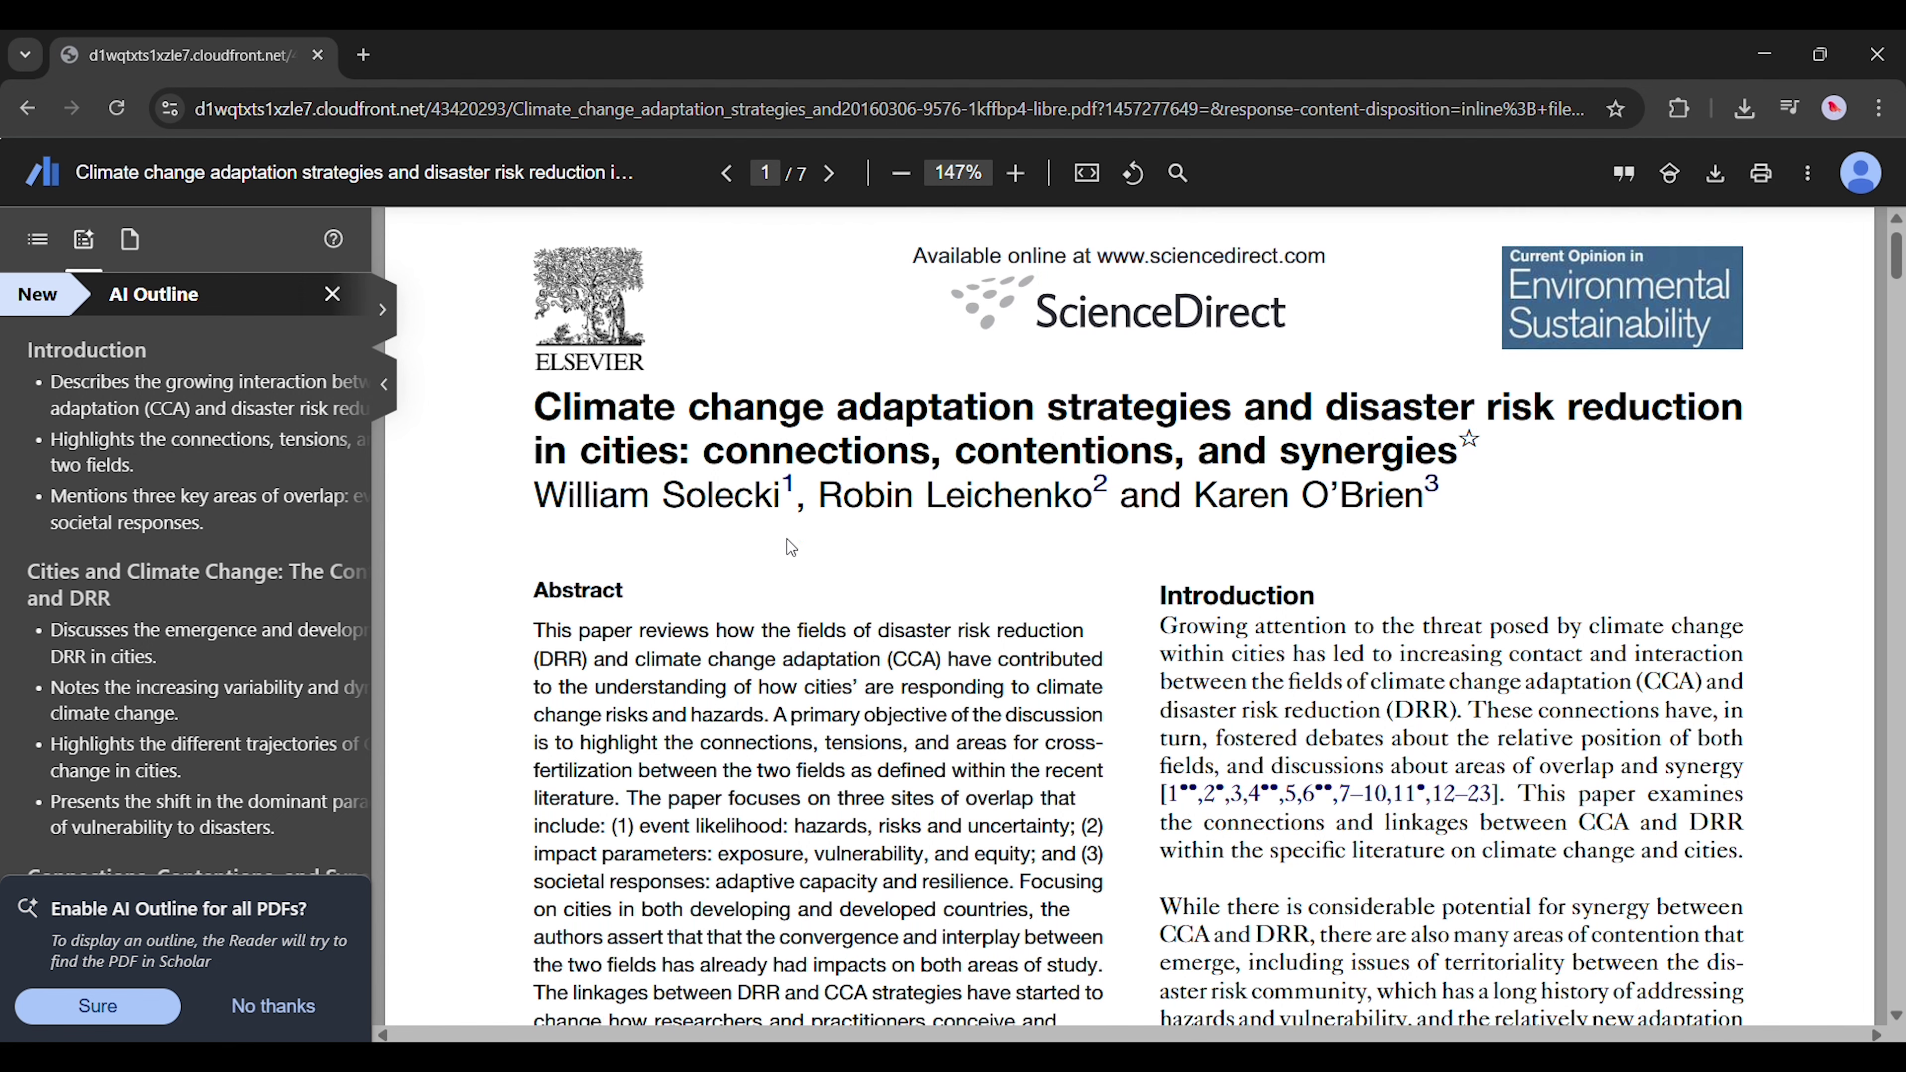
scroll(786, 540, up, 9)
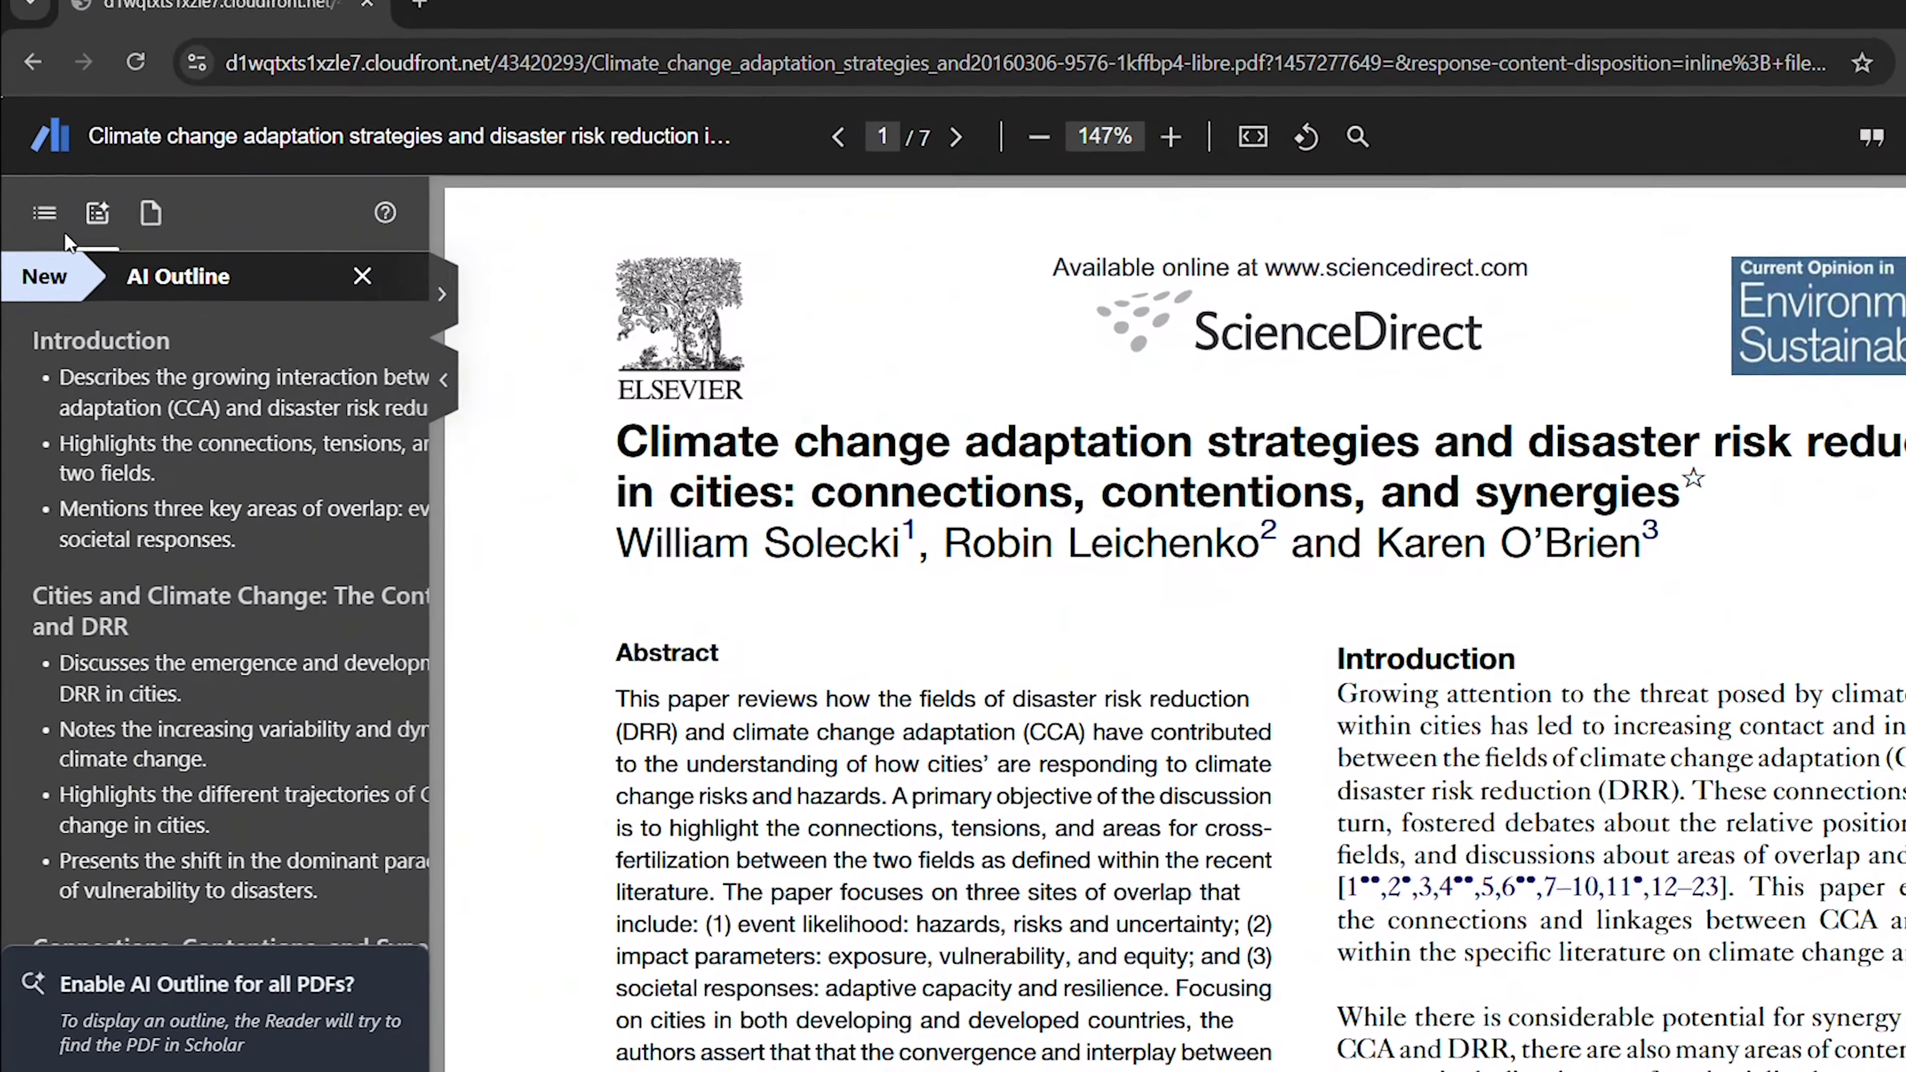
- Use the document outline to visit the Introduction, the Abstract and the section "Building on connections and embracing diversity"
click(43, 242)
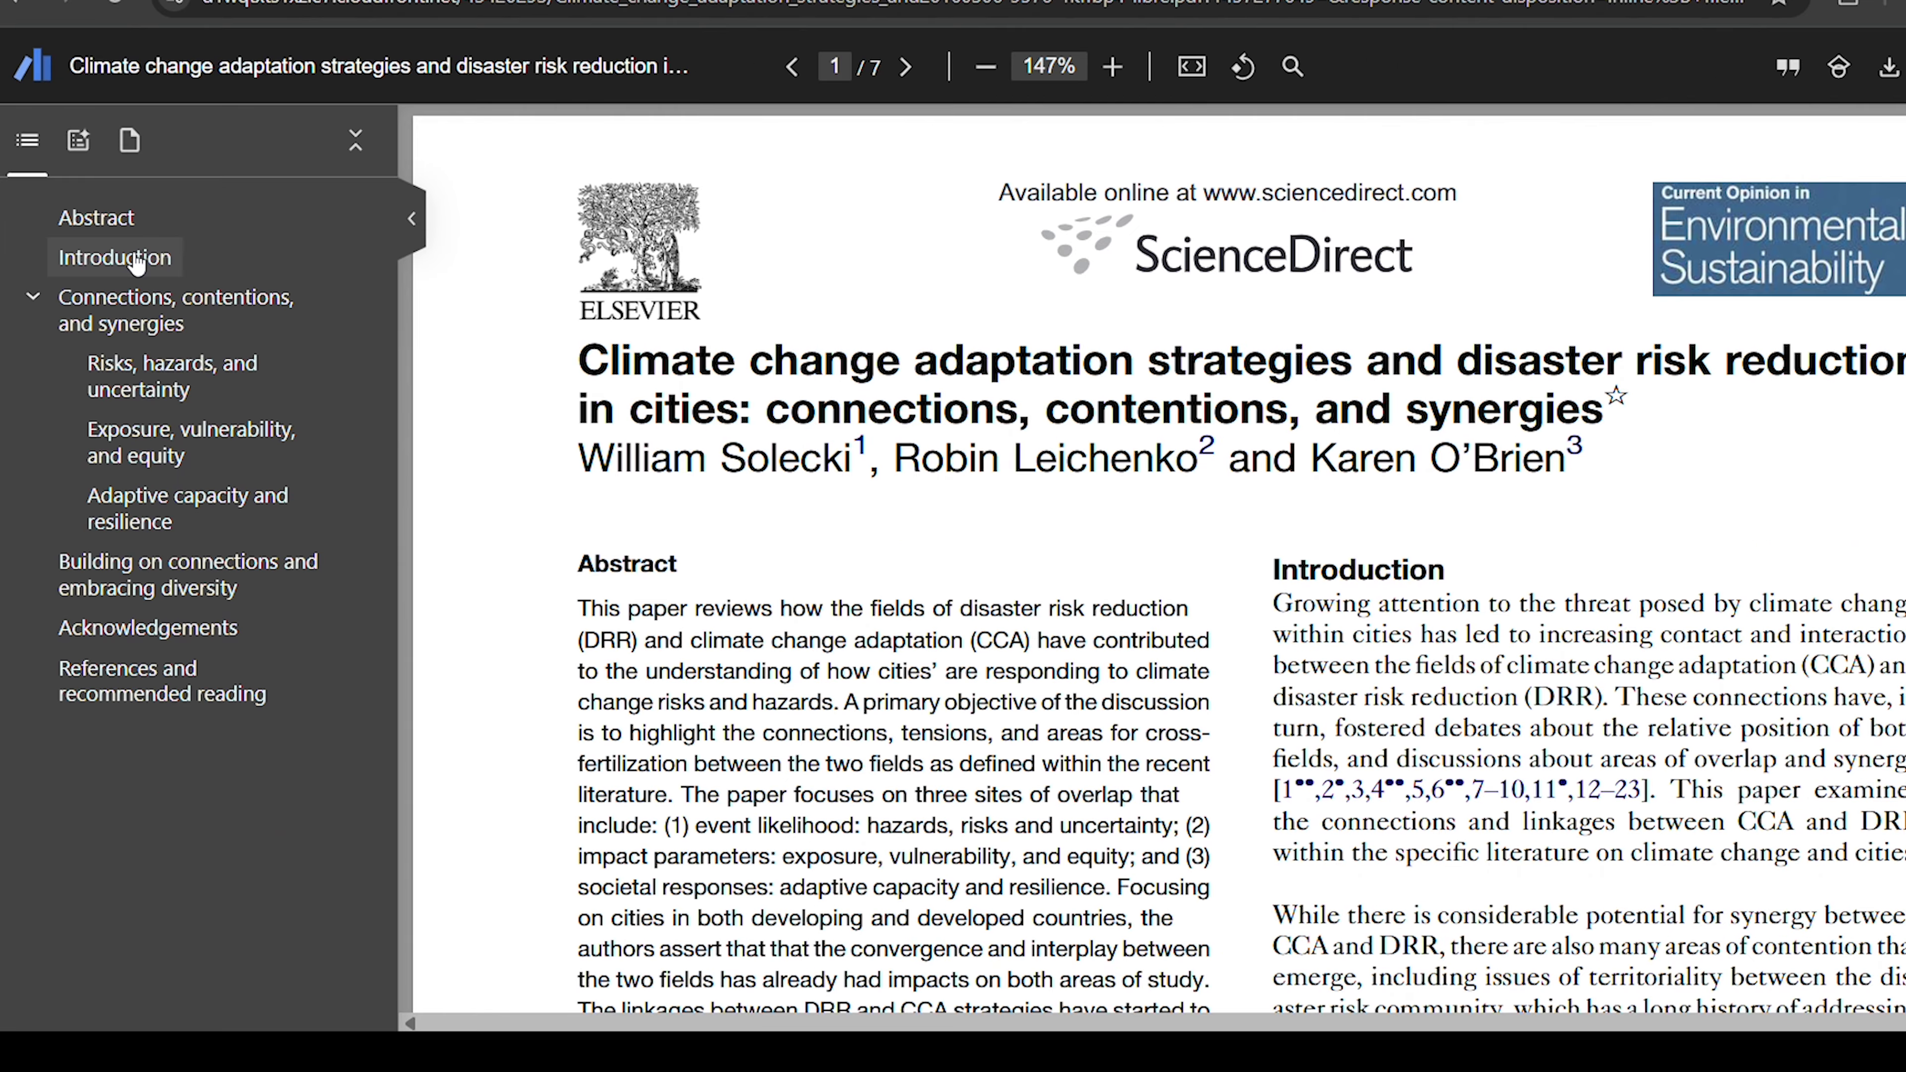
click(199, 315)
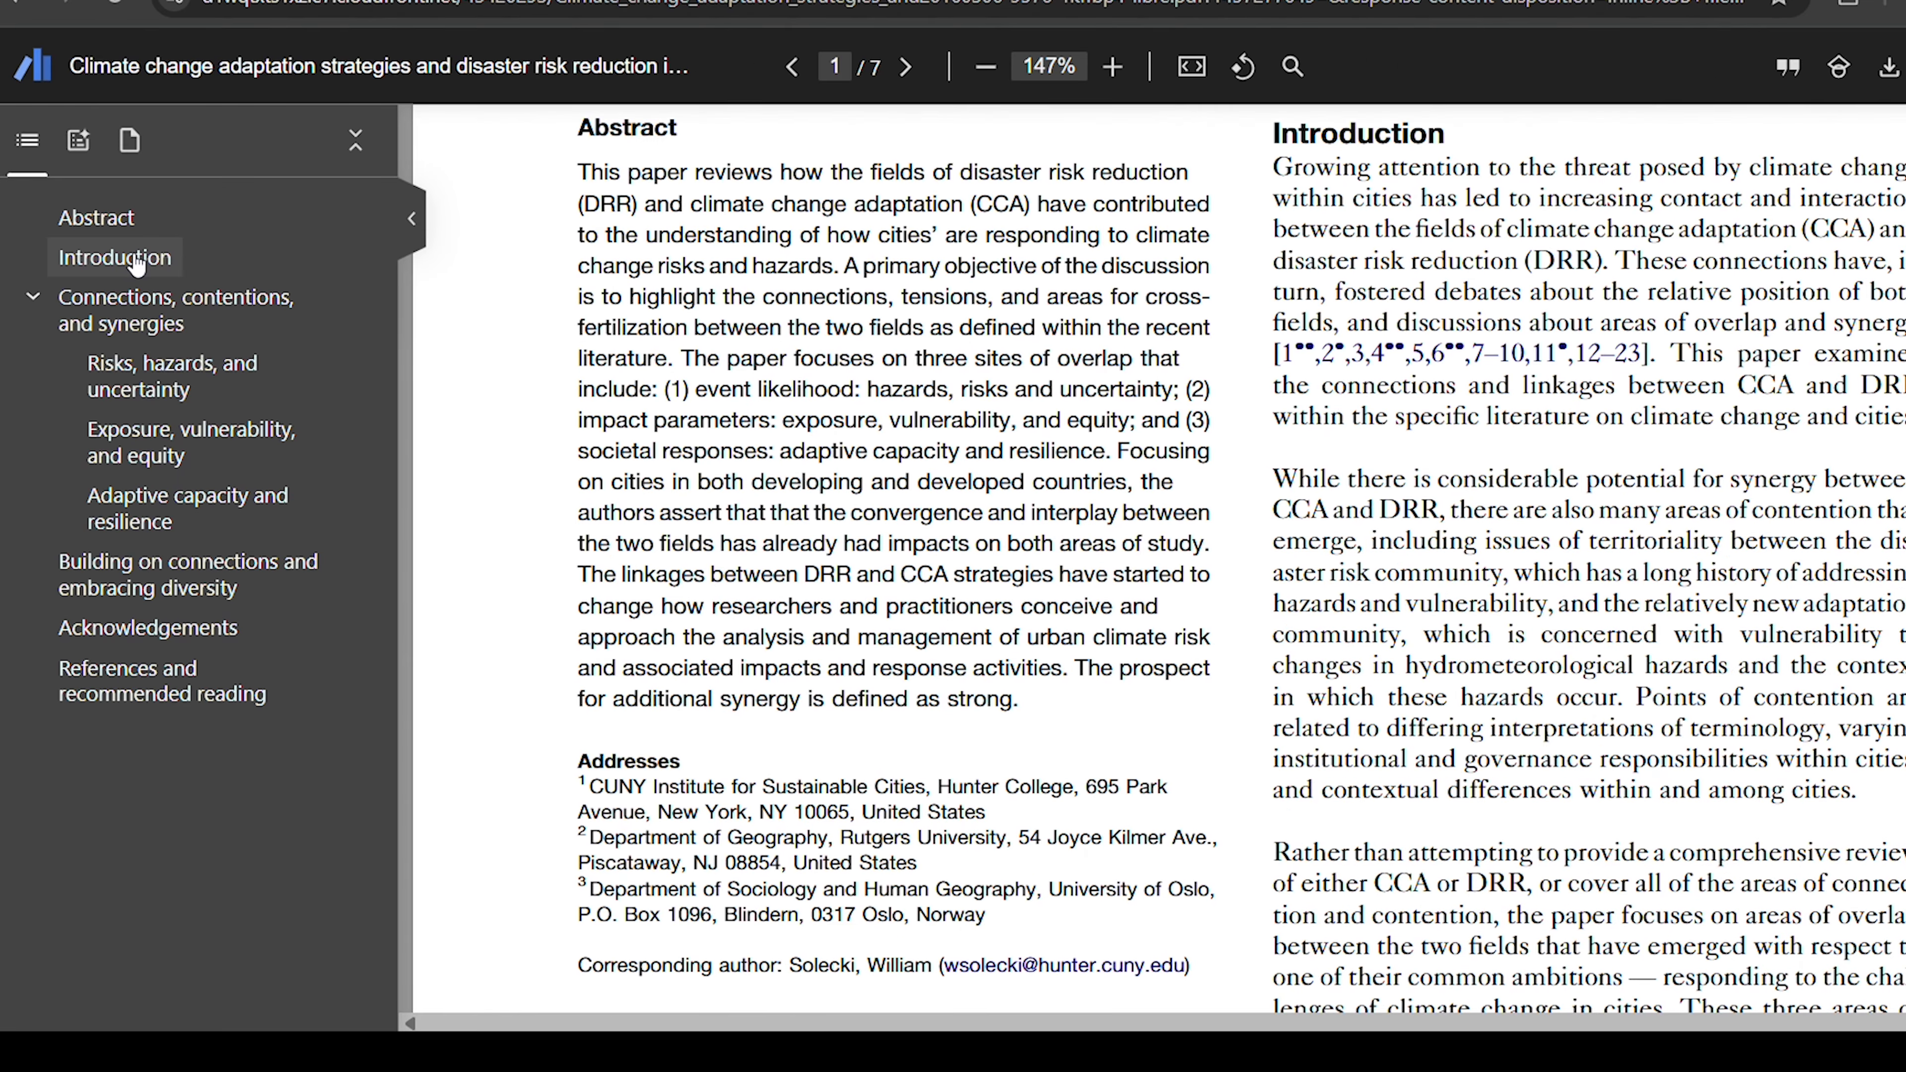
click(129, 235)
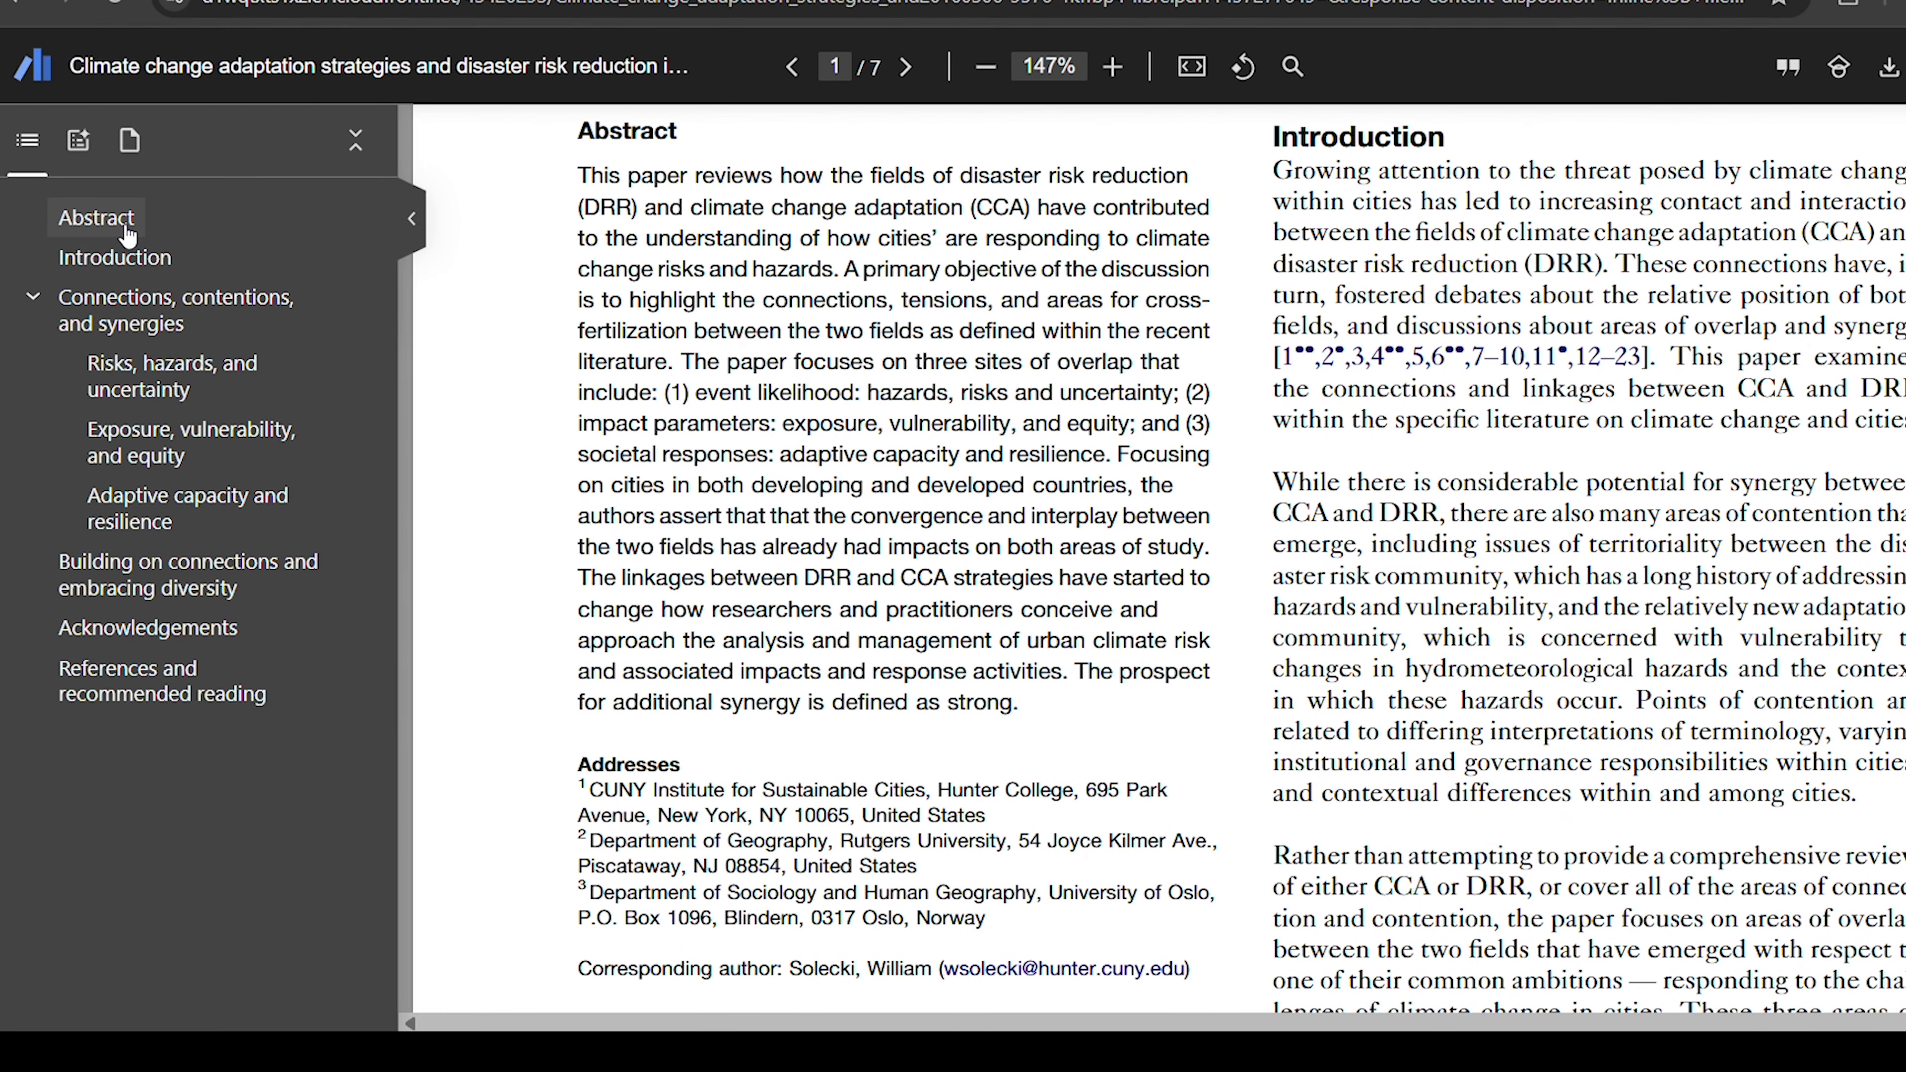
click(212, 572)
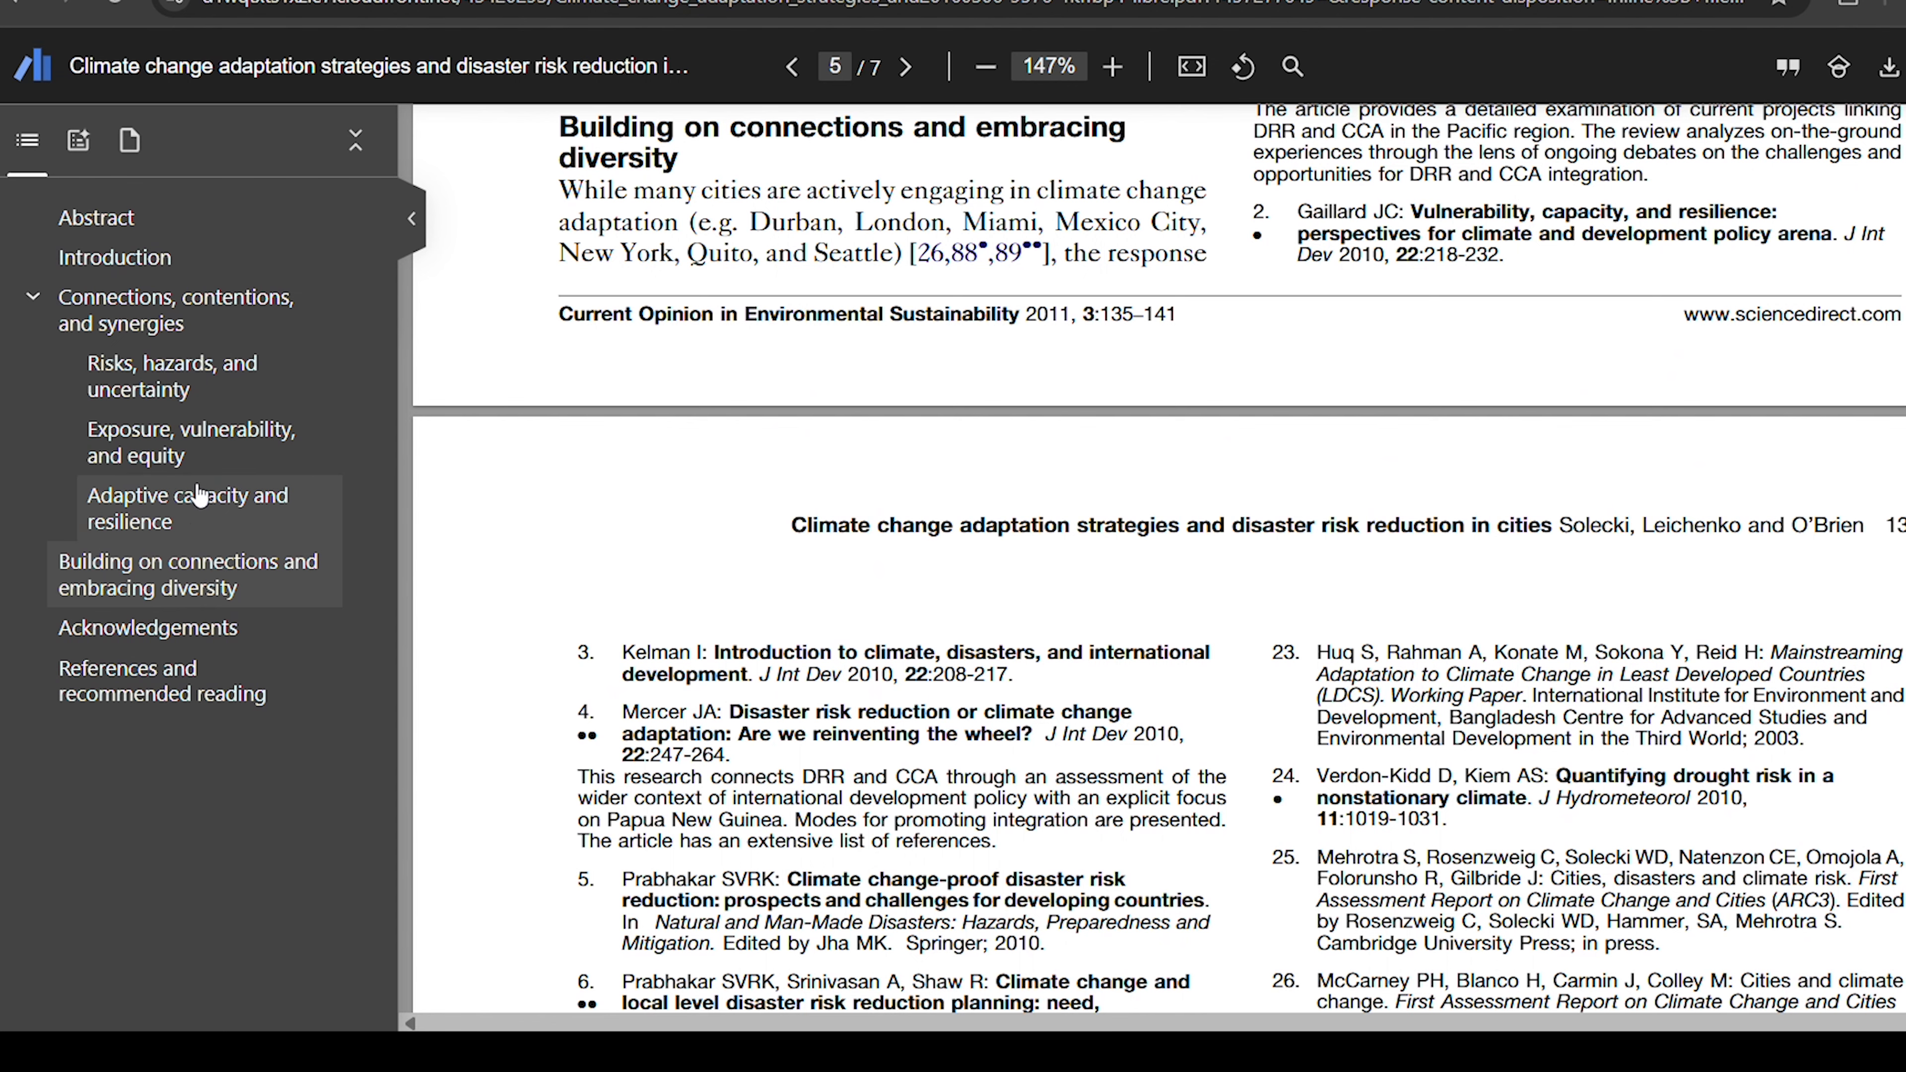
click(97, 217)
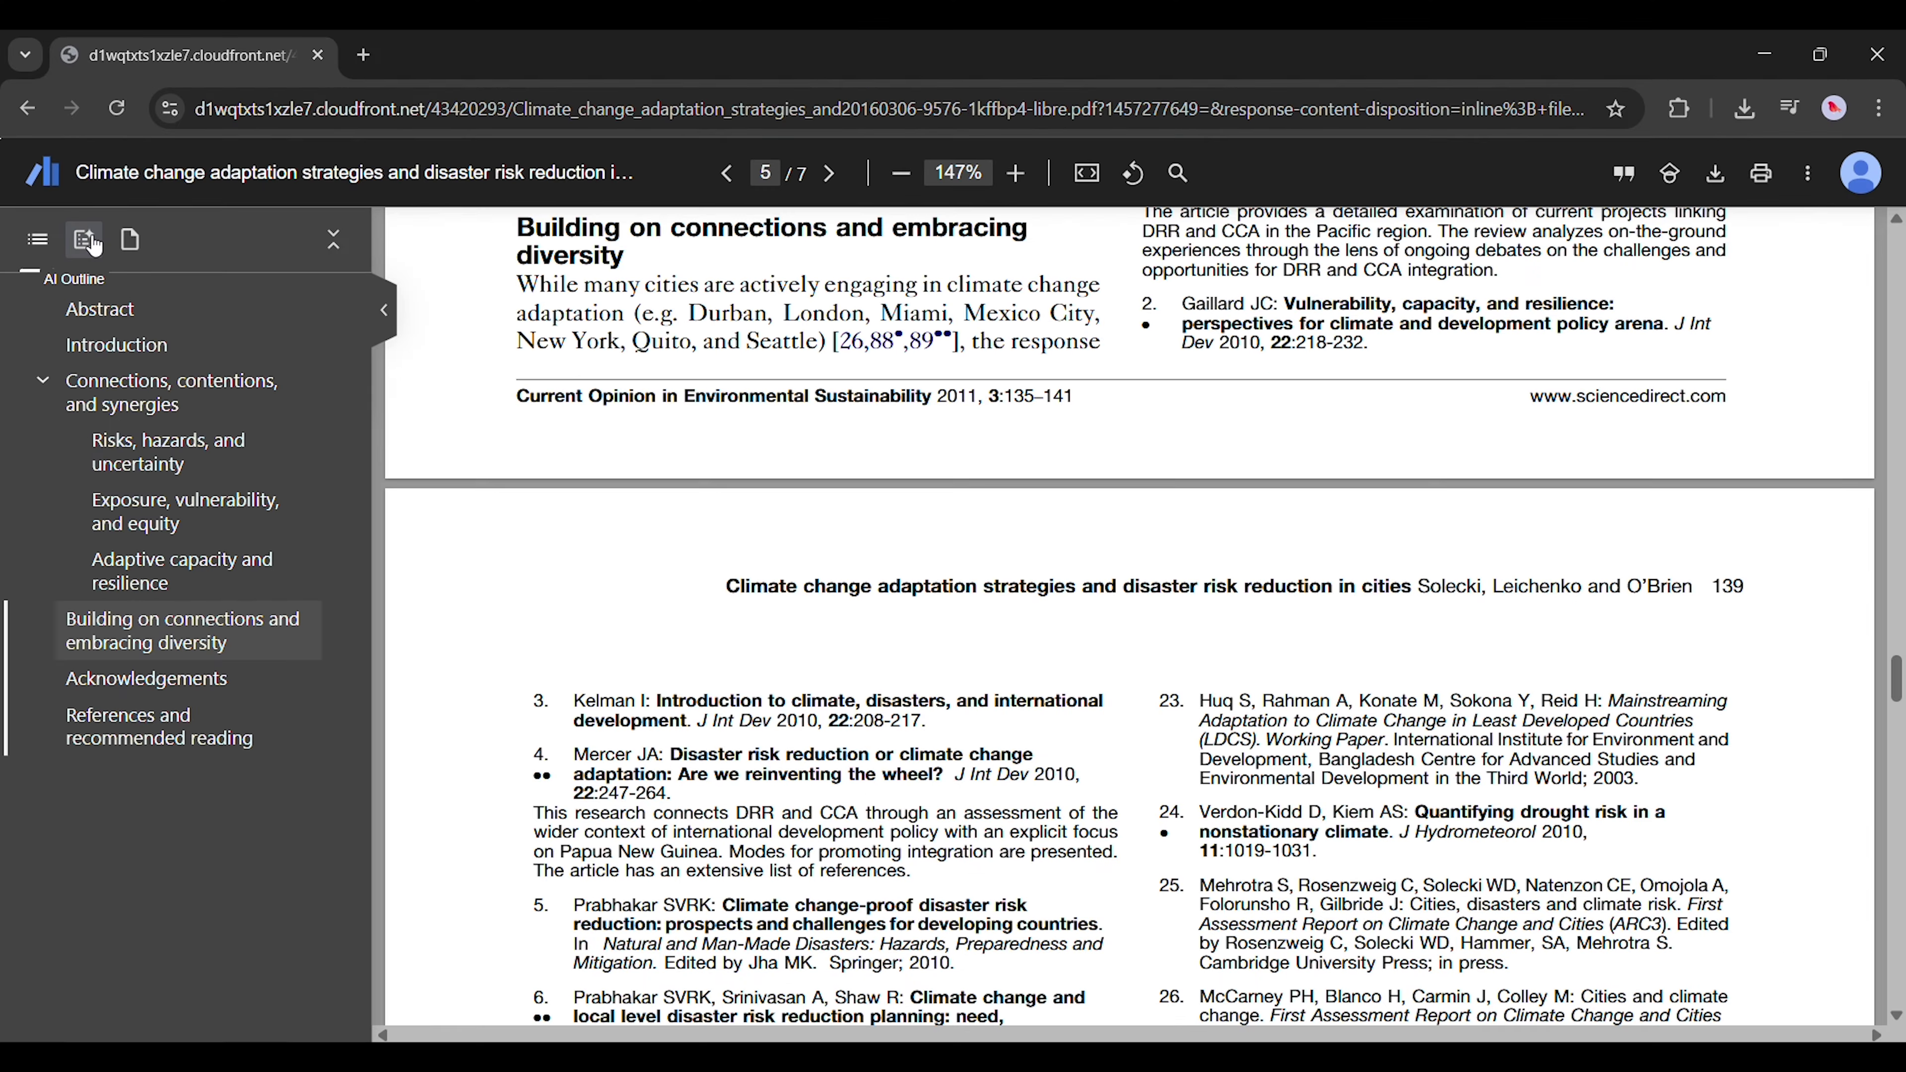
- Show the AI Outline at its expanded width and read through the bullet summaries of all sections
click(85, 241)
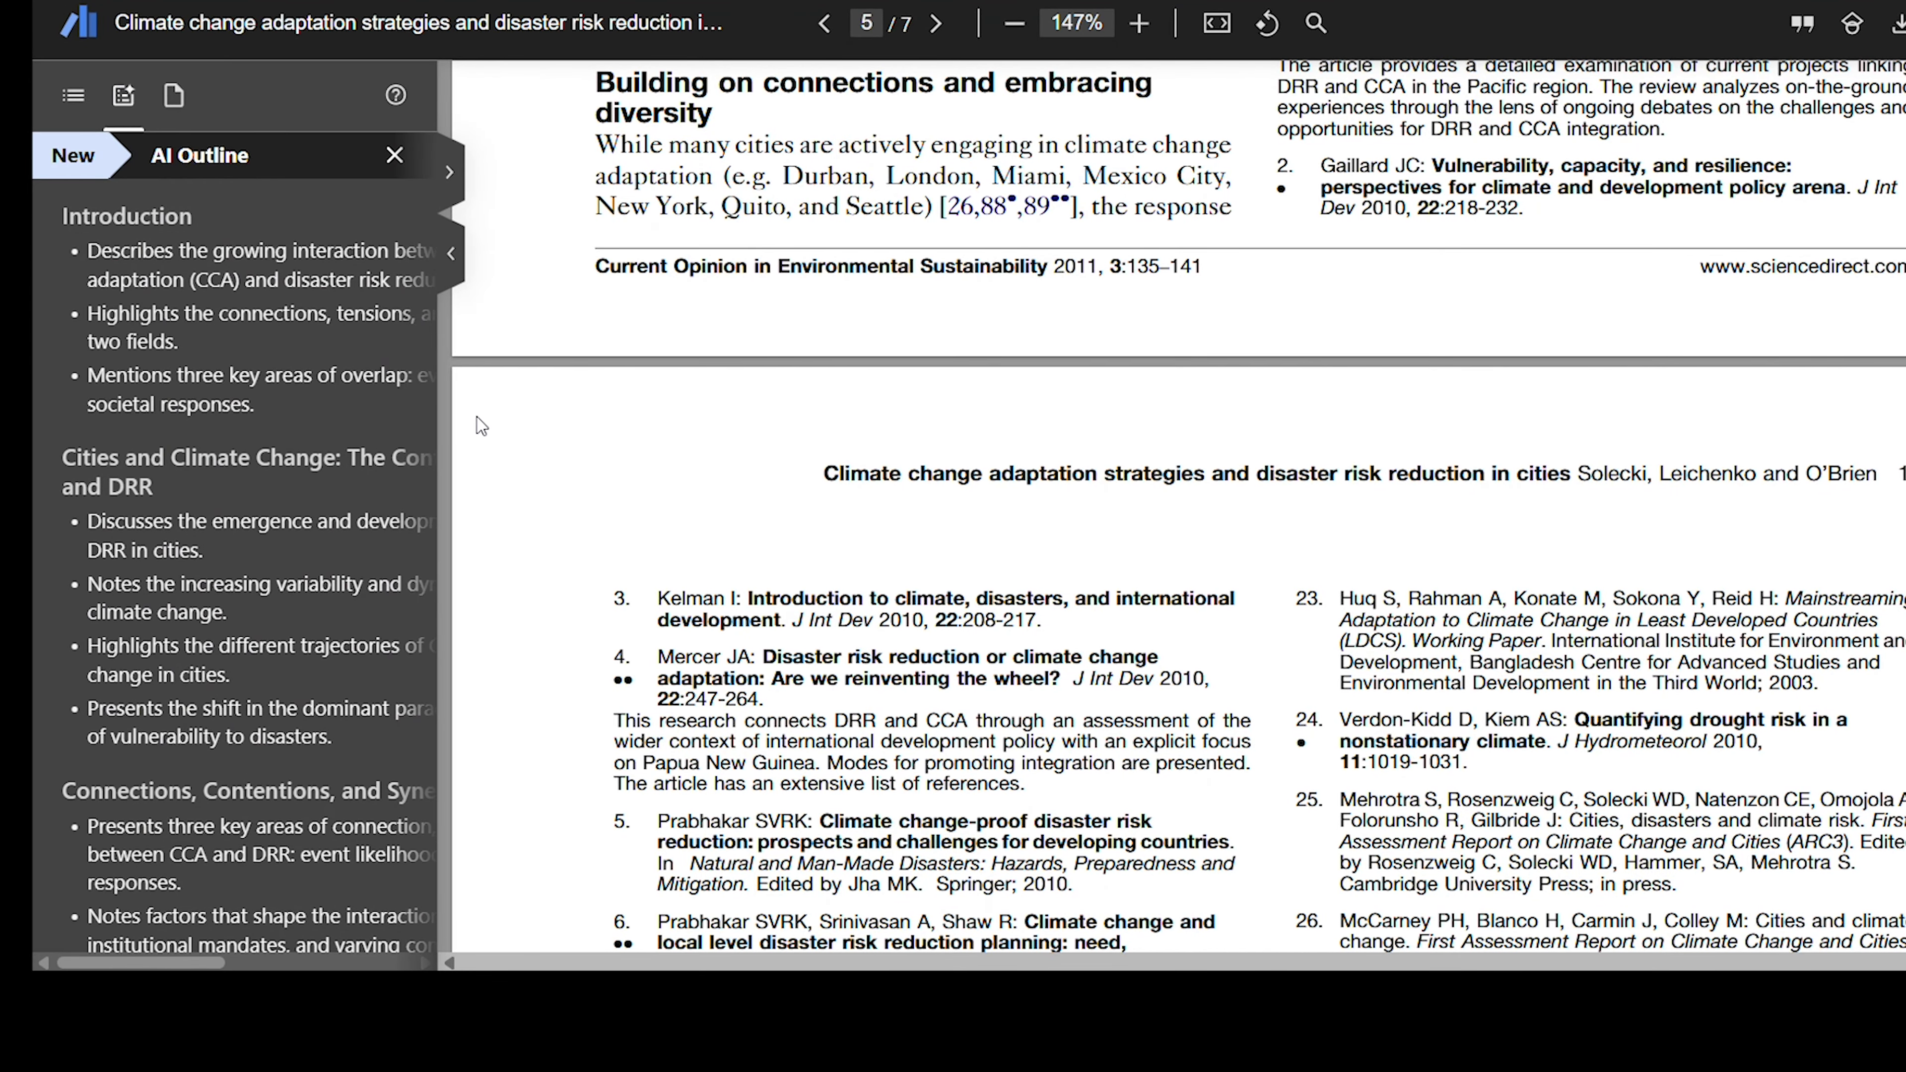
click(452, 175)
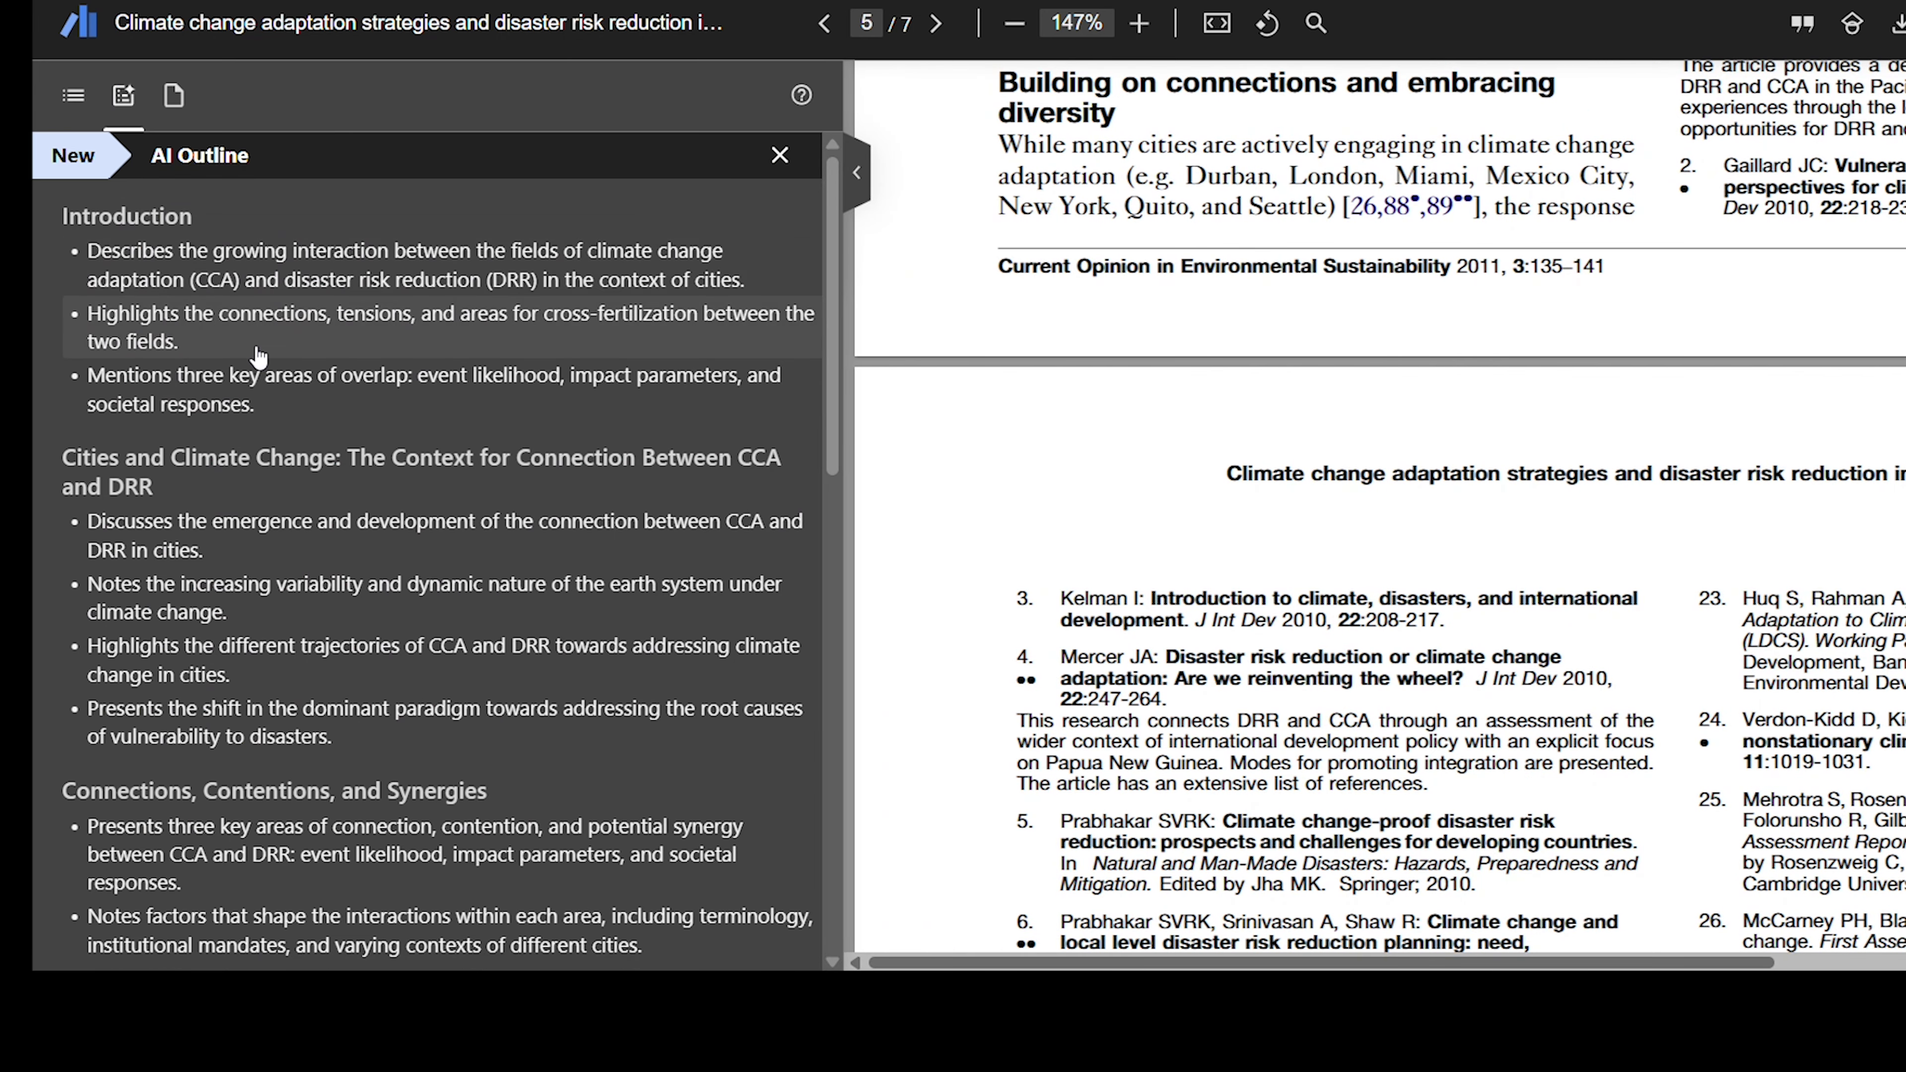
scroll(340, 477, down, 3)
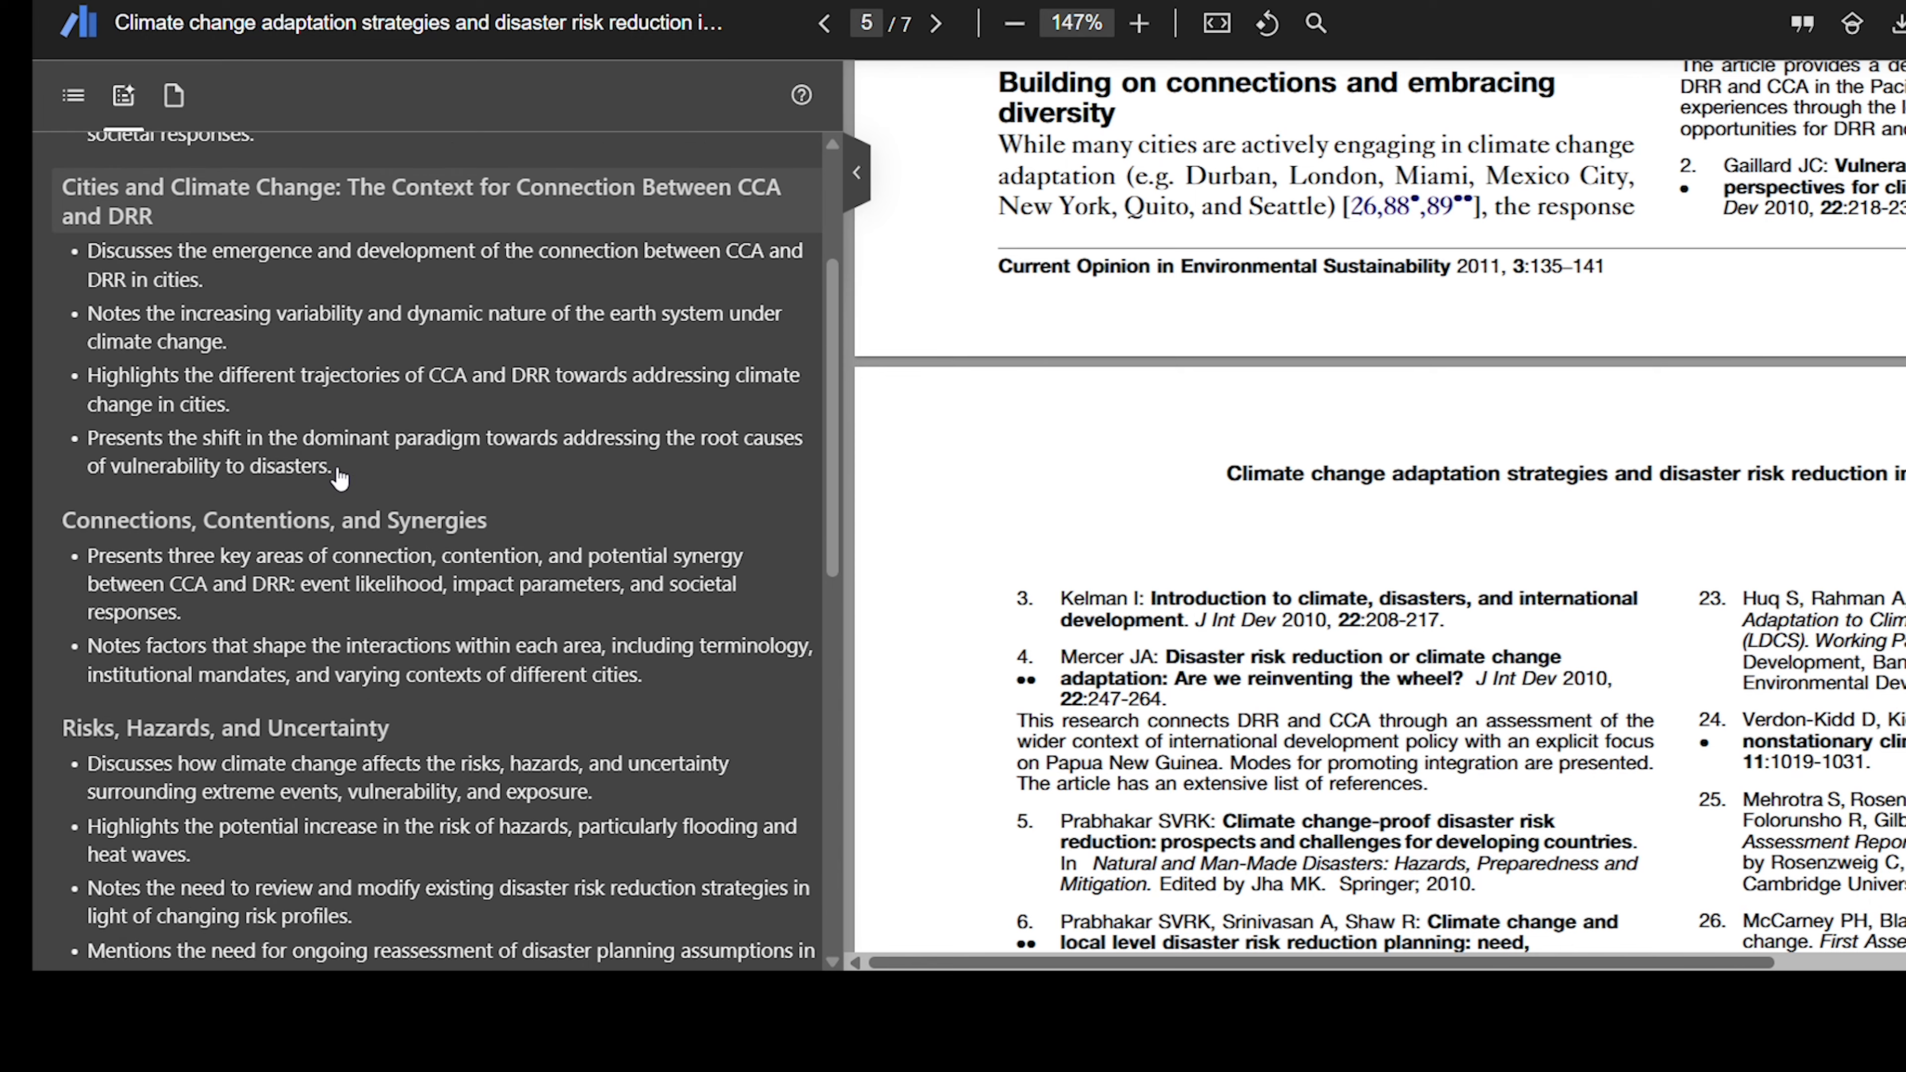
scroll(340, 478, down, 6)
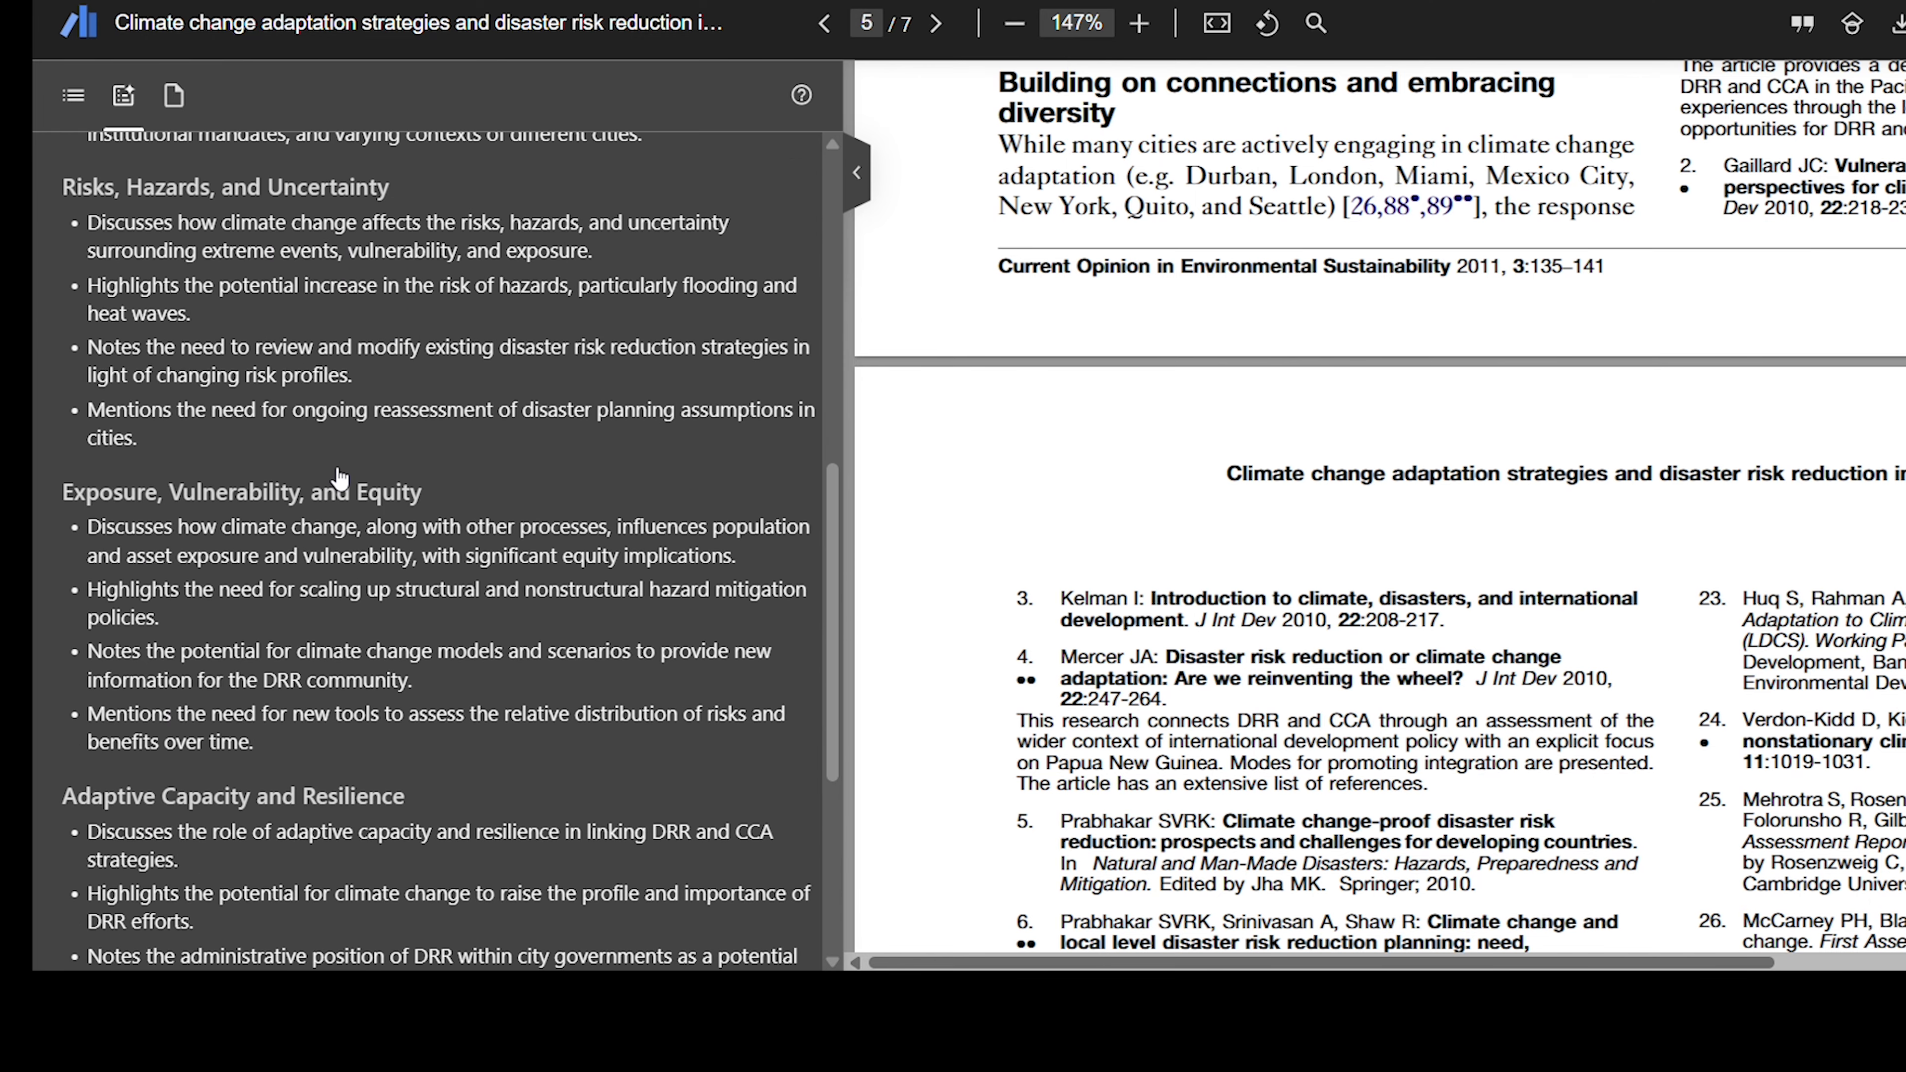
scroll(340, 477, down, 5)
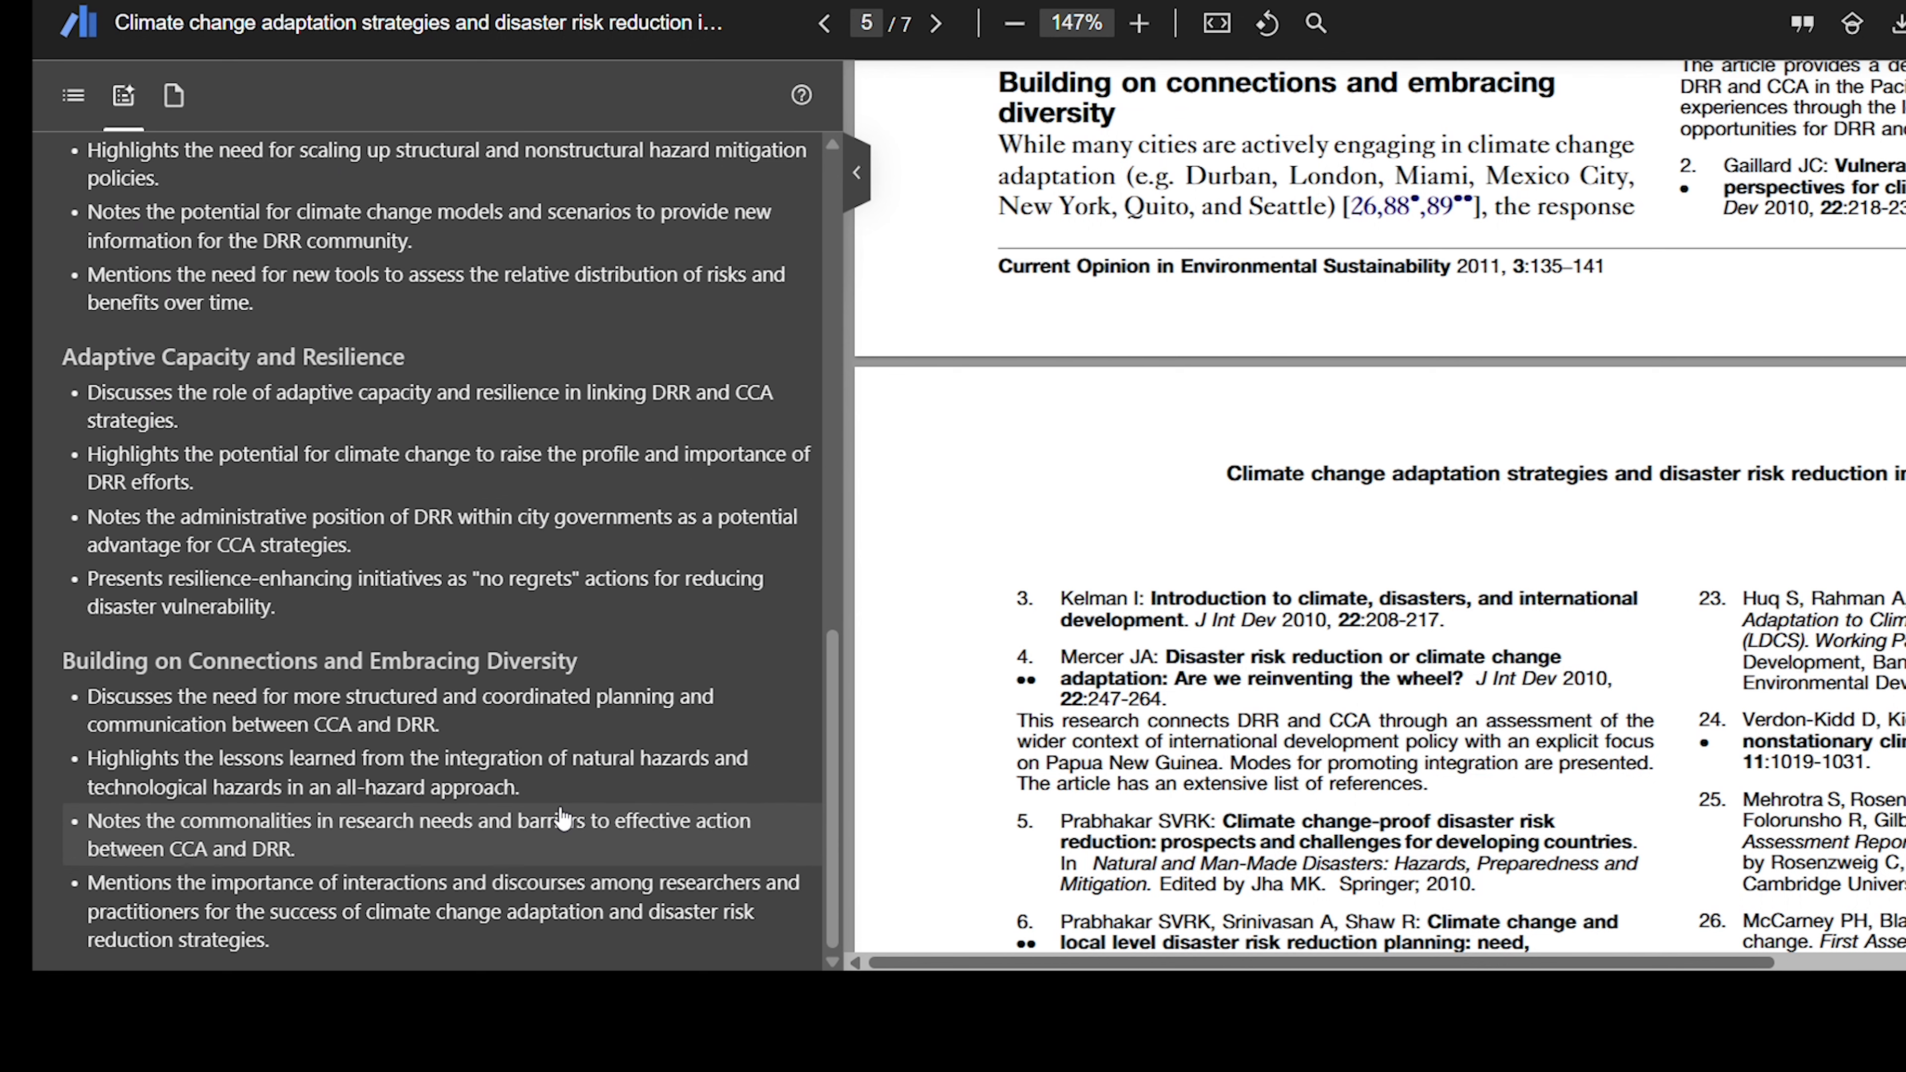
scroll(604, 394, up, 8)
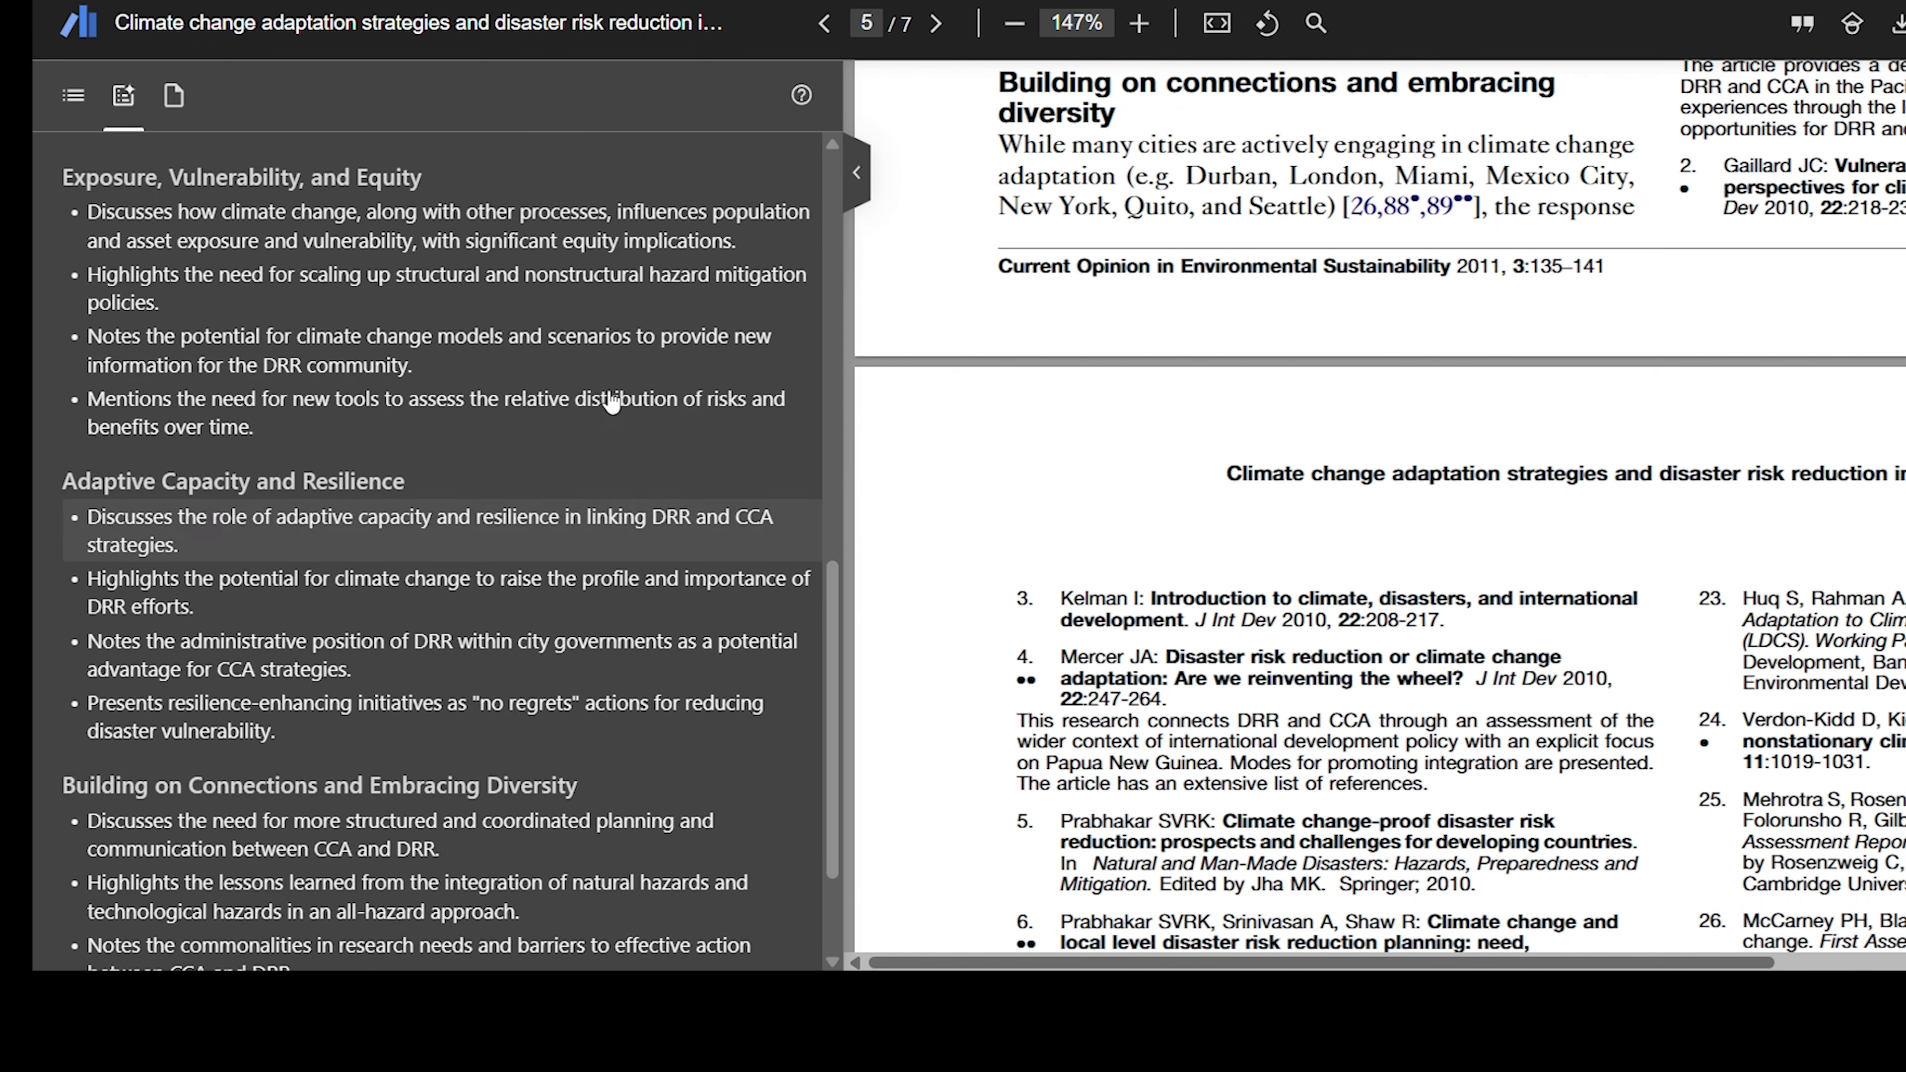
scroll(600, 390, up, 6)
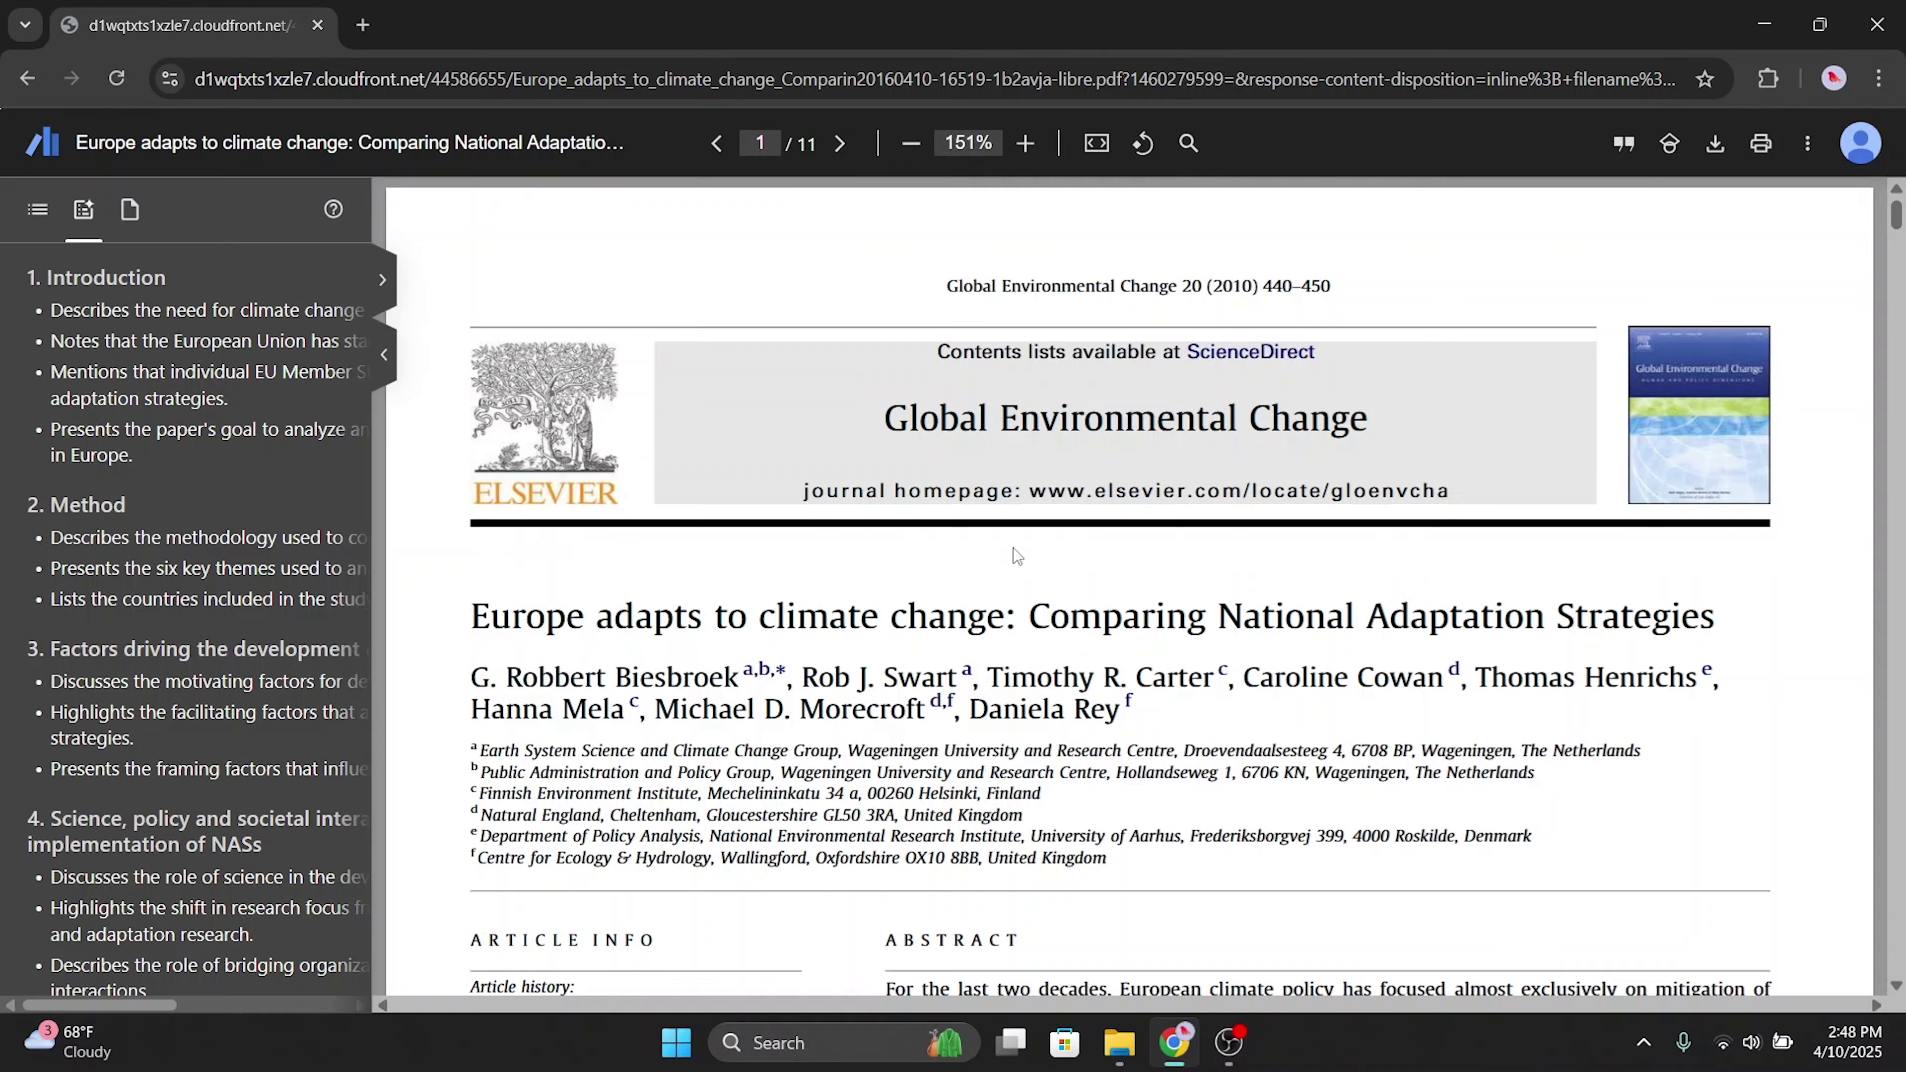
- Skim the paper "Europe adapts to climate change" to page 4 and follow the in-text reference to Table 2
scroll(1013, 552, down, 10)
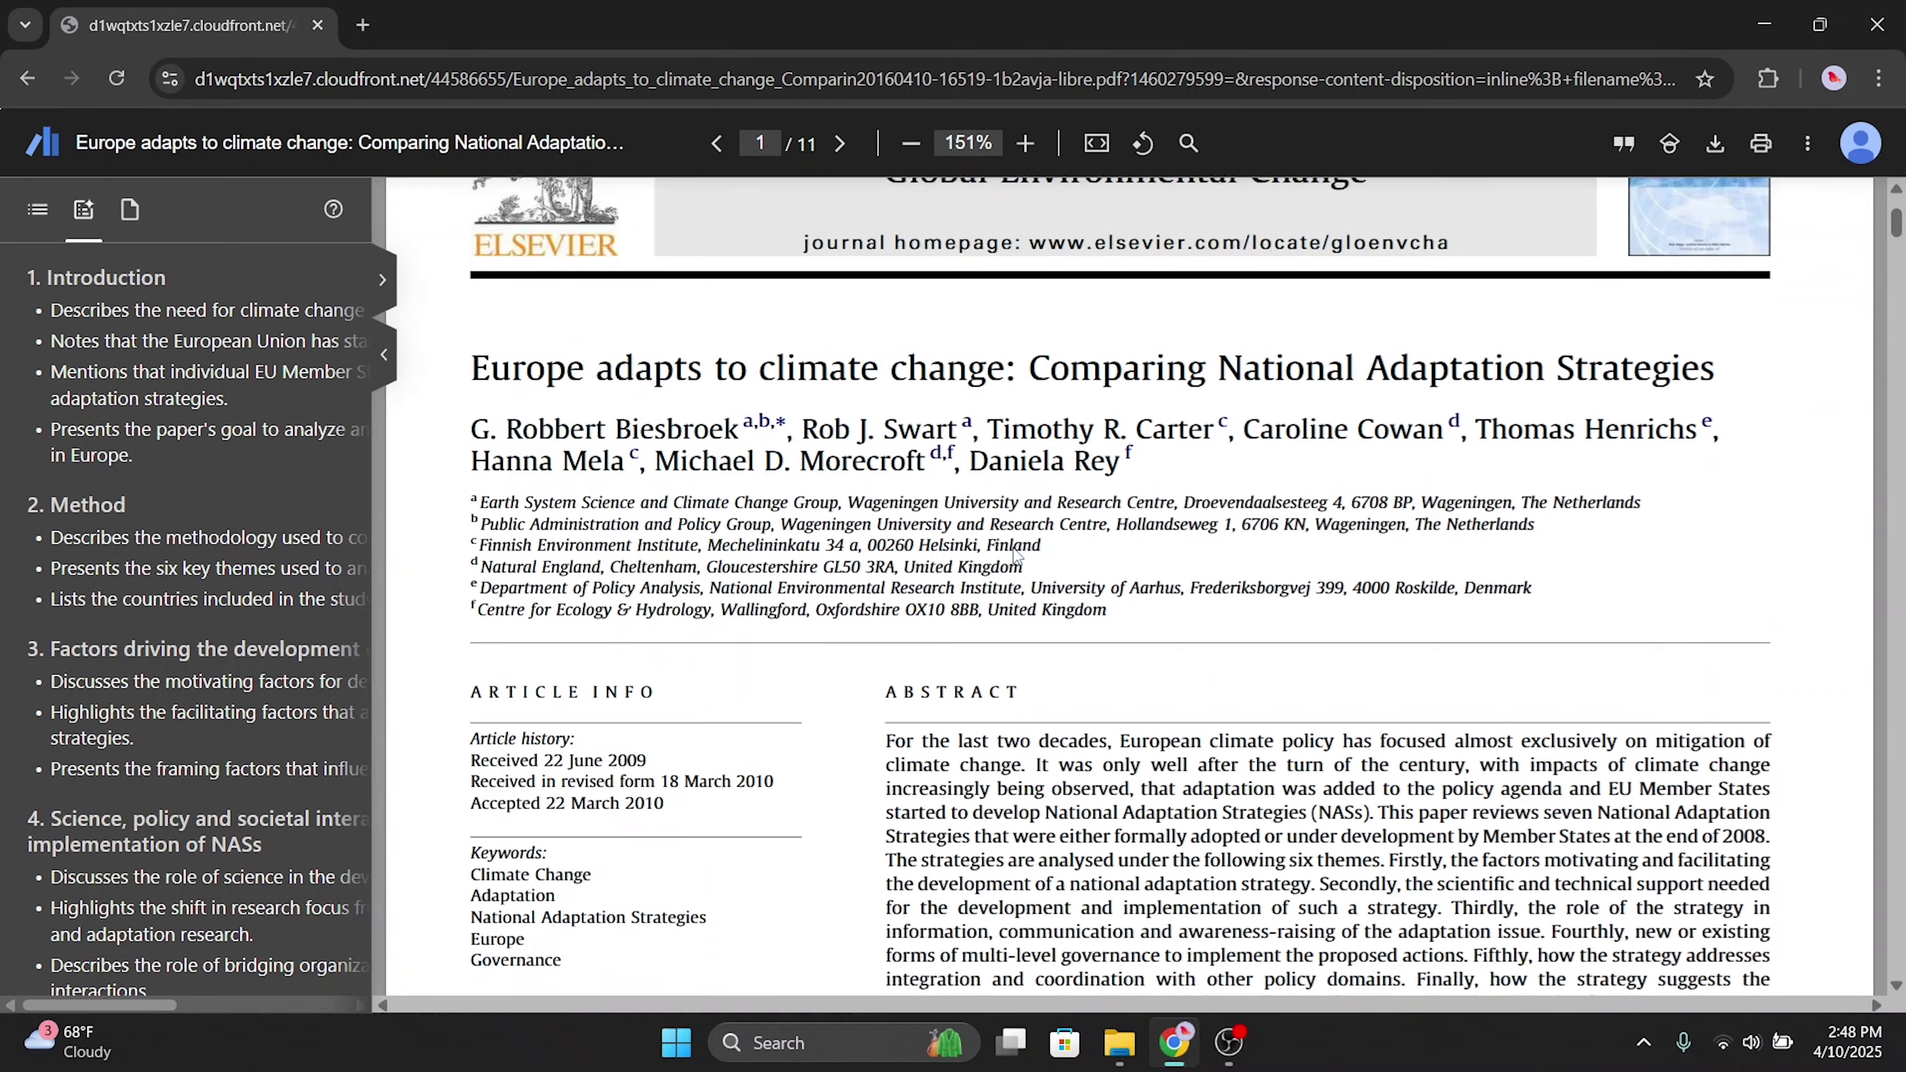
scroll(1015, 556, down, 15)
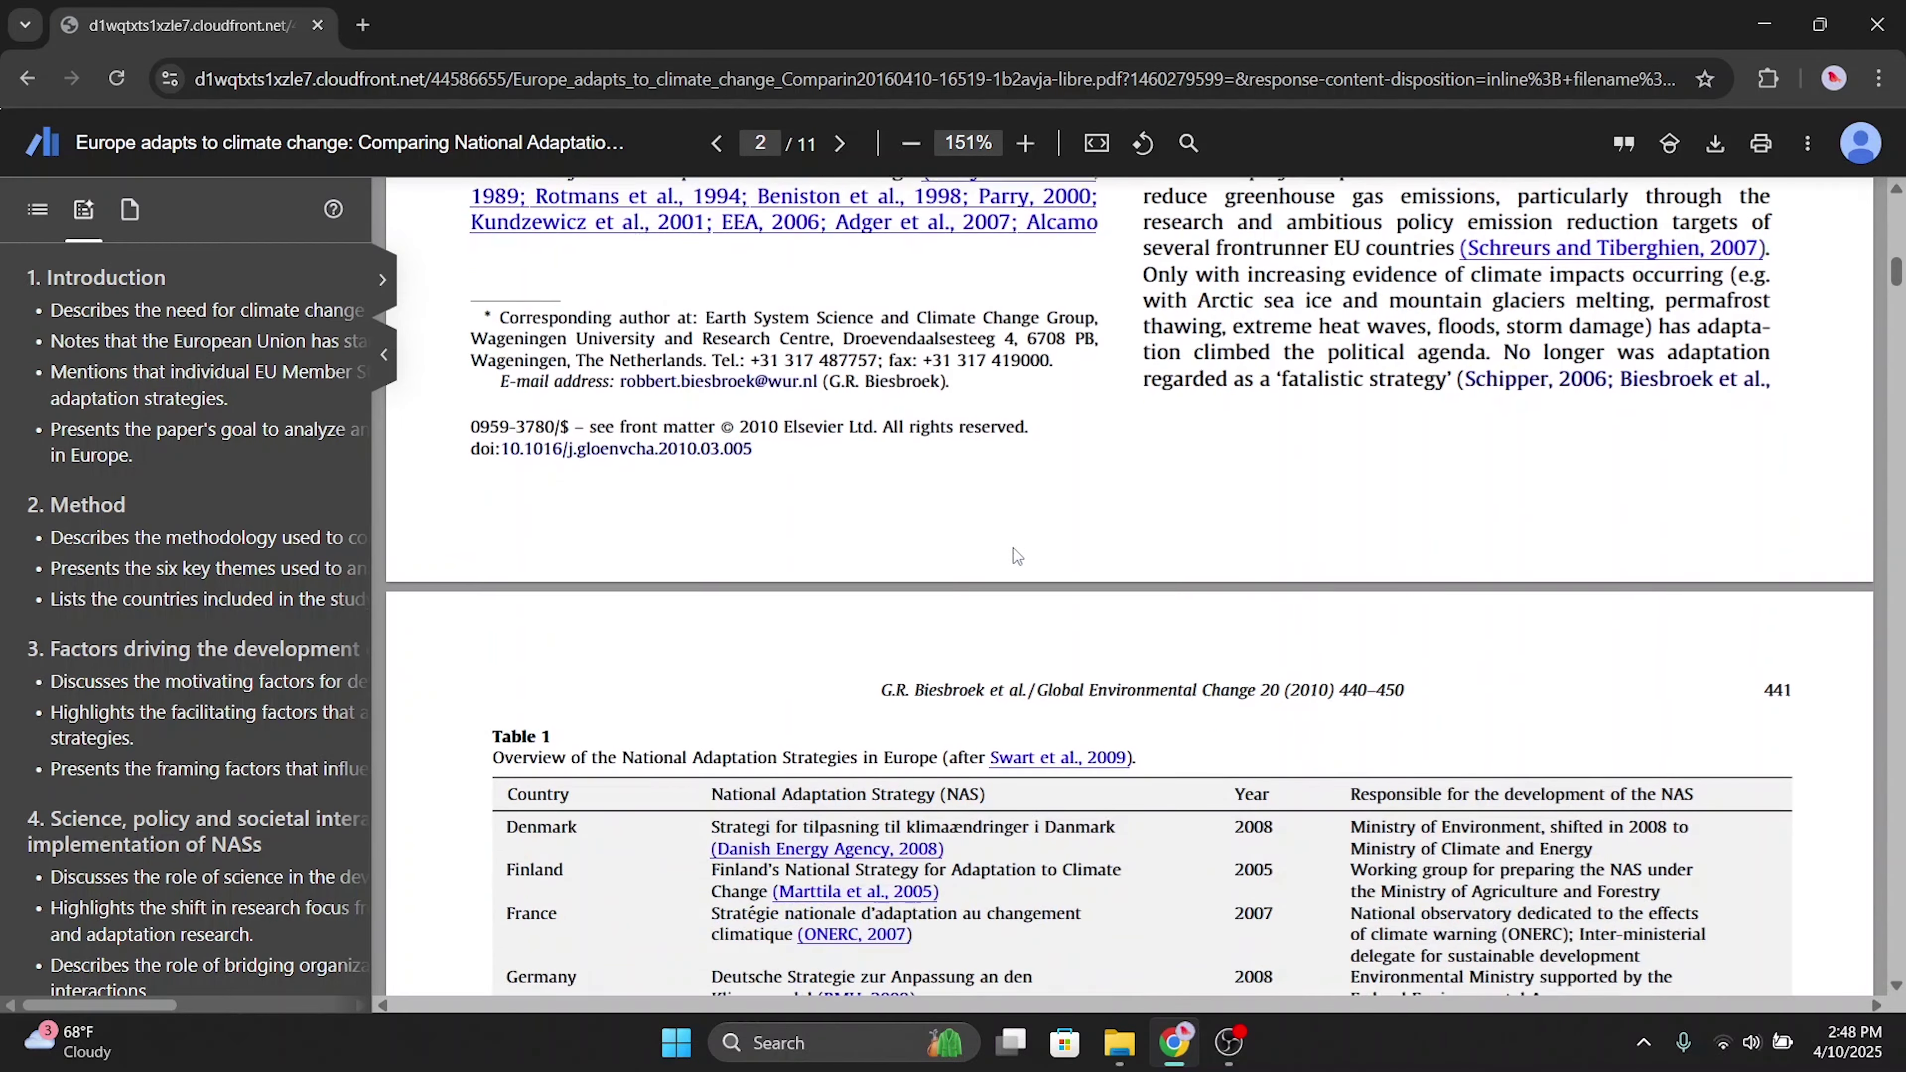
scroll(1012, 548, down, 6)
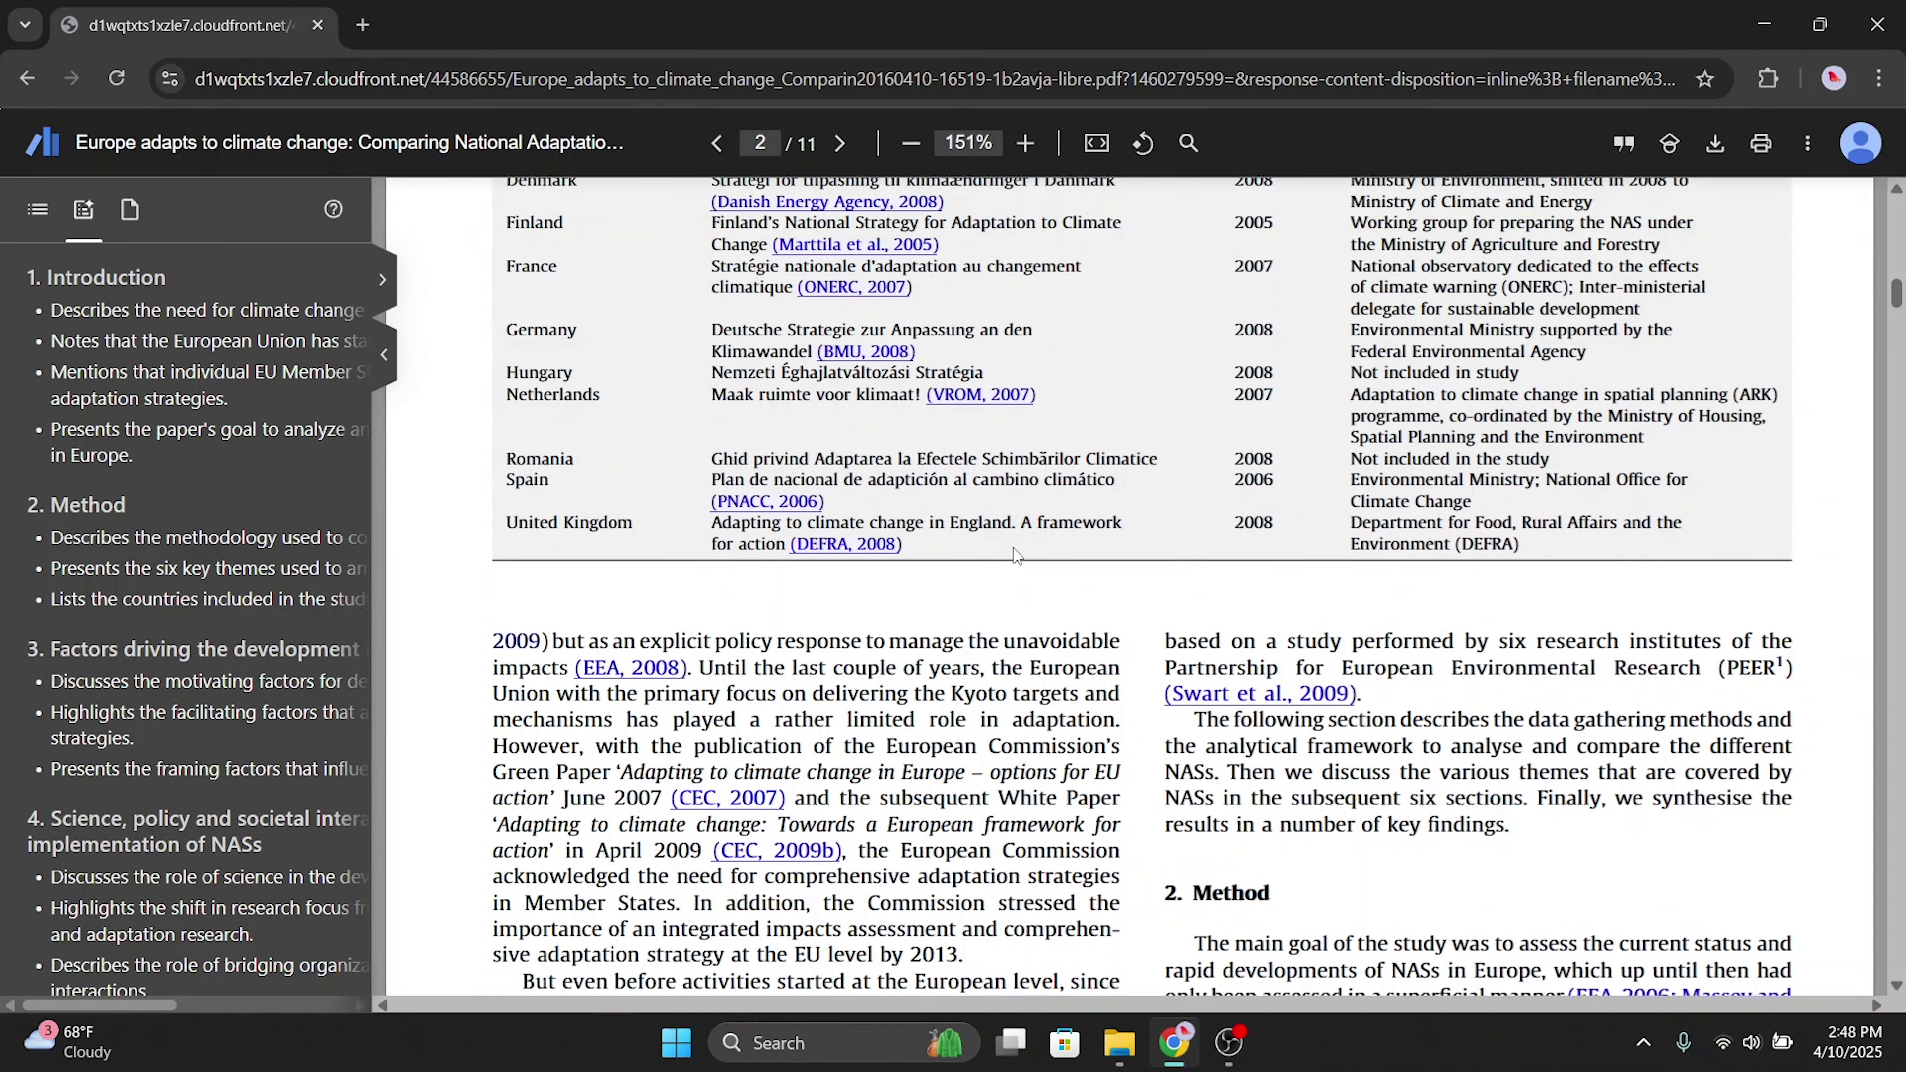
scroll(1016, 556, down, 15)
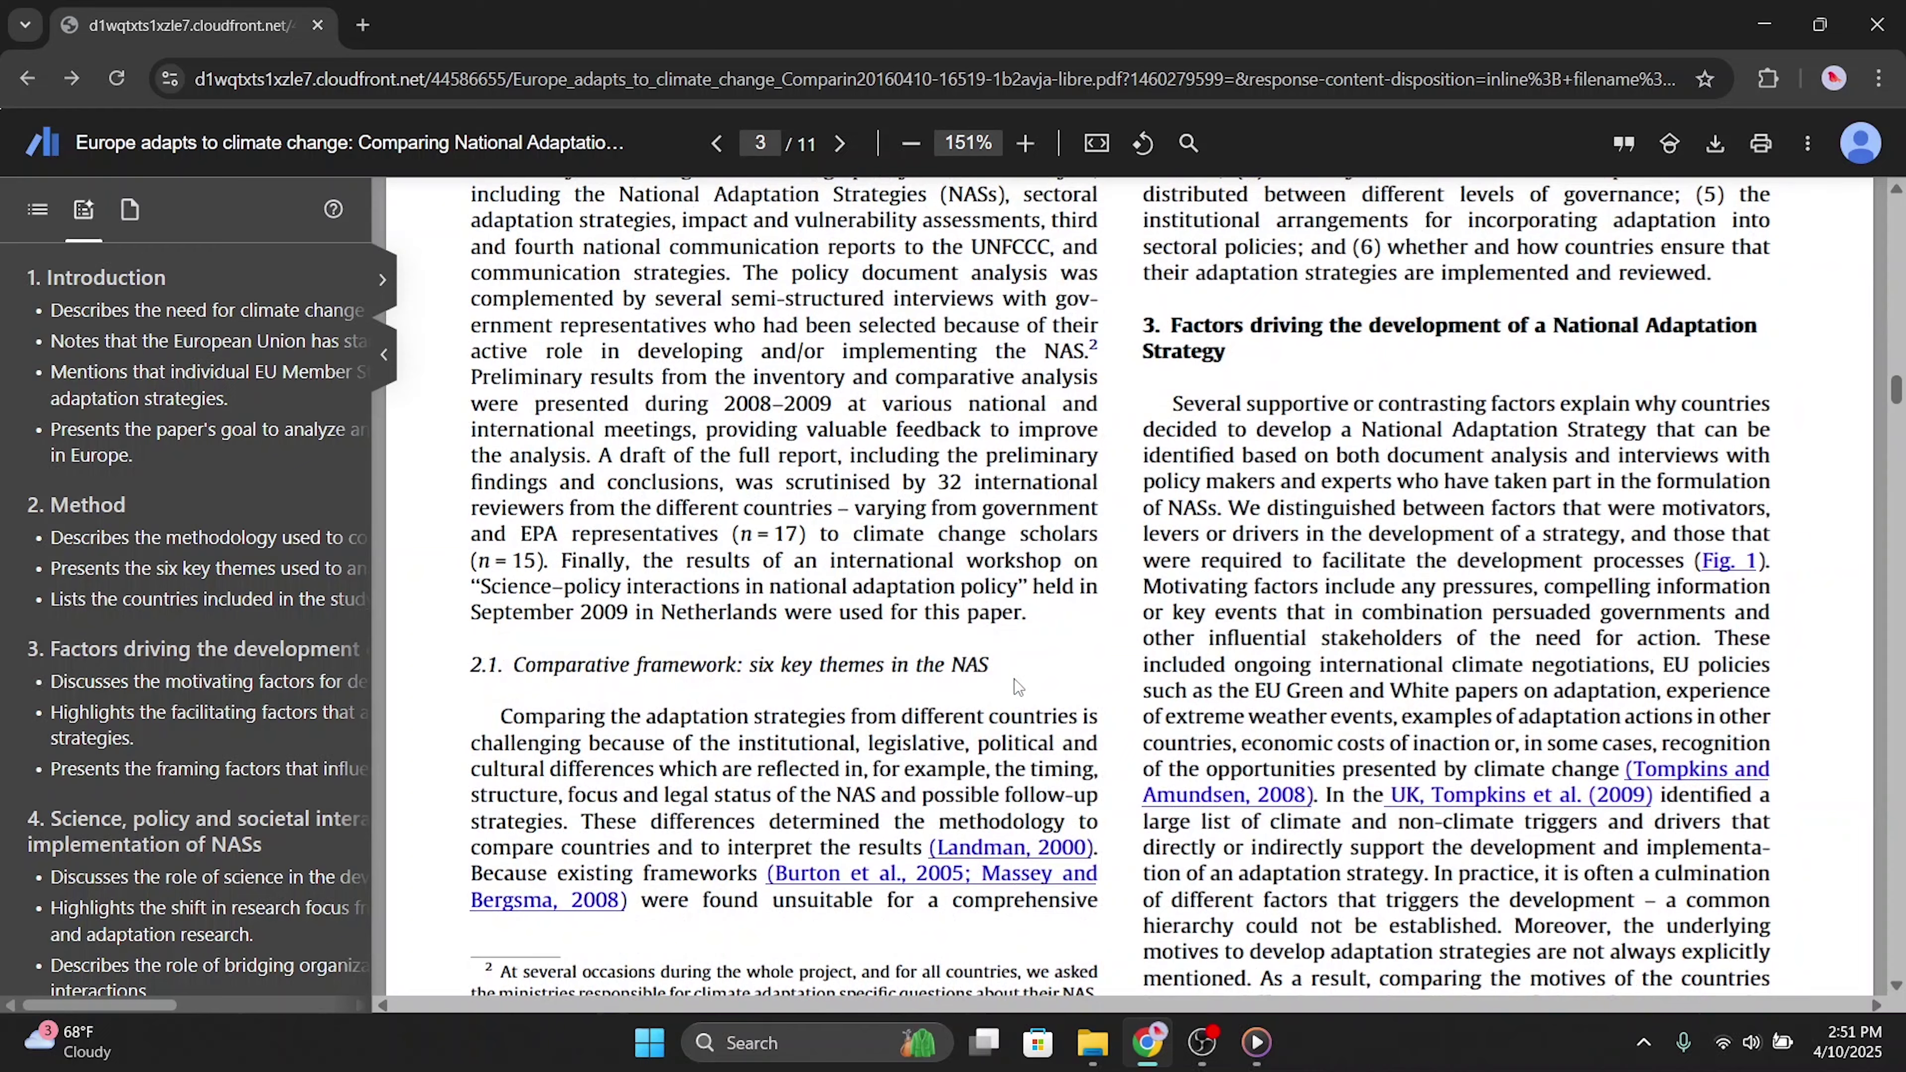
scroll(1013, 679, down, 3)
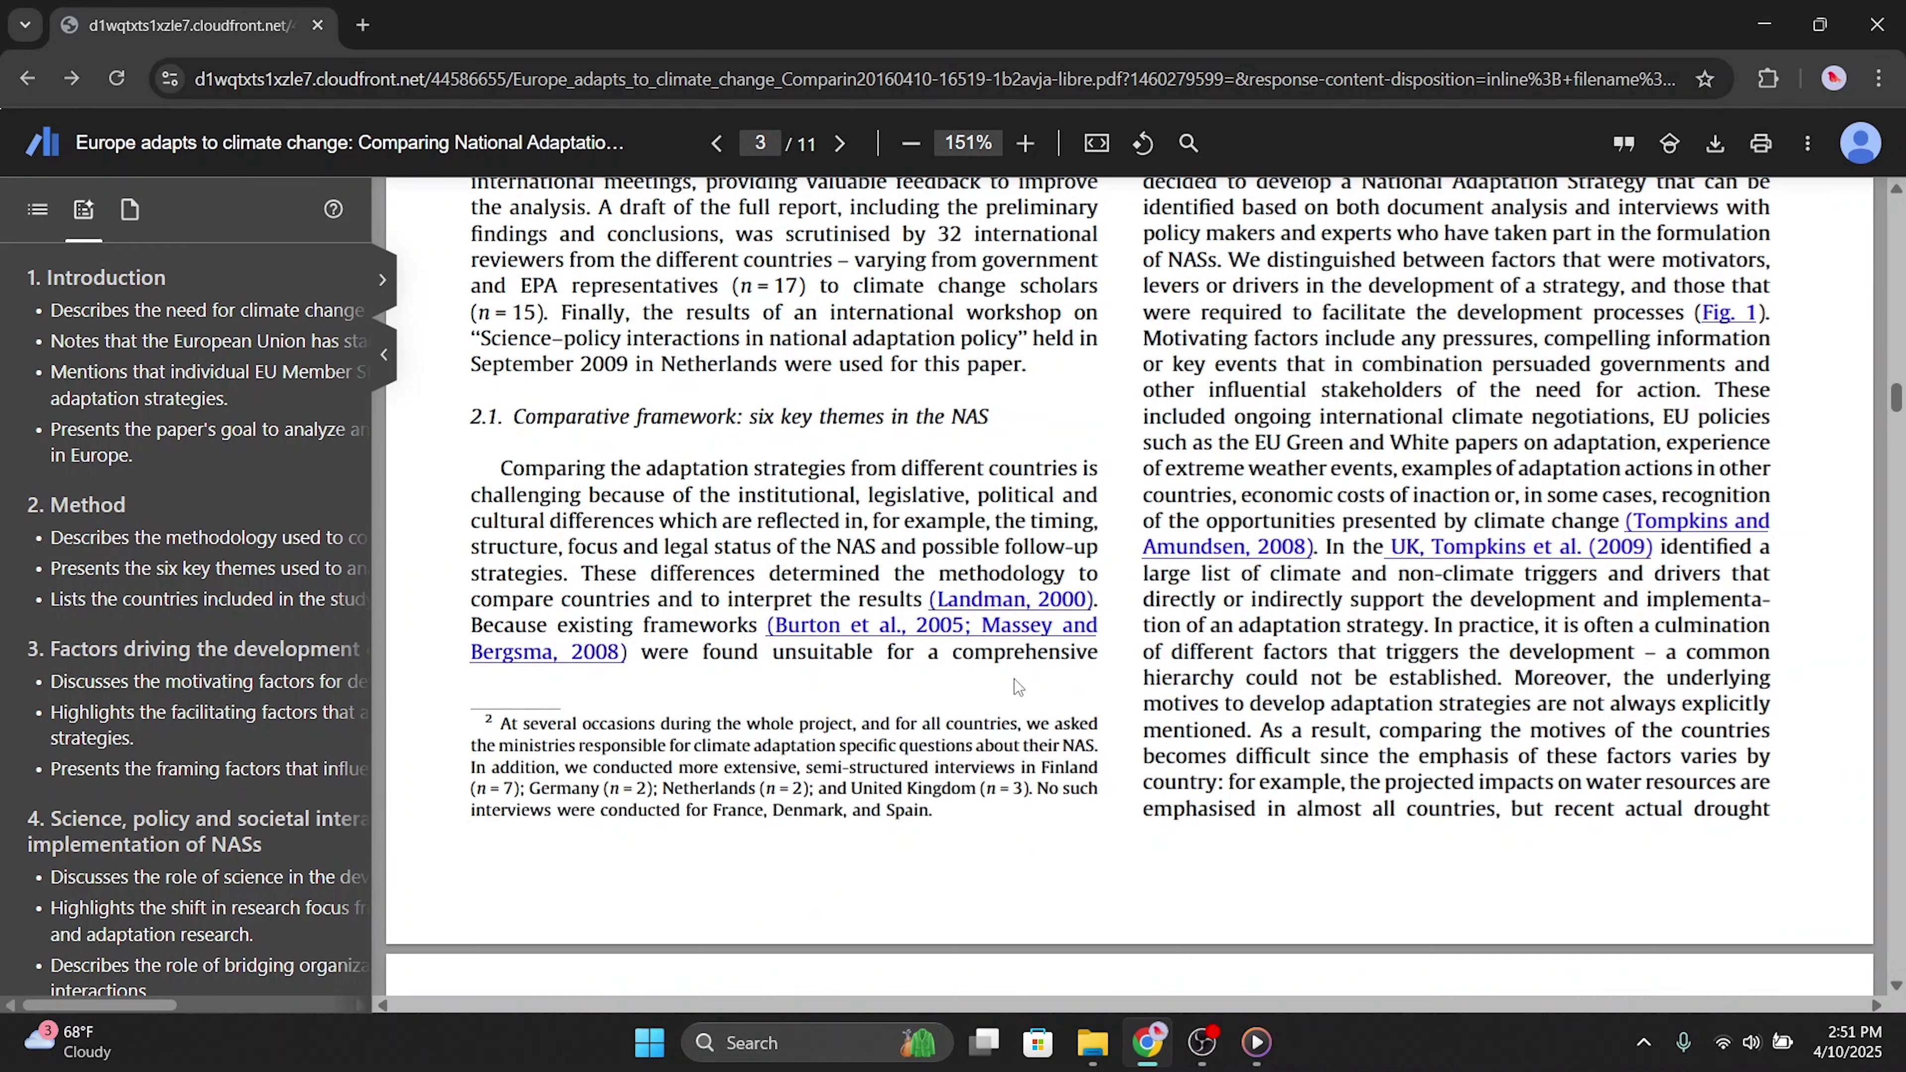
scroll(1065, 649, down, 15)
scroll(1065, 648, down, 2)
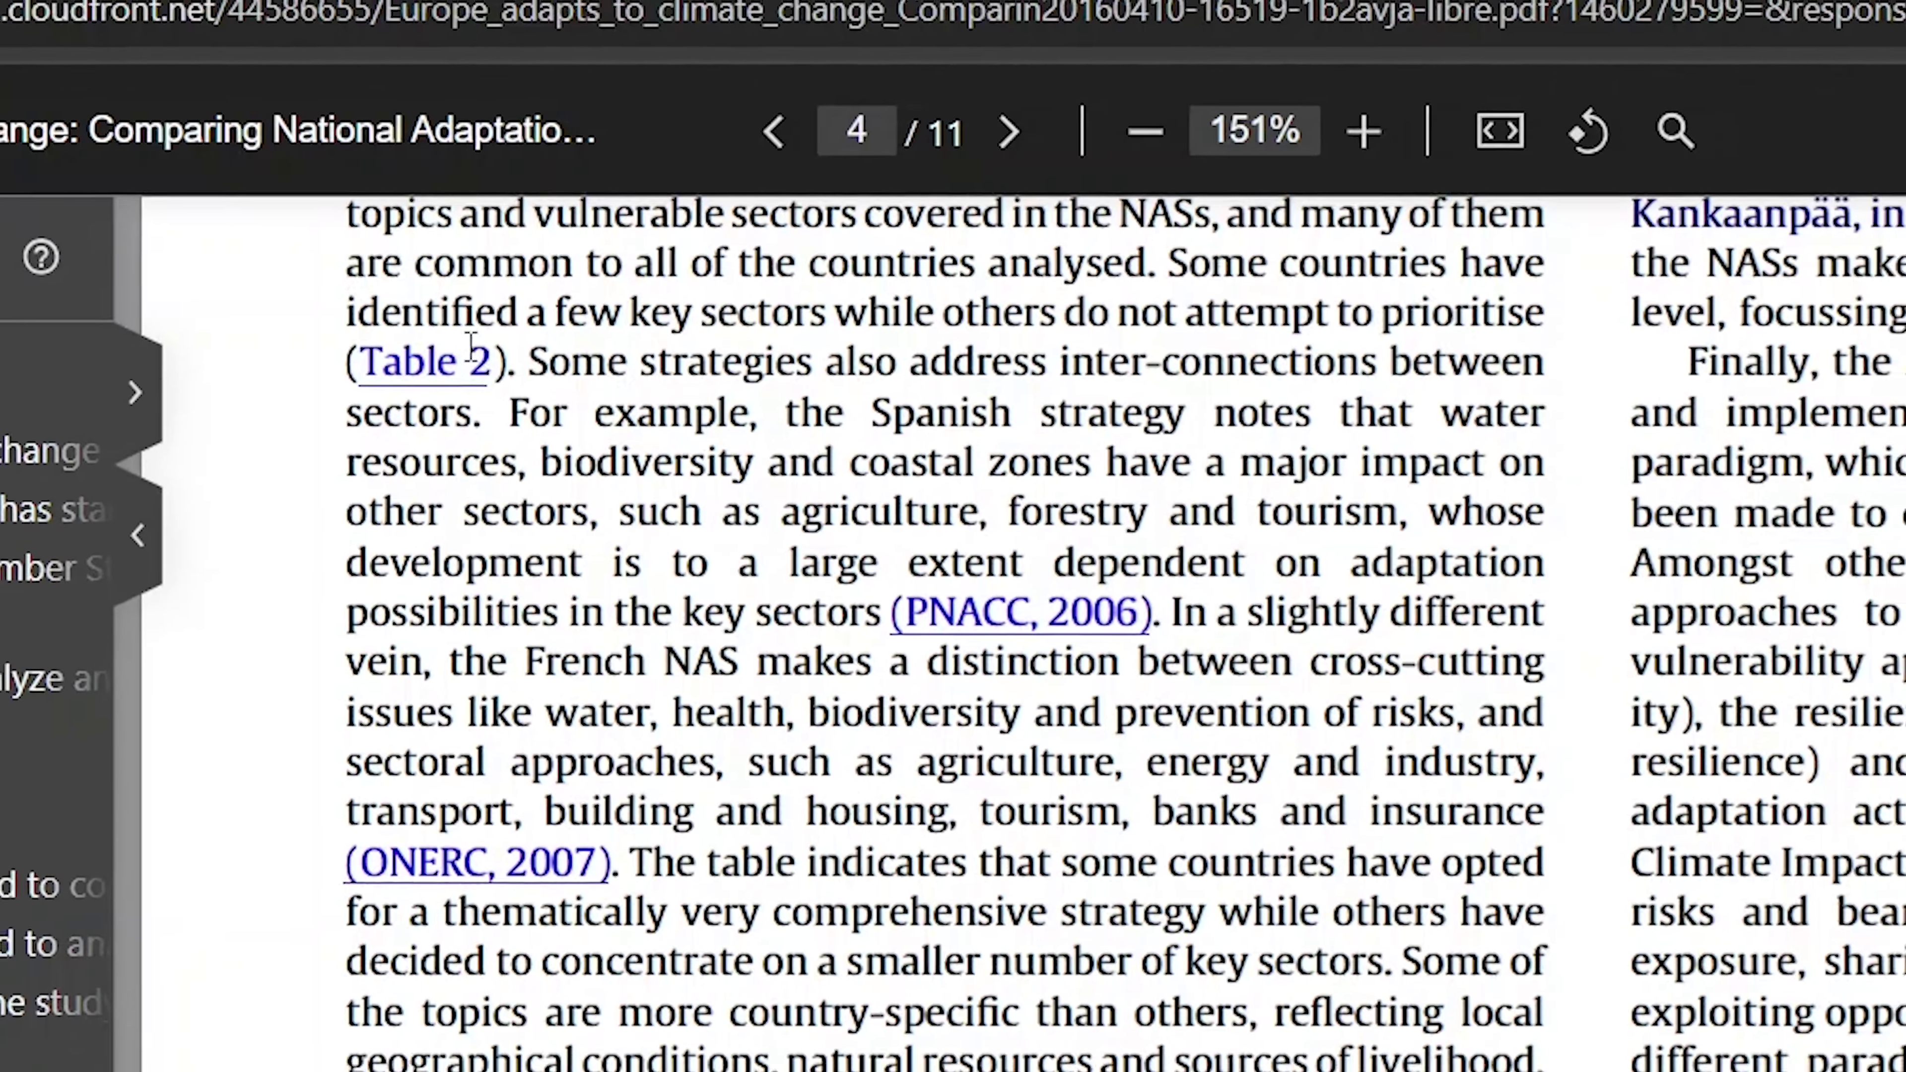
click(471, 359)
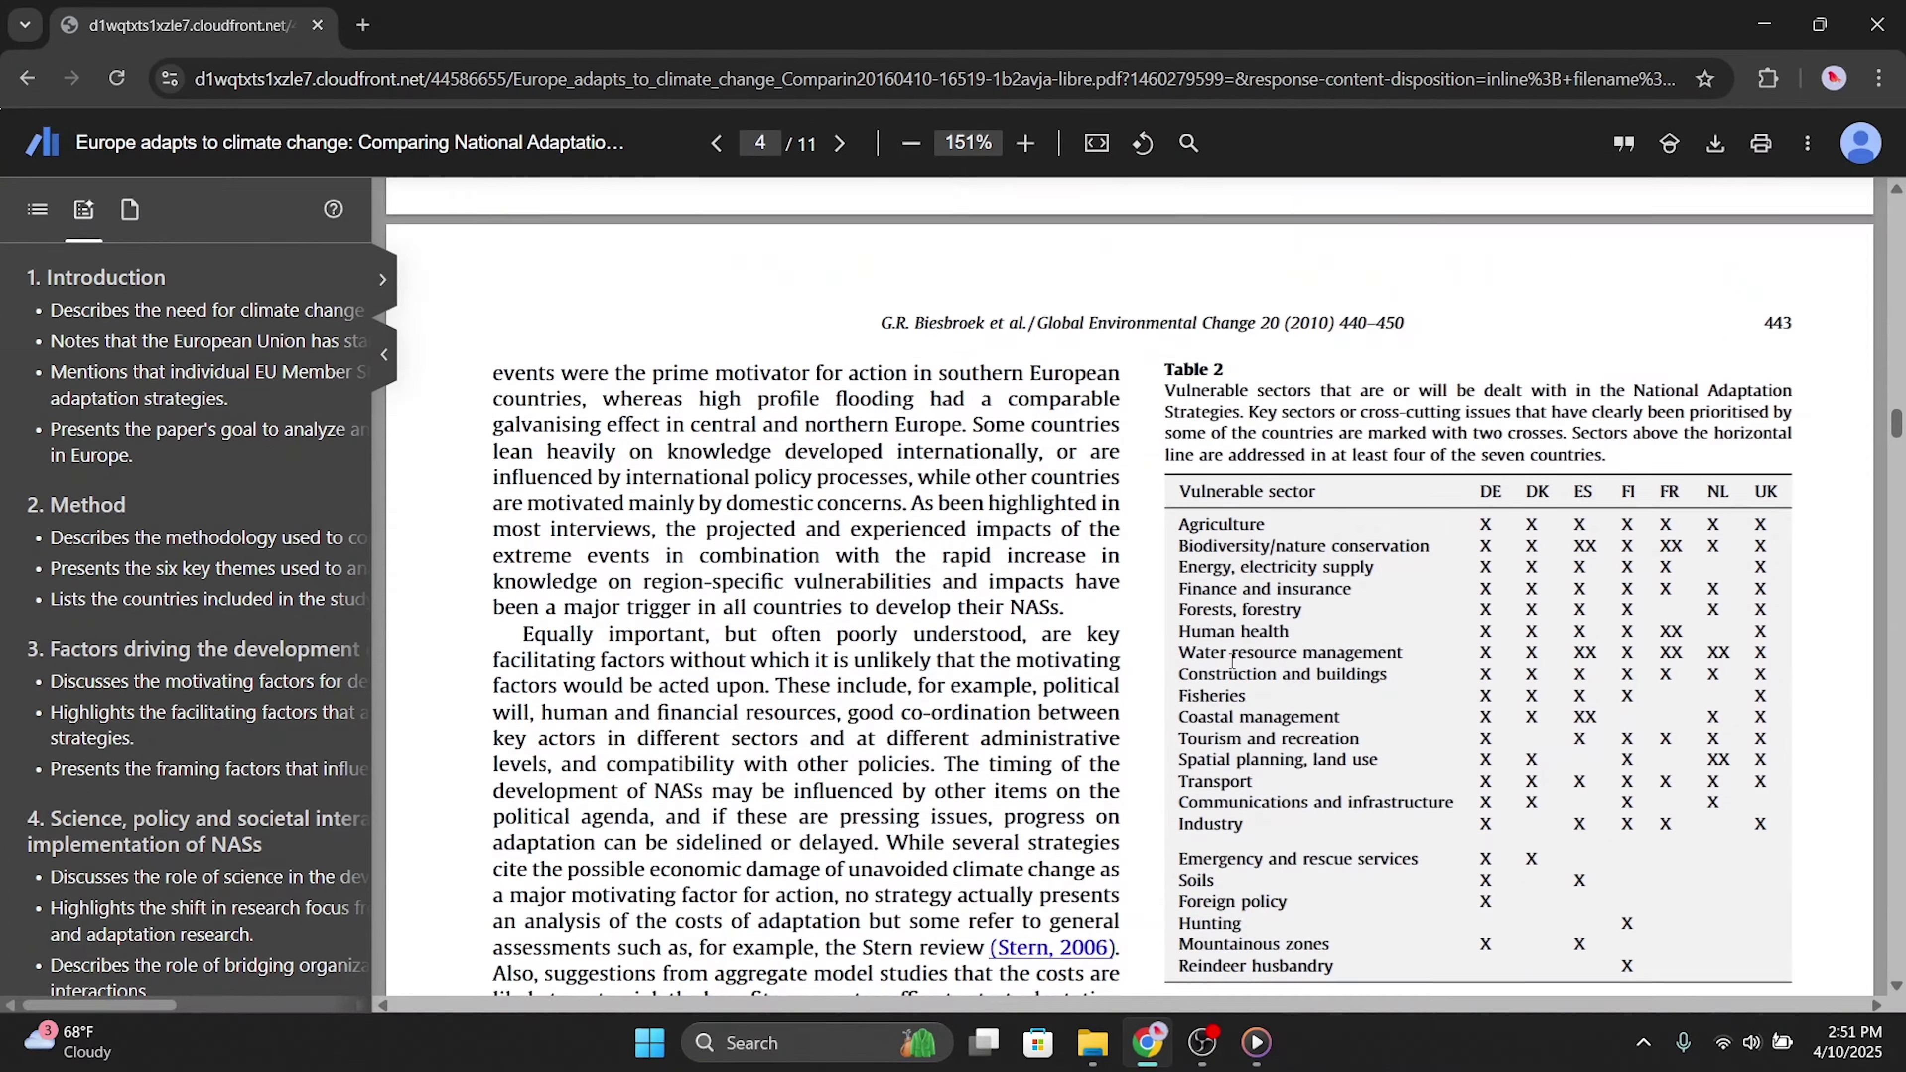
- Follow the Fig. 1 reference on page 3 and examine the diagram of key drivers and facilitating factors
scroll(1232, 661, up, 10)
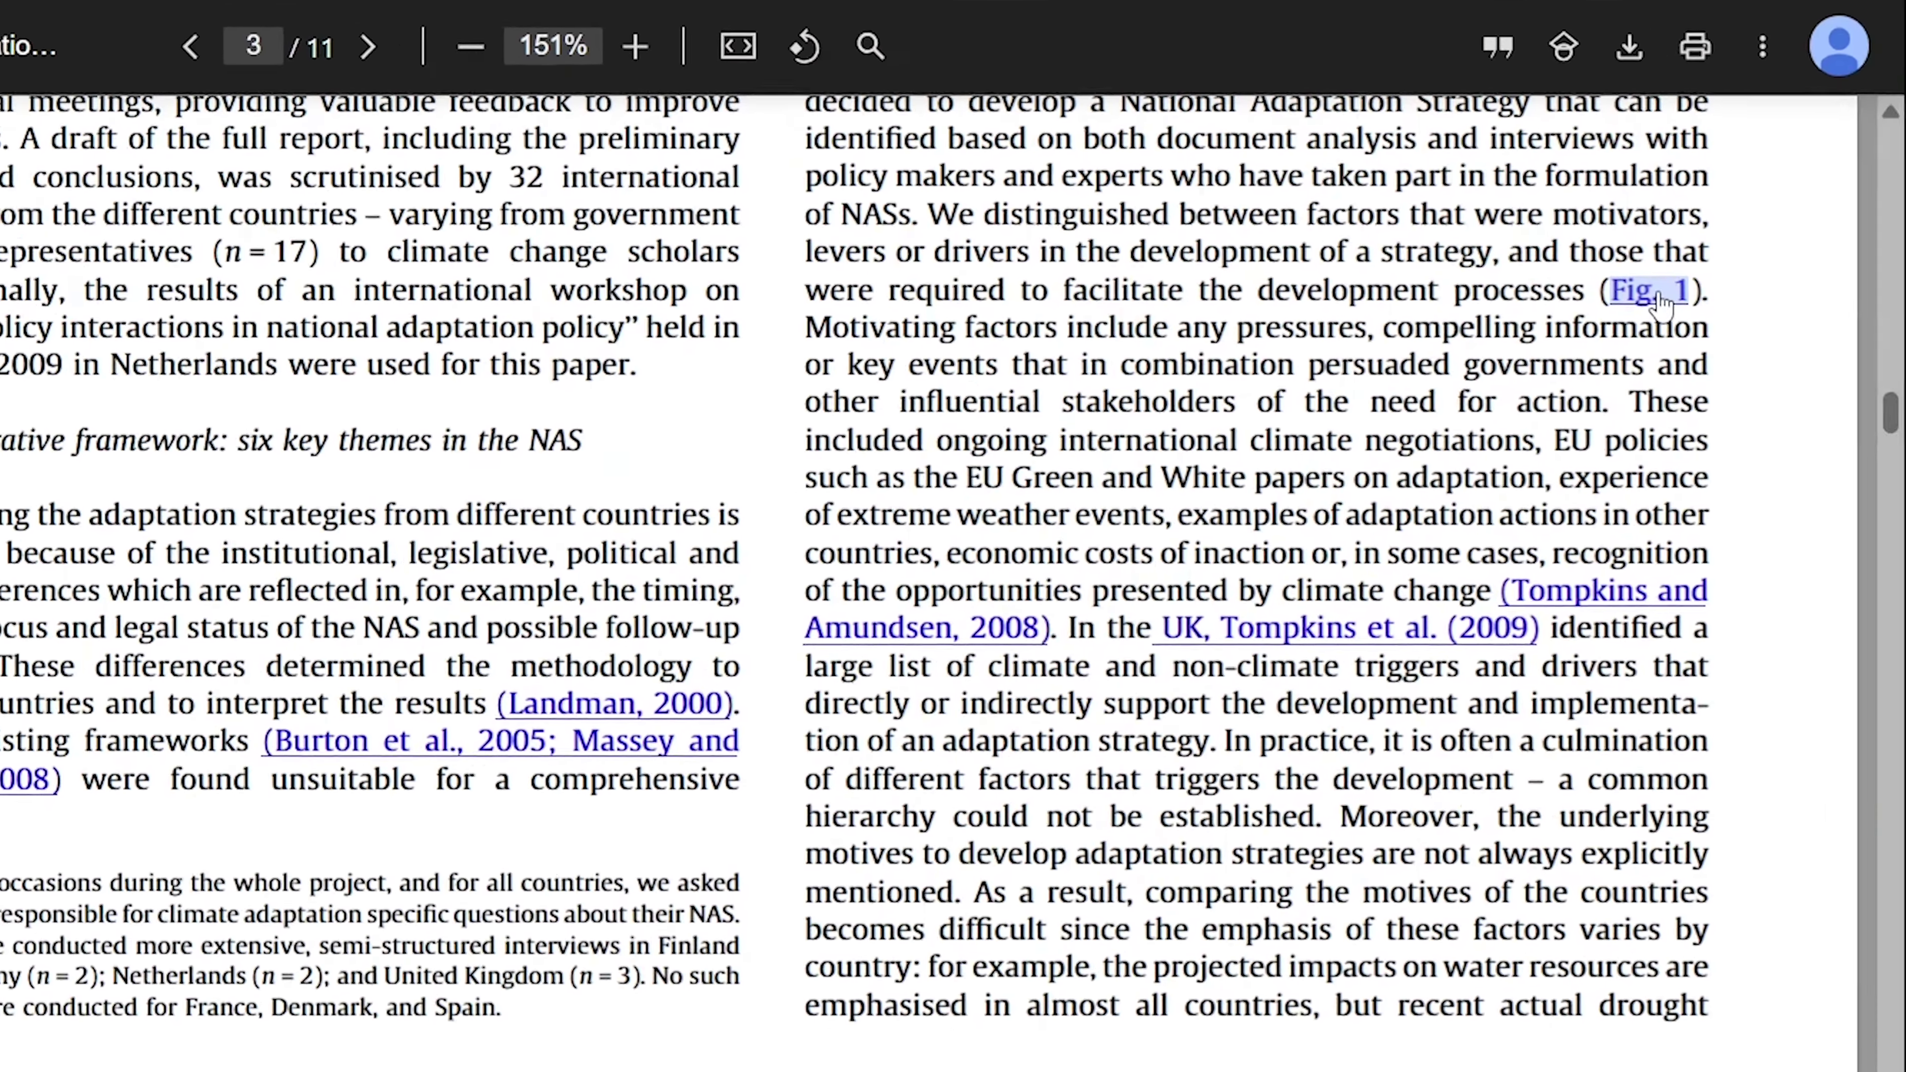
click(1656, 296)
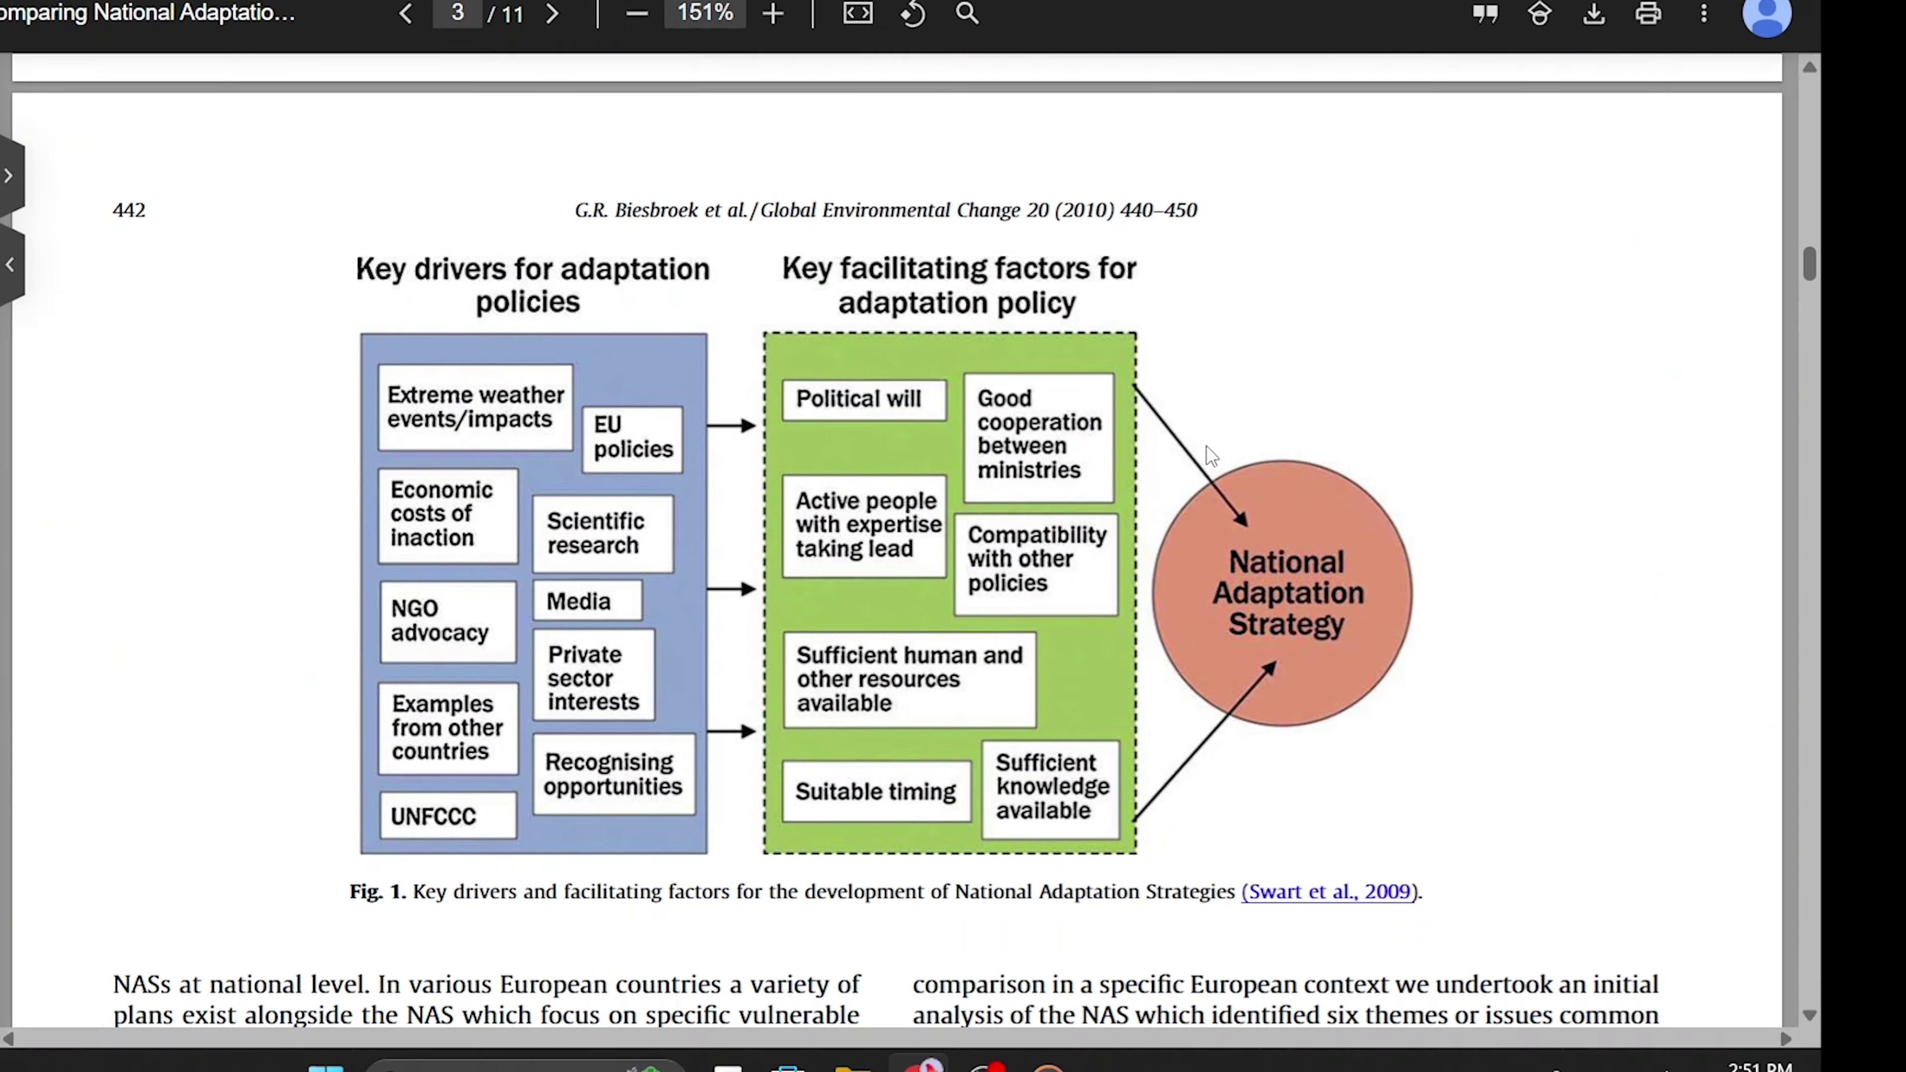
scroll(1193, 450, up, 5)
scroll(1186, 454, down, 8)
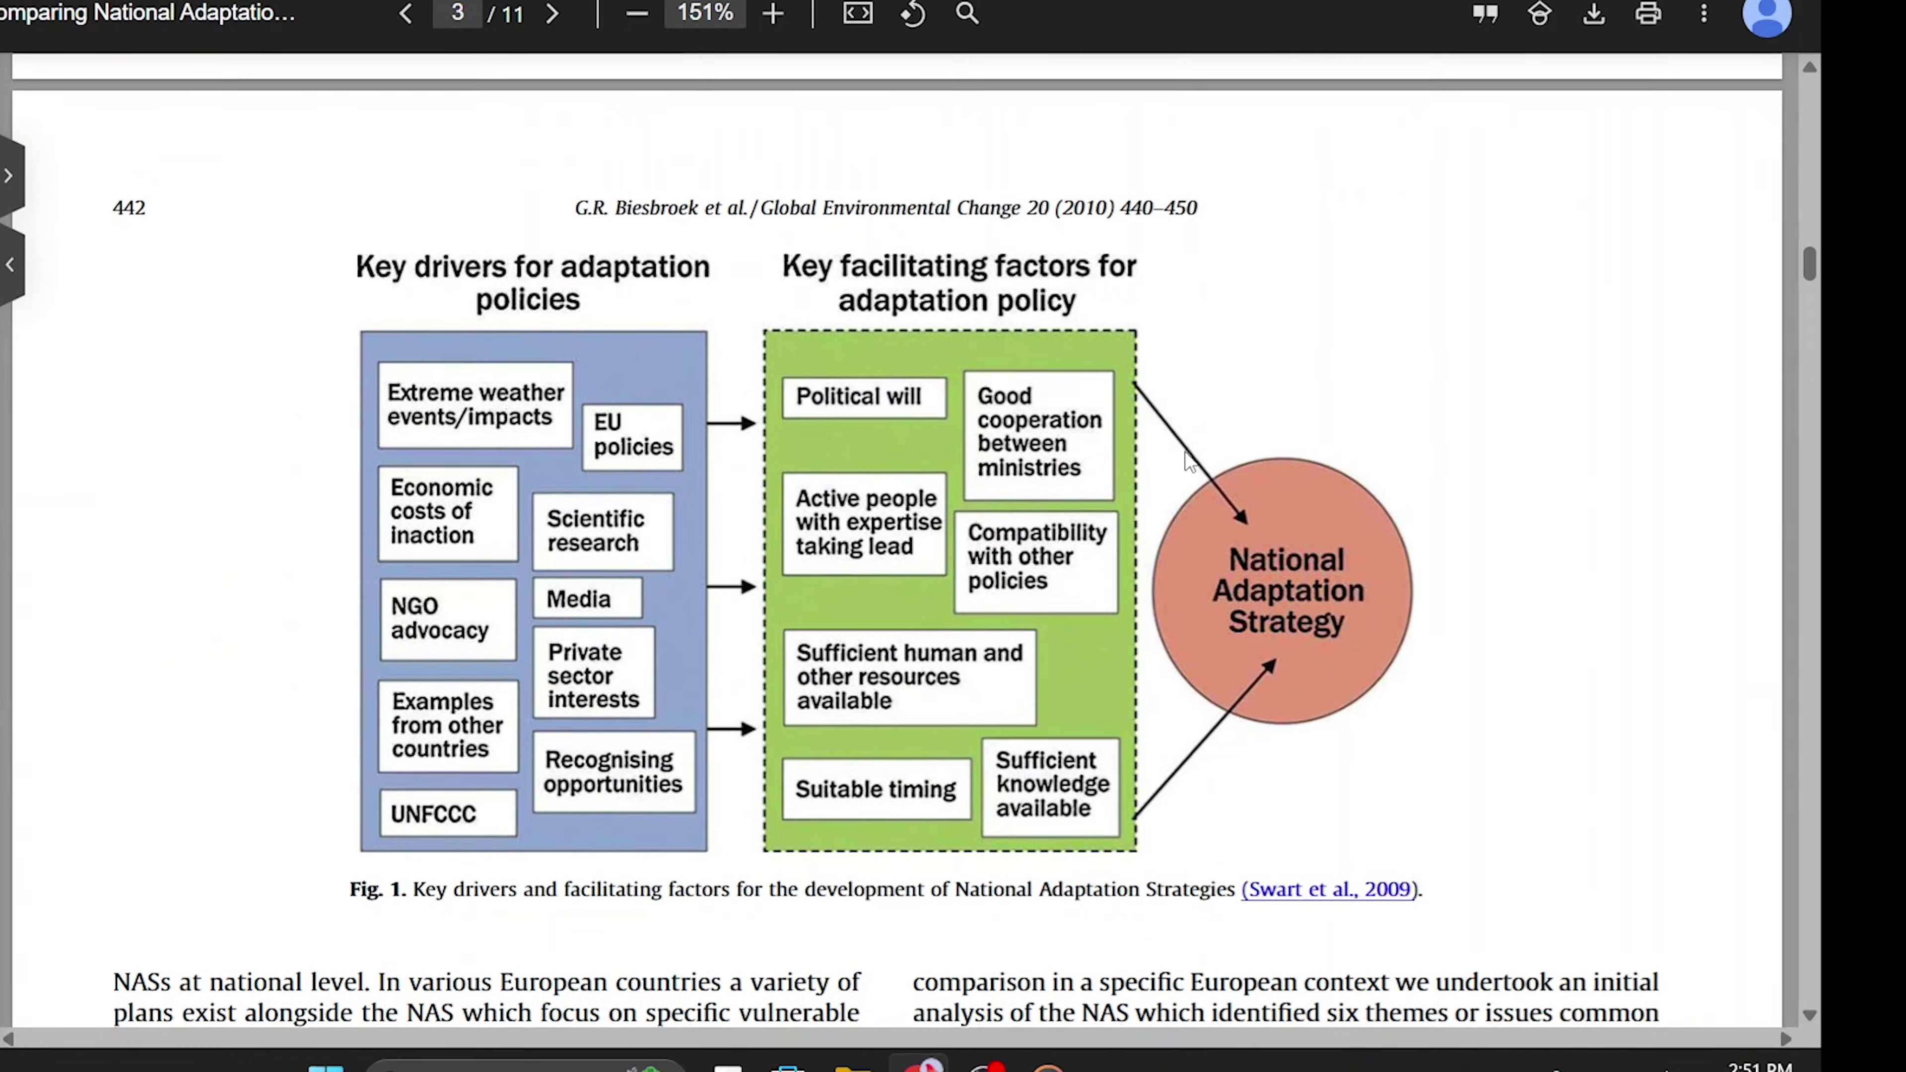
scroll(1186, 454, up, 3)
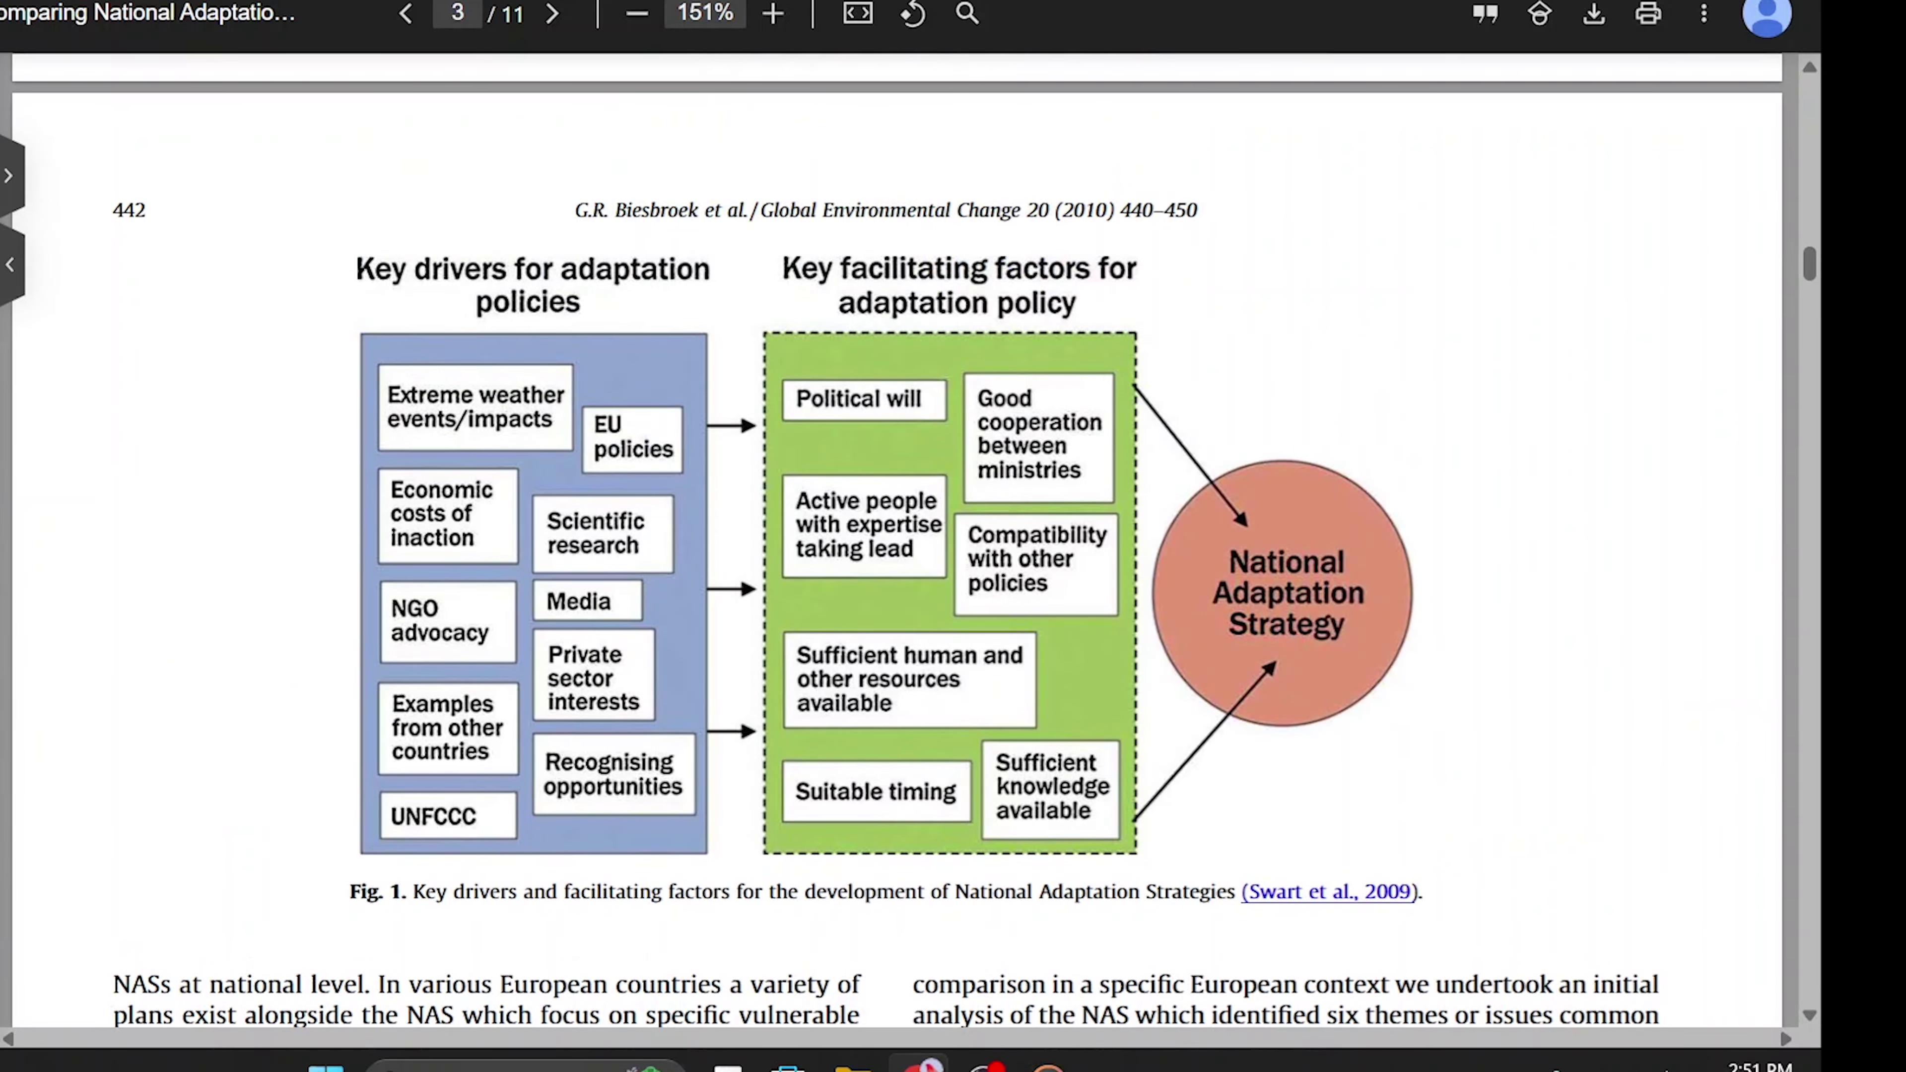
- Open the reference preview of the 2007 citation following "several frontrunner EU countries" in the Introduction on page 1
scroll(900, 526, down, 10)
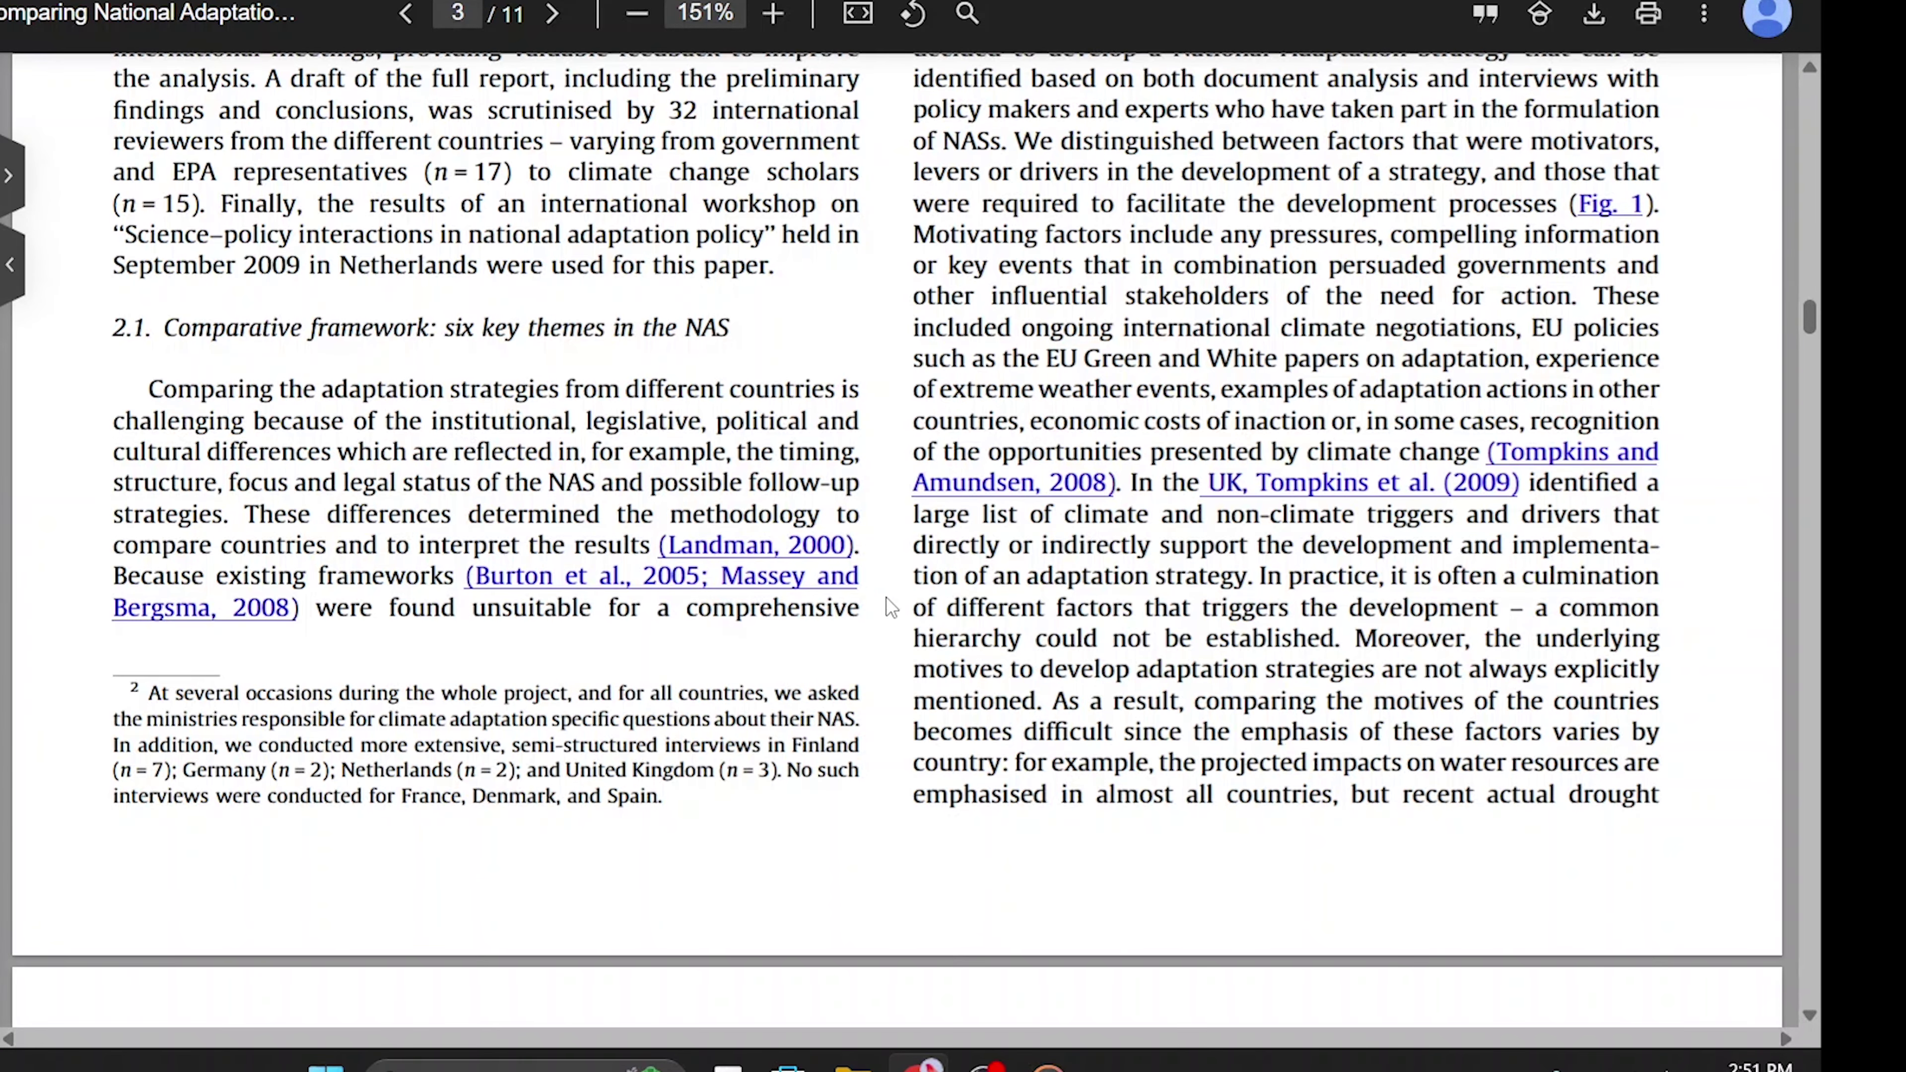
scroll(838, 656, down, 10)
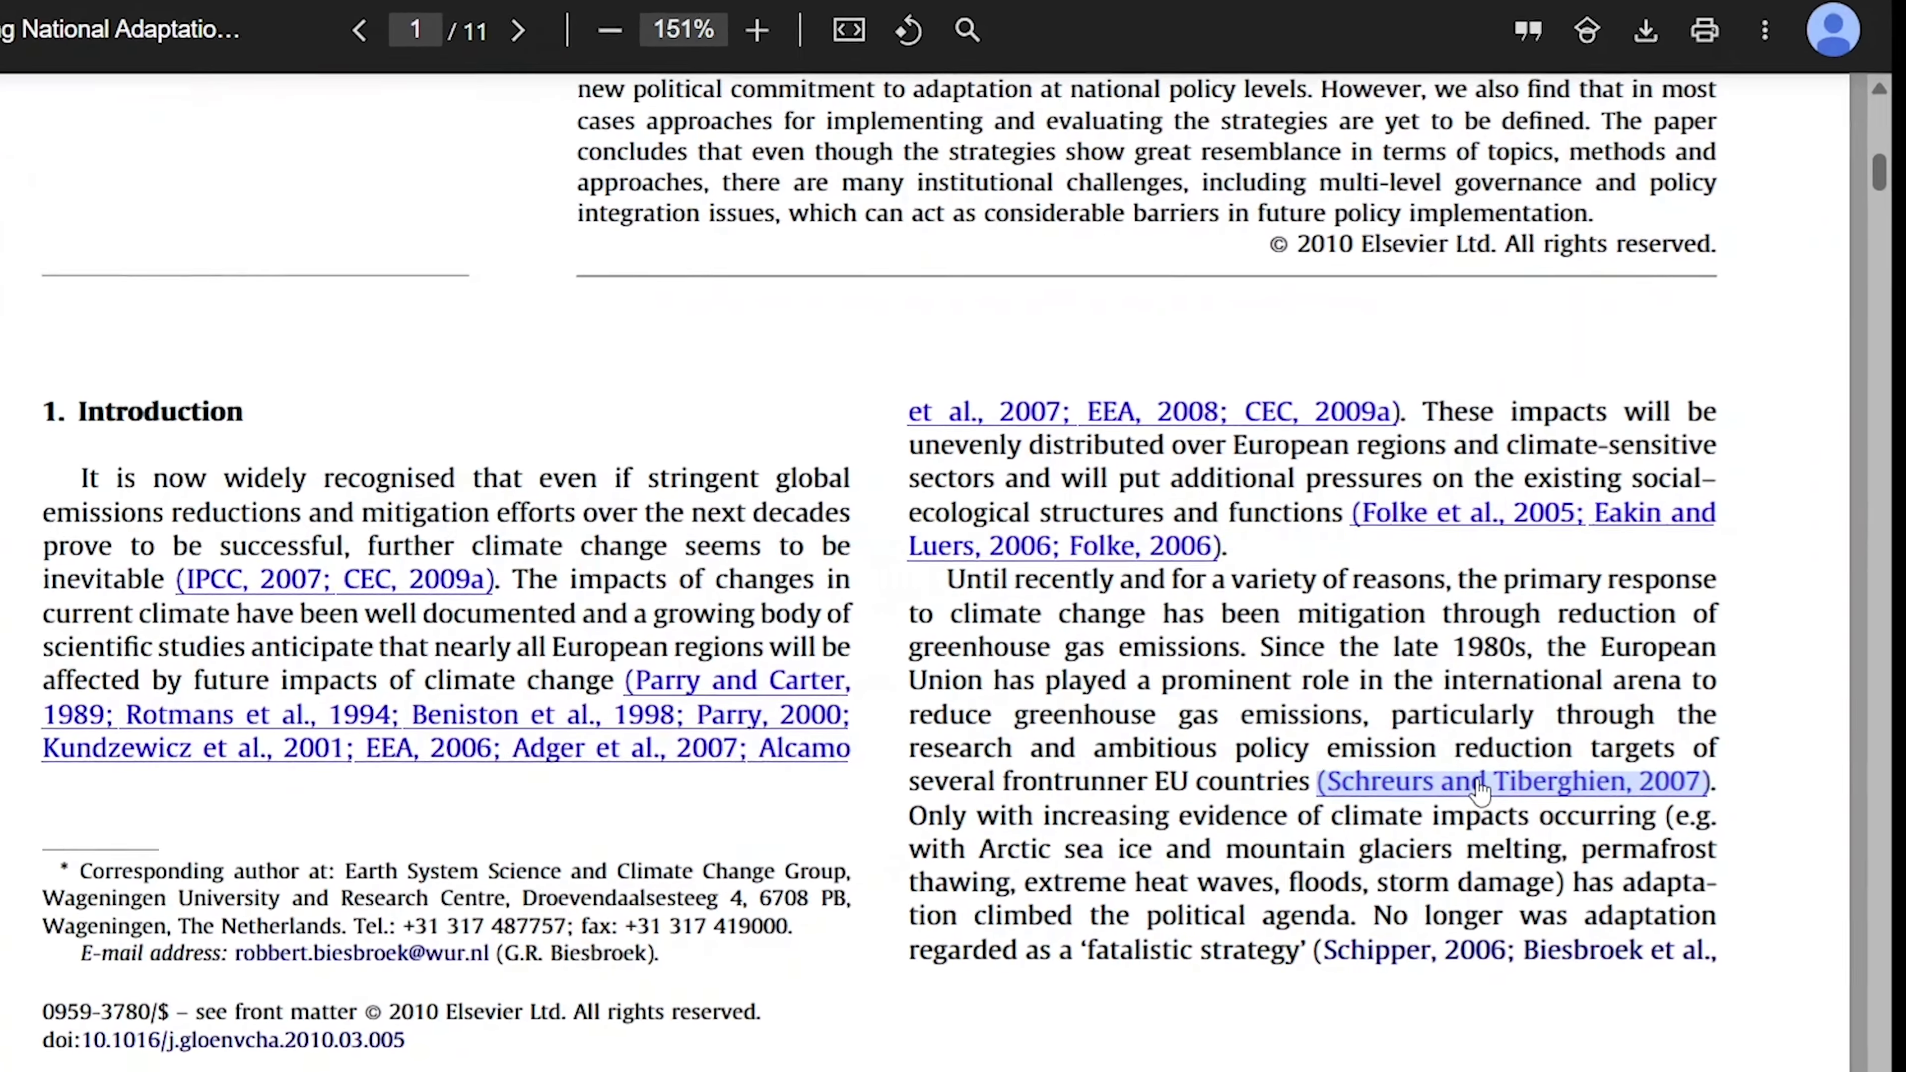
click(1478, 789)
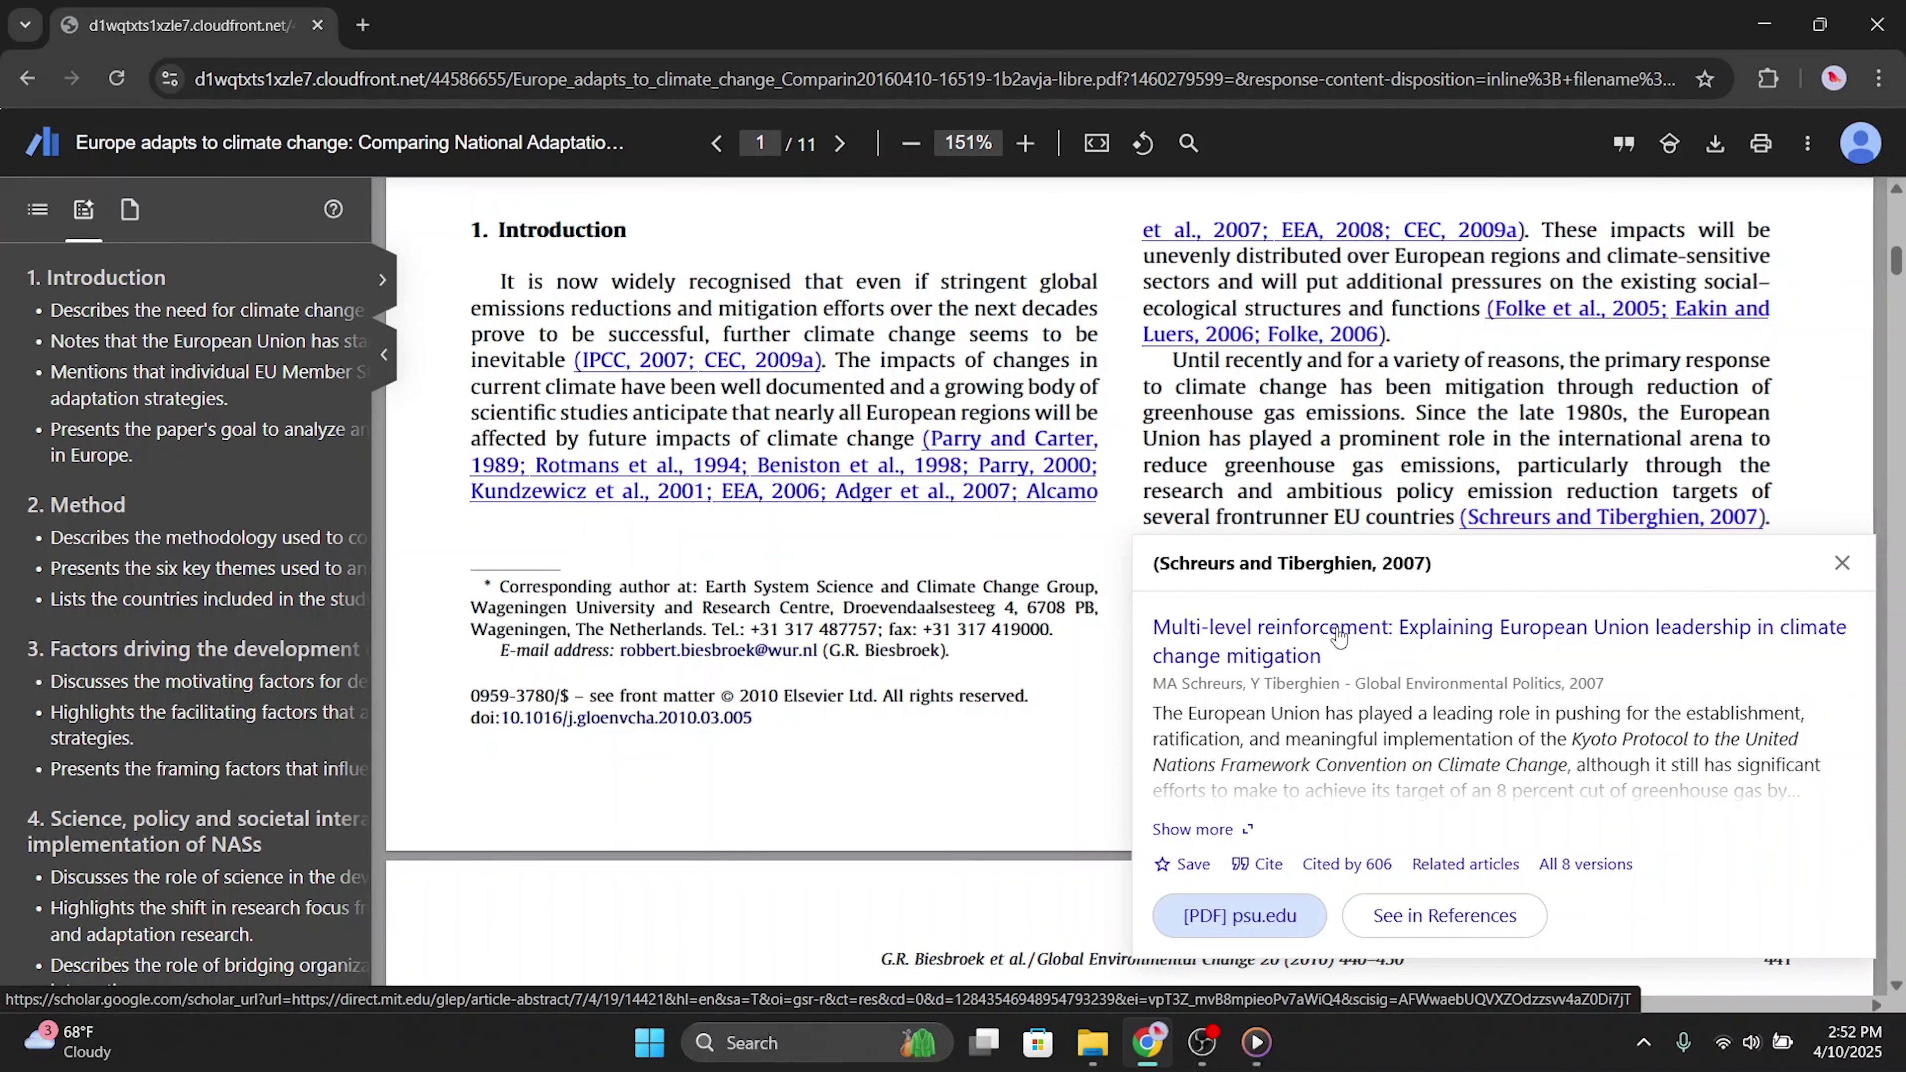
- Preview the three references cited together after "ecological structures and functions" in the Introduction, going through the 2005 and both 2006 citations
click(1799, 462)
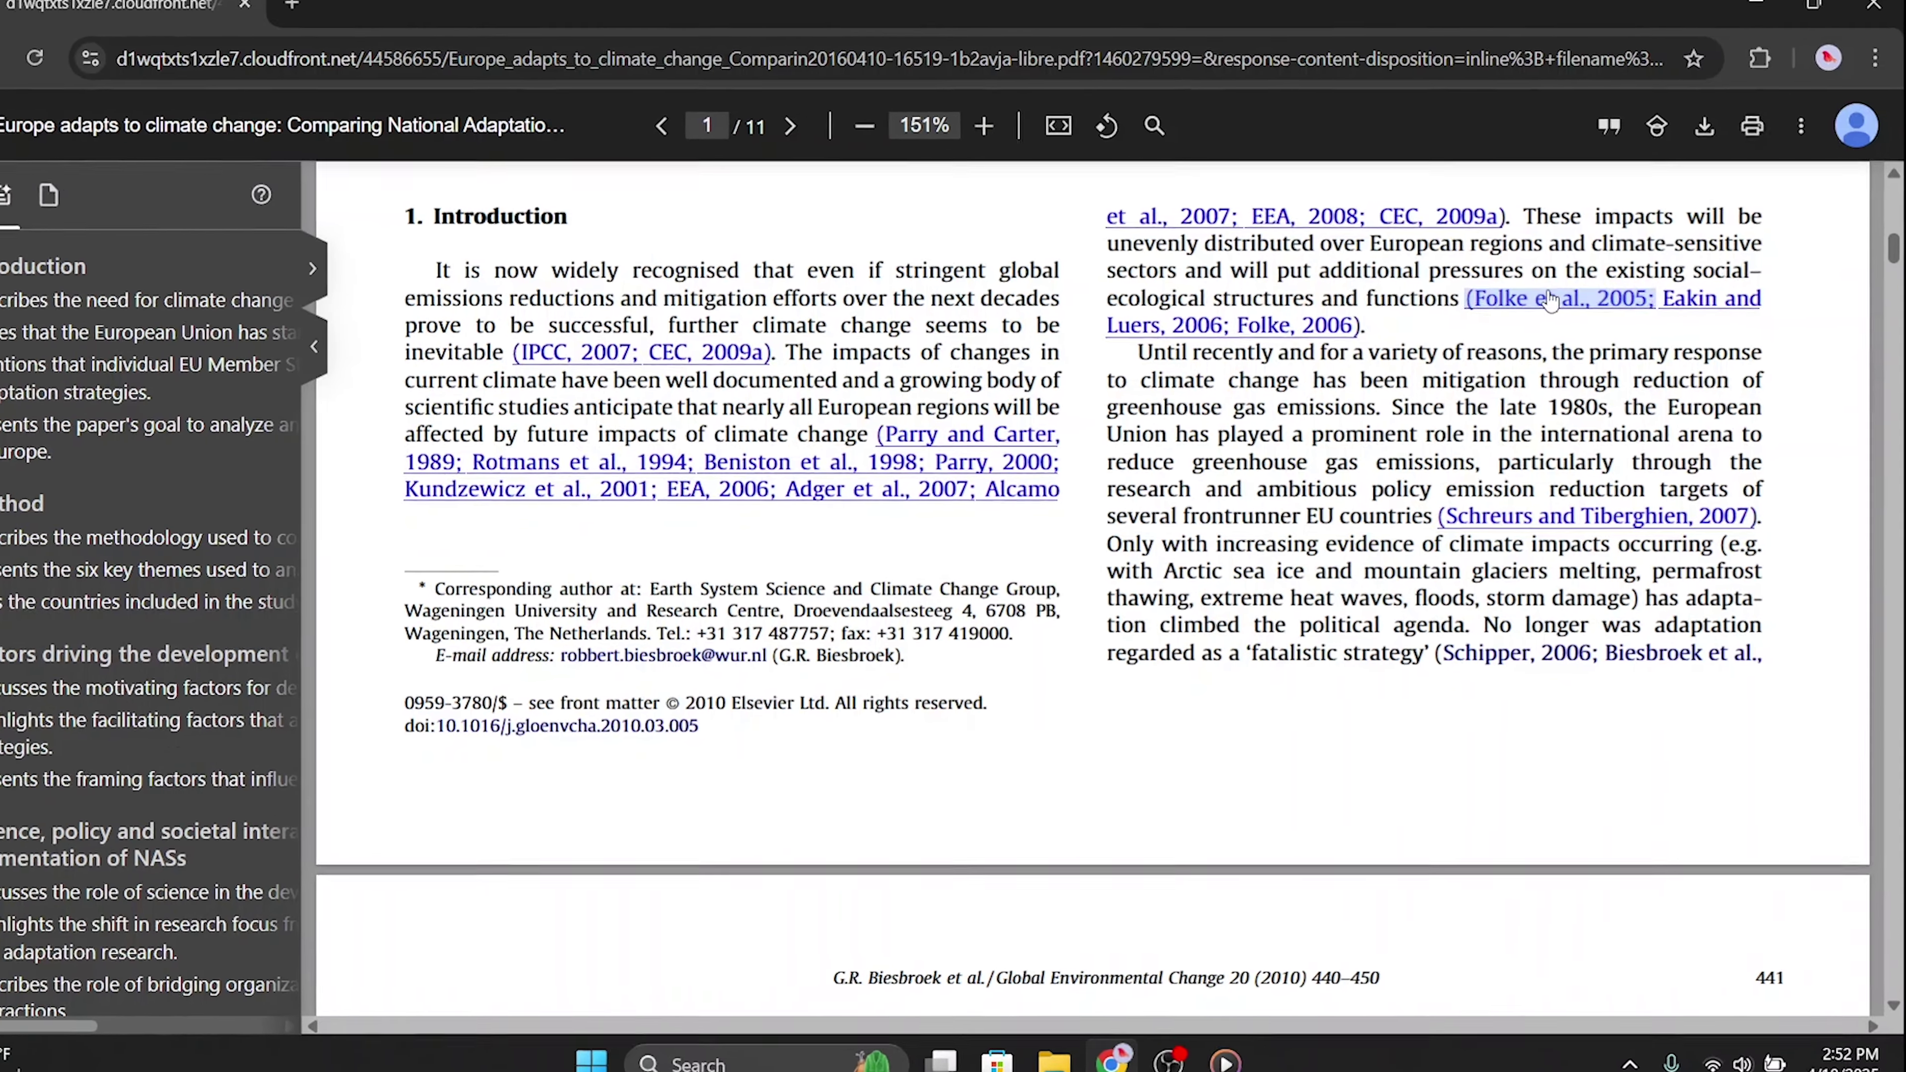
click(1567, 309)
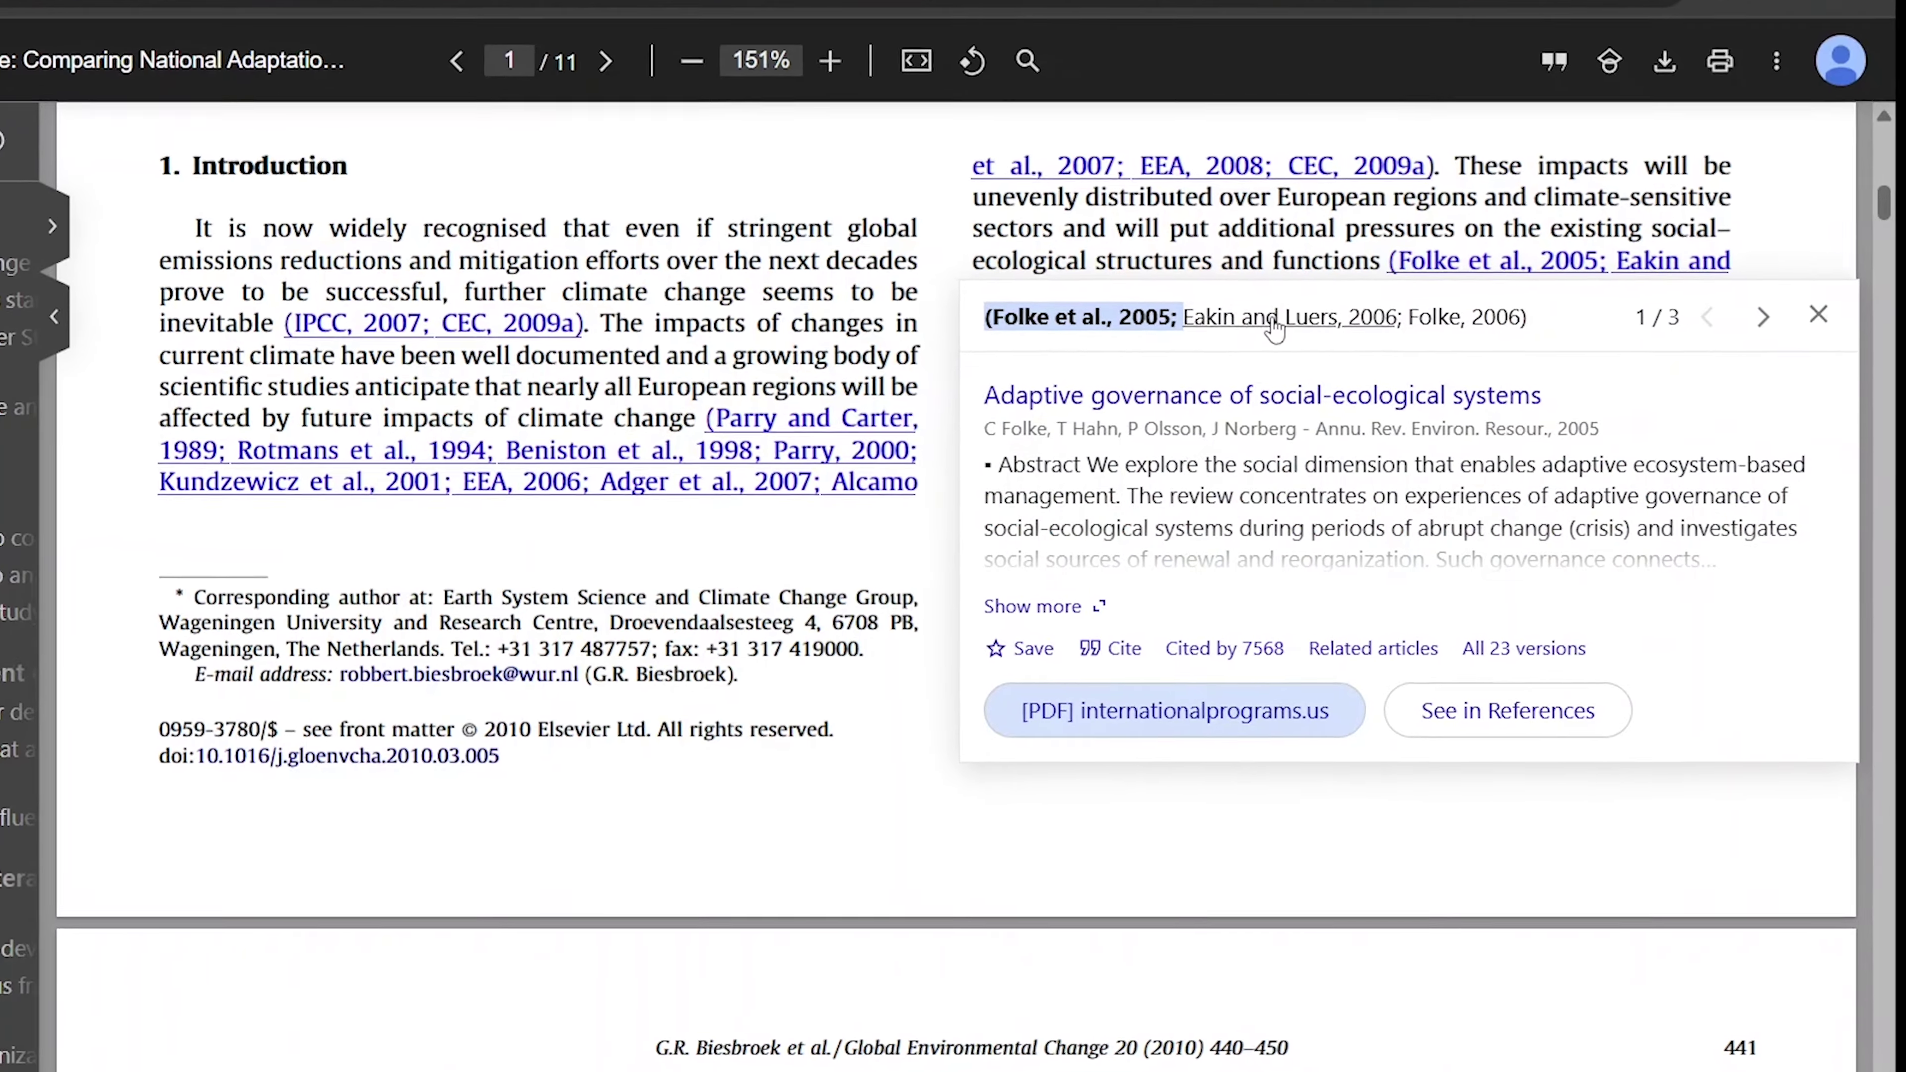
click(1273, 329)
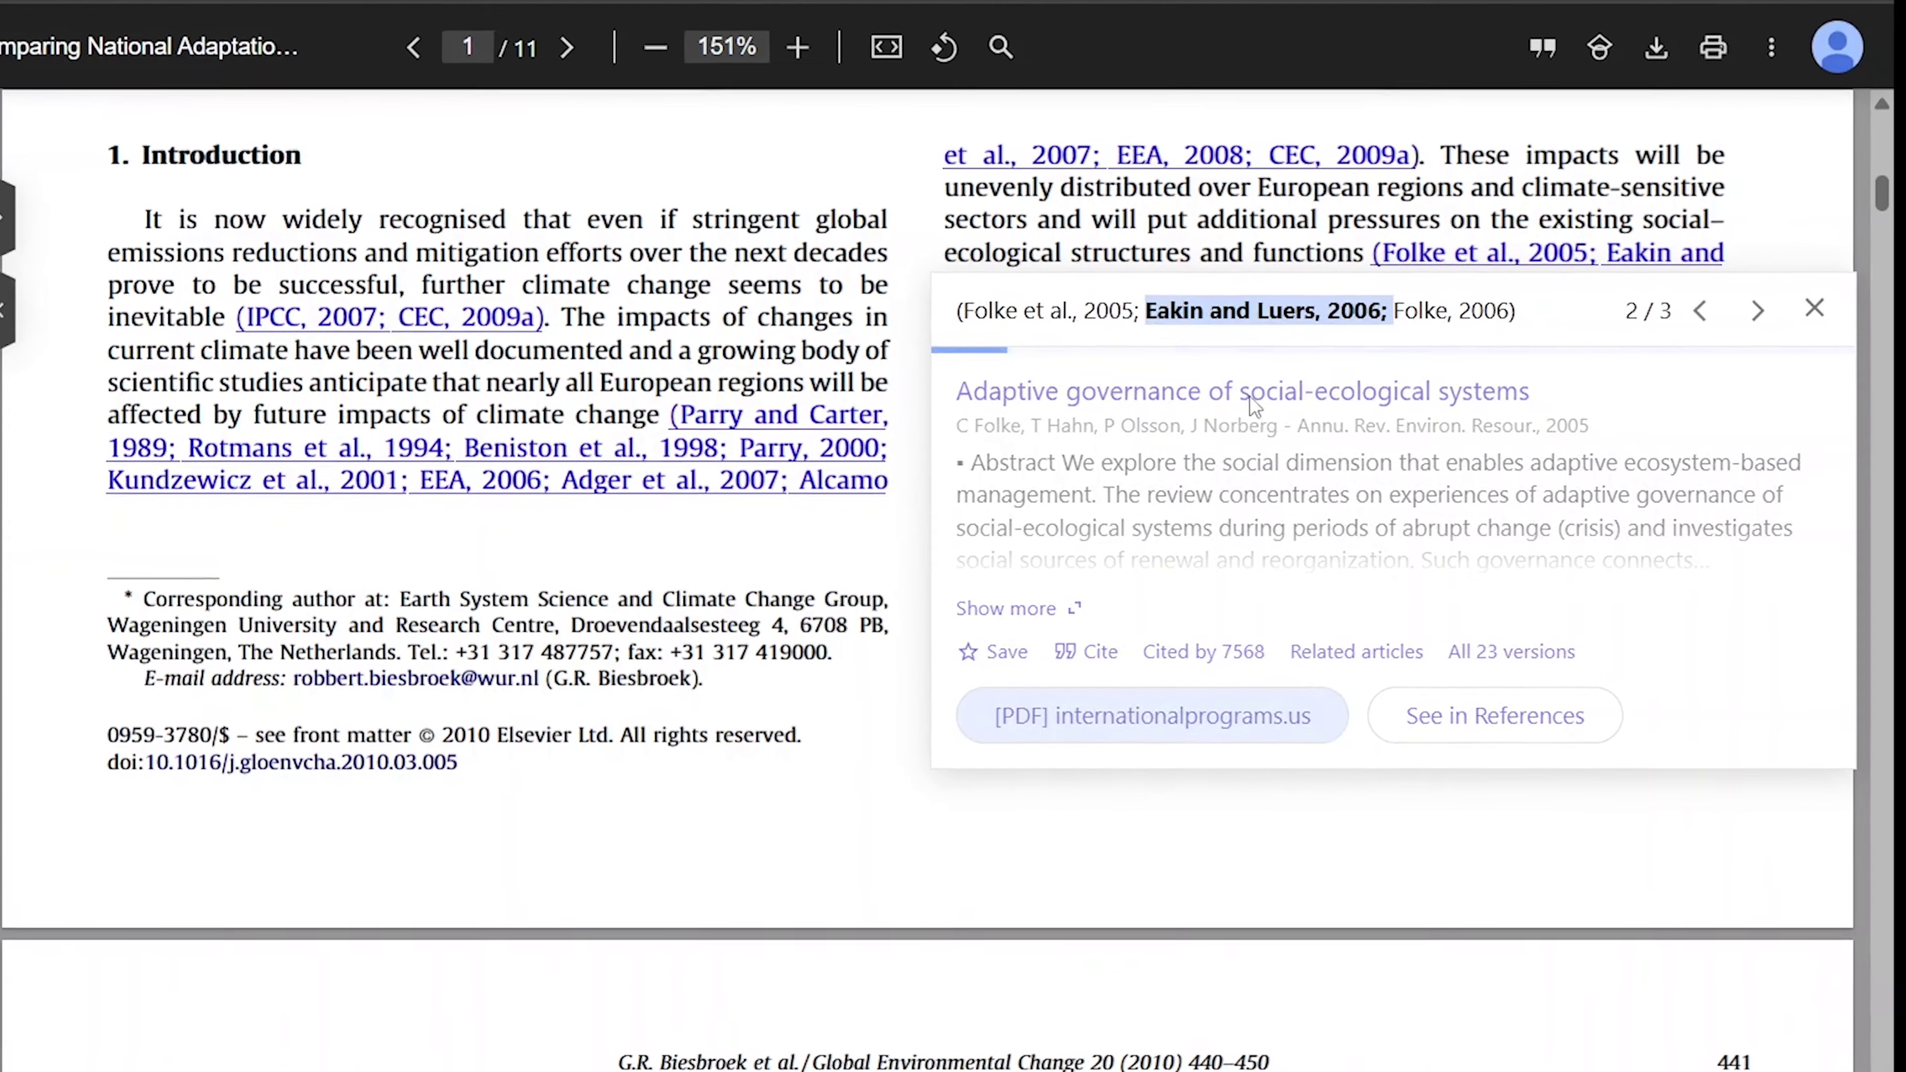
click(1490, 328)
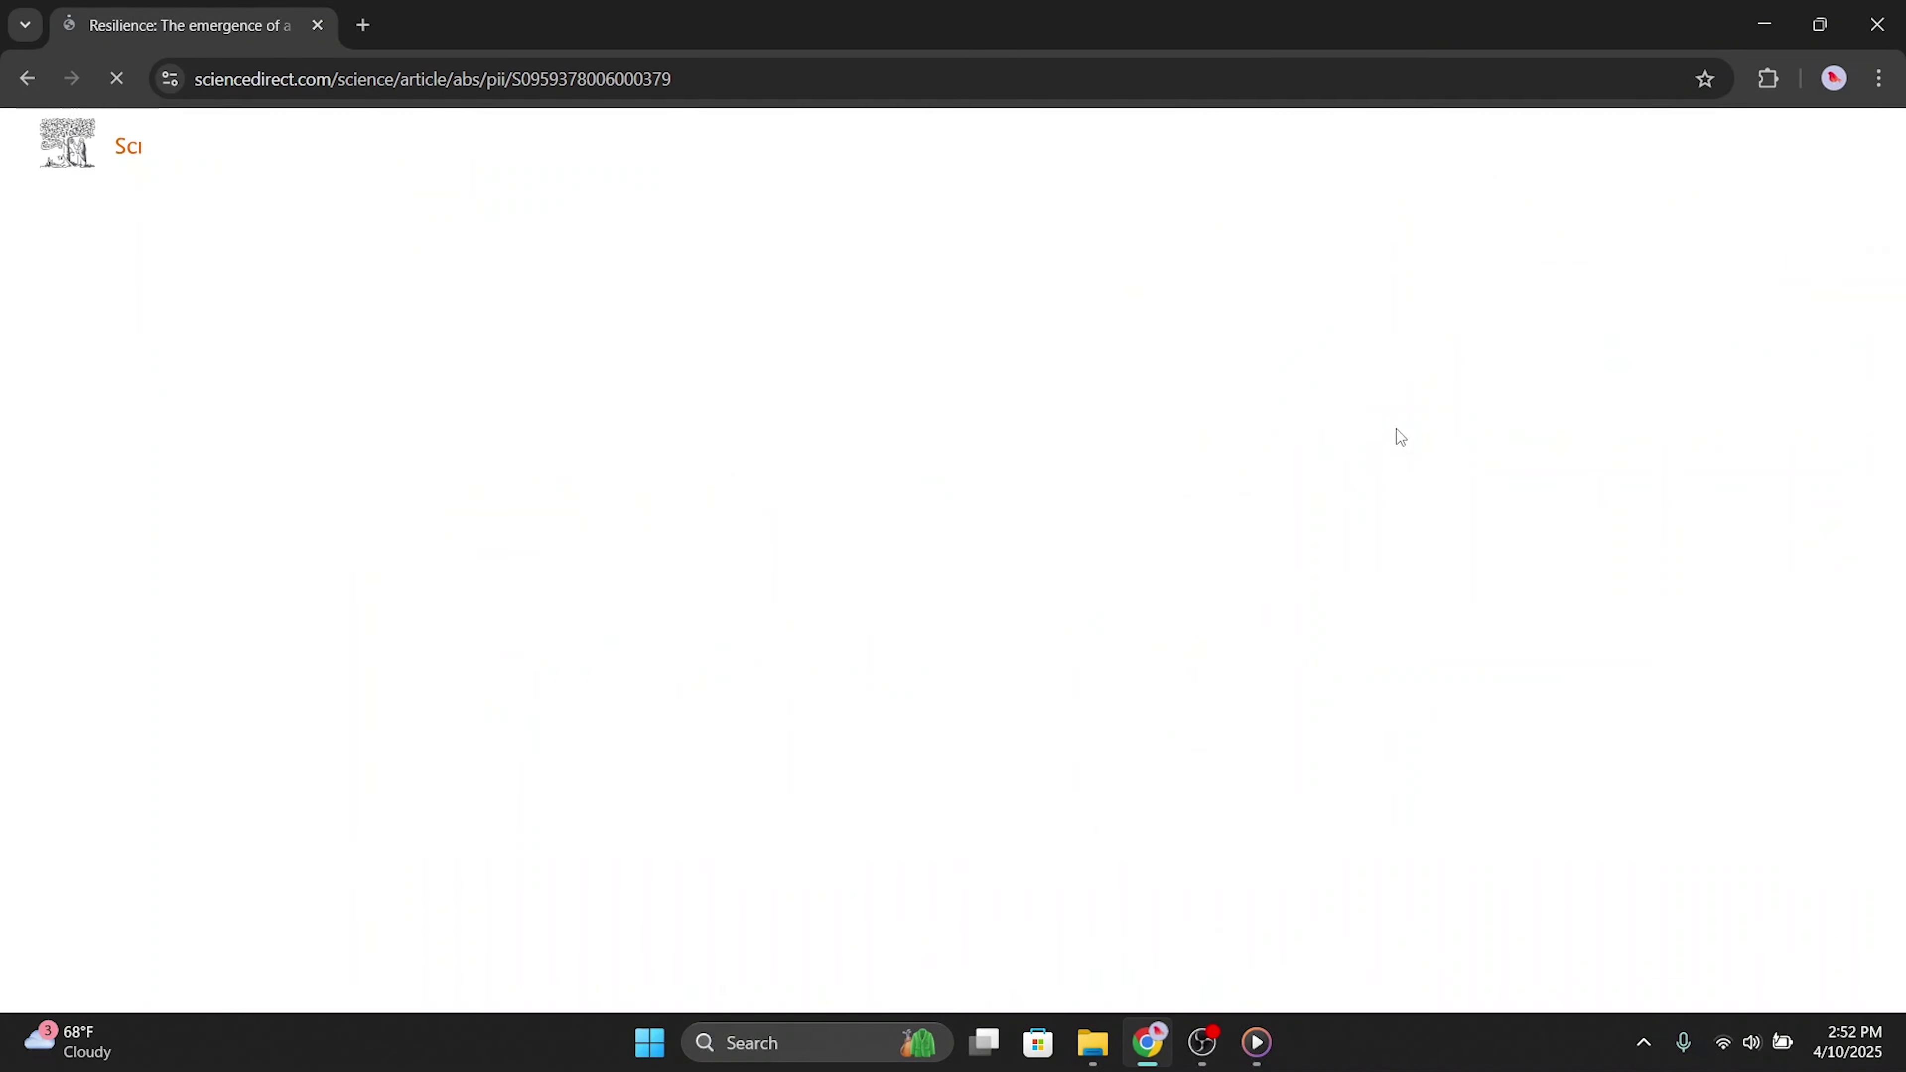
- Skim the abstract and Introduction of the cited article "Resilience: The emergence of a perspective for social–ecological systems analyses" on ScienceDirect
scroll(803, 469, down, 10)
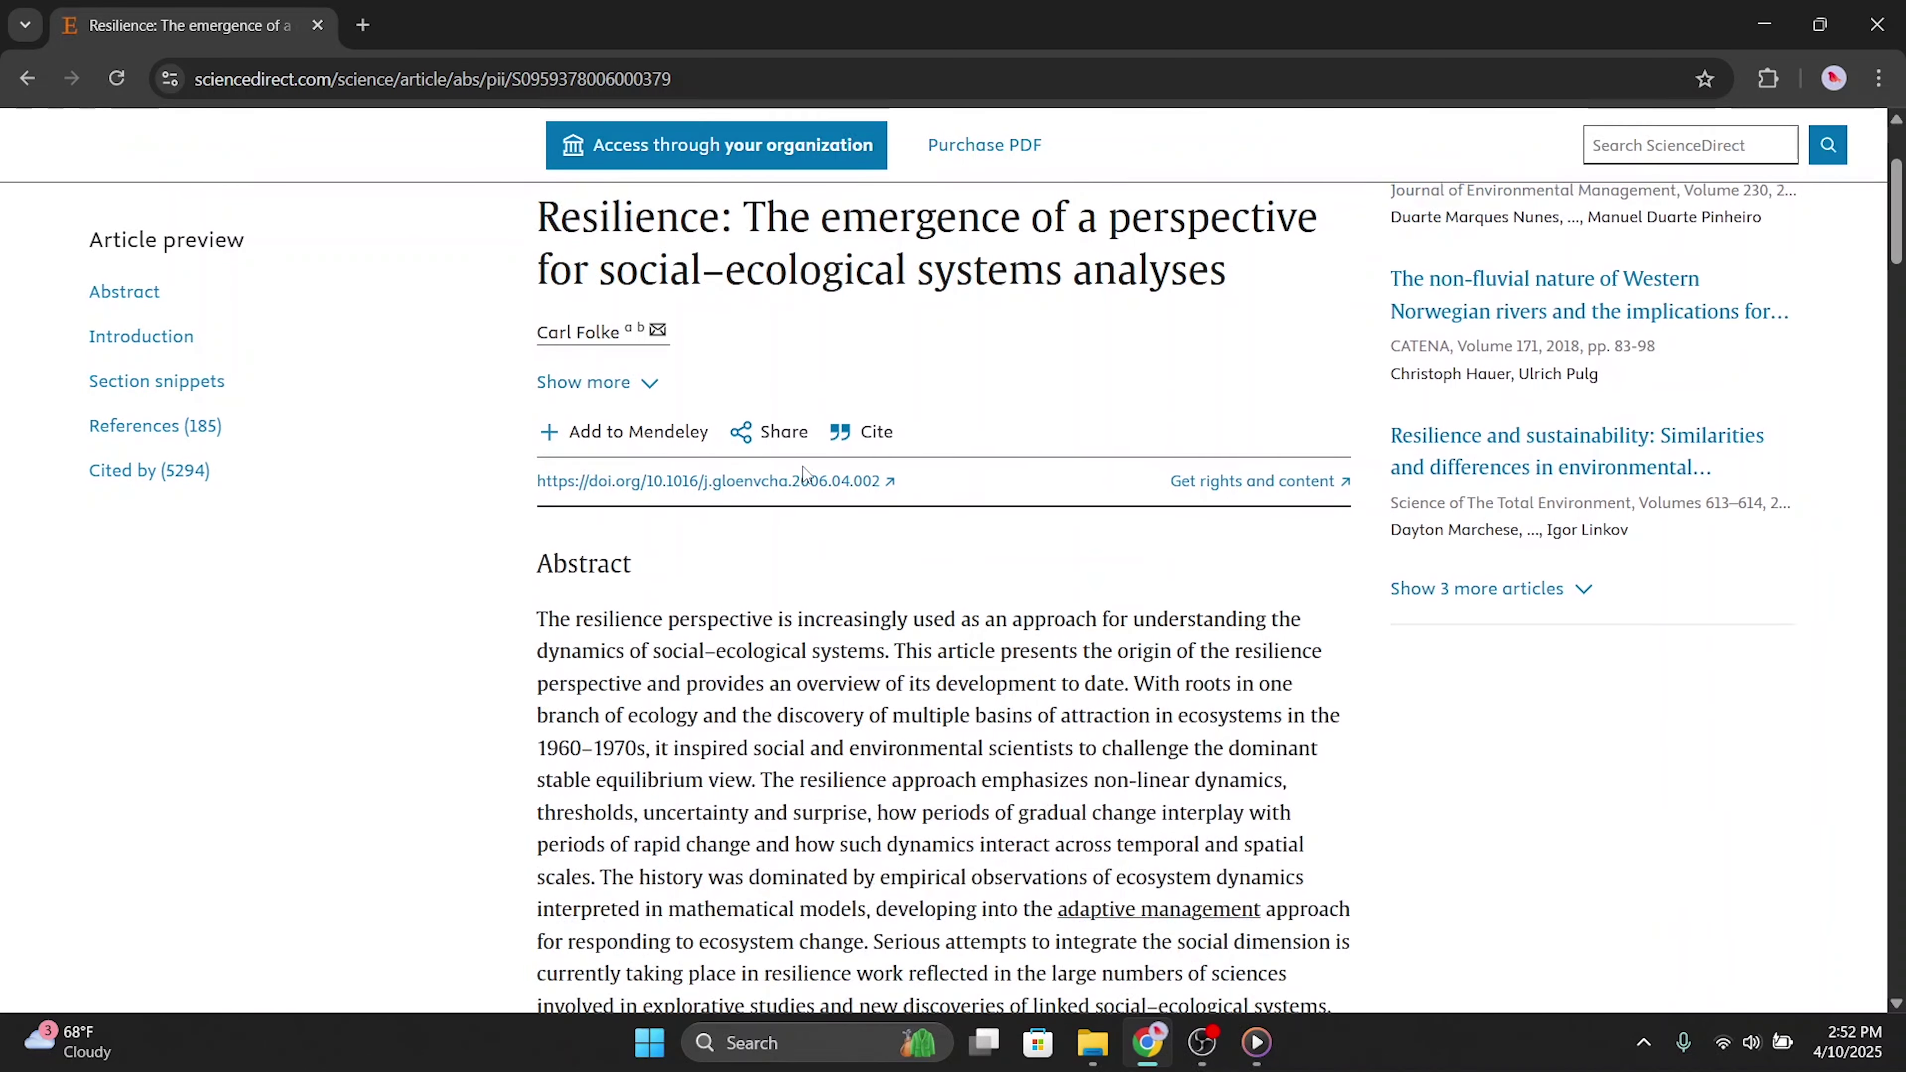
scroll(803, 471, down, 2)
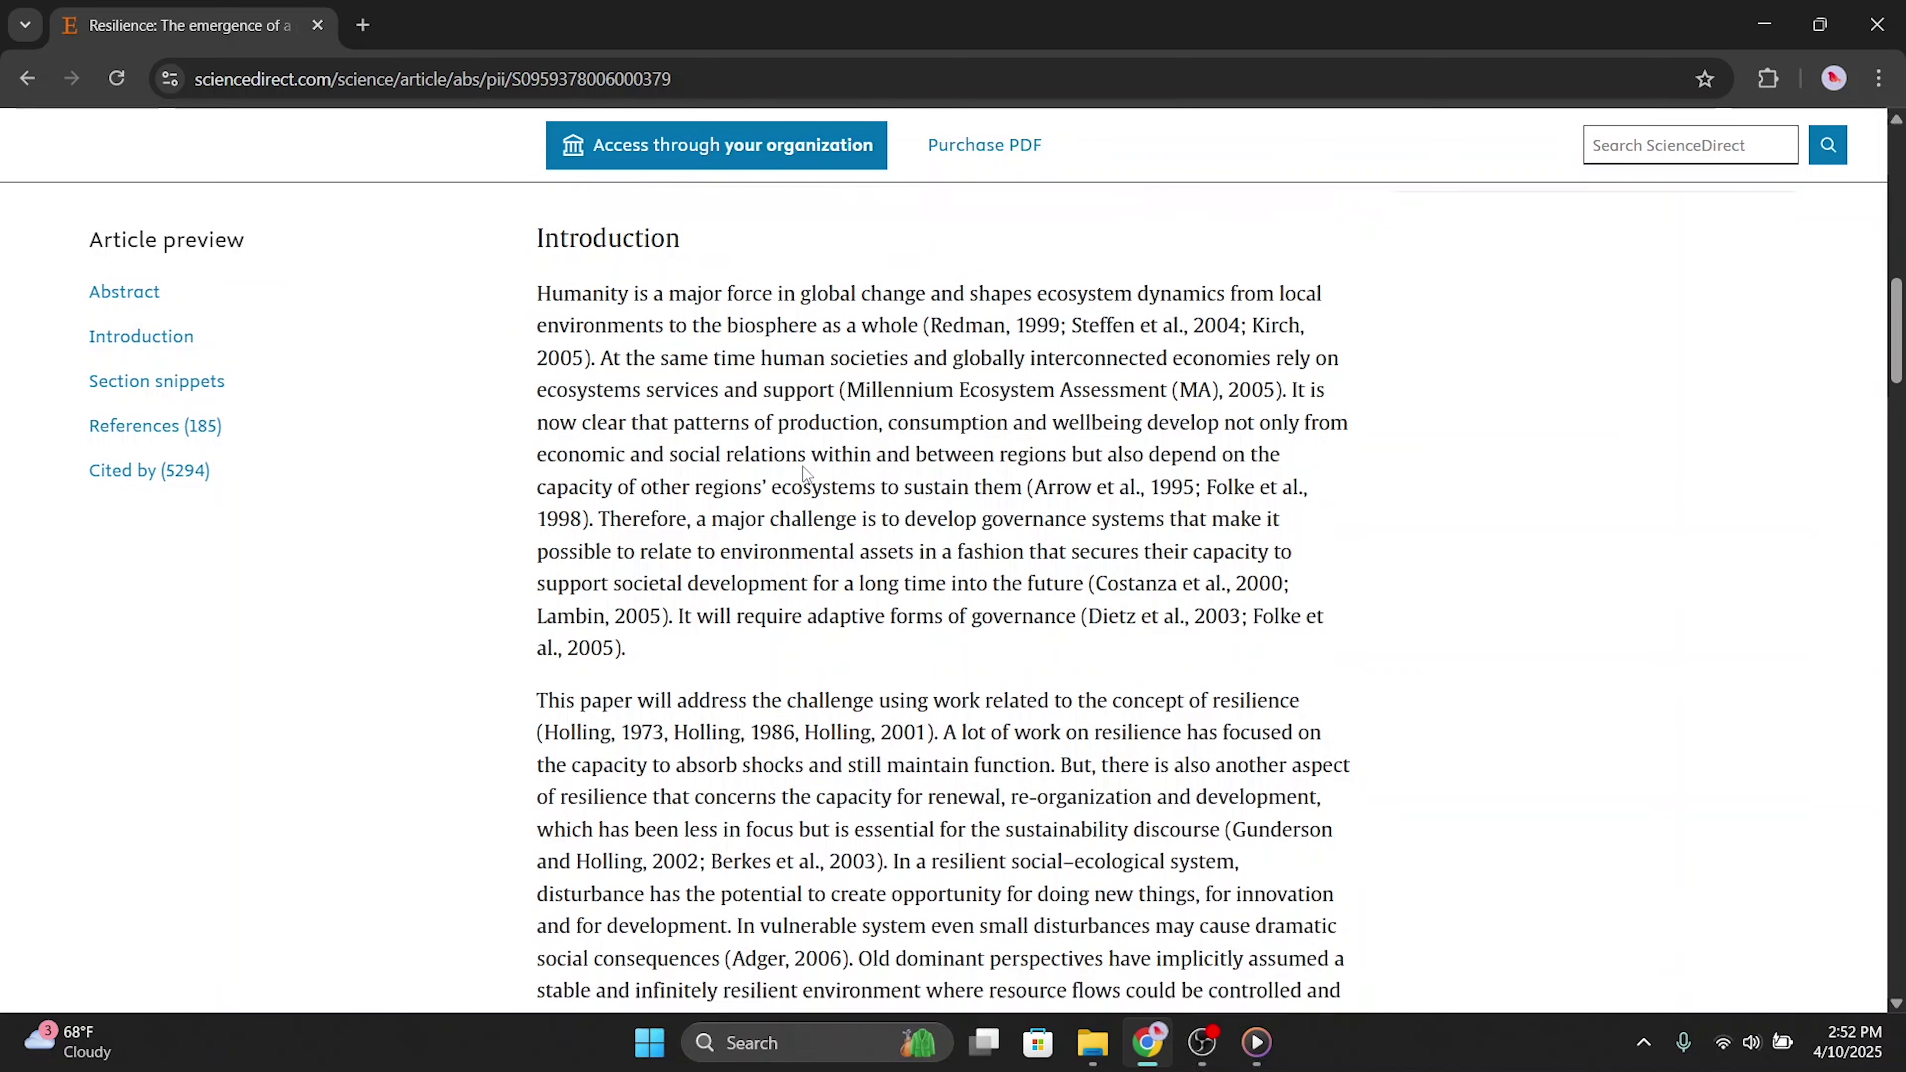
scroll(810, 464, up, 7)
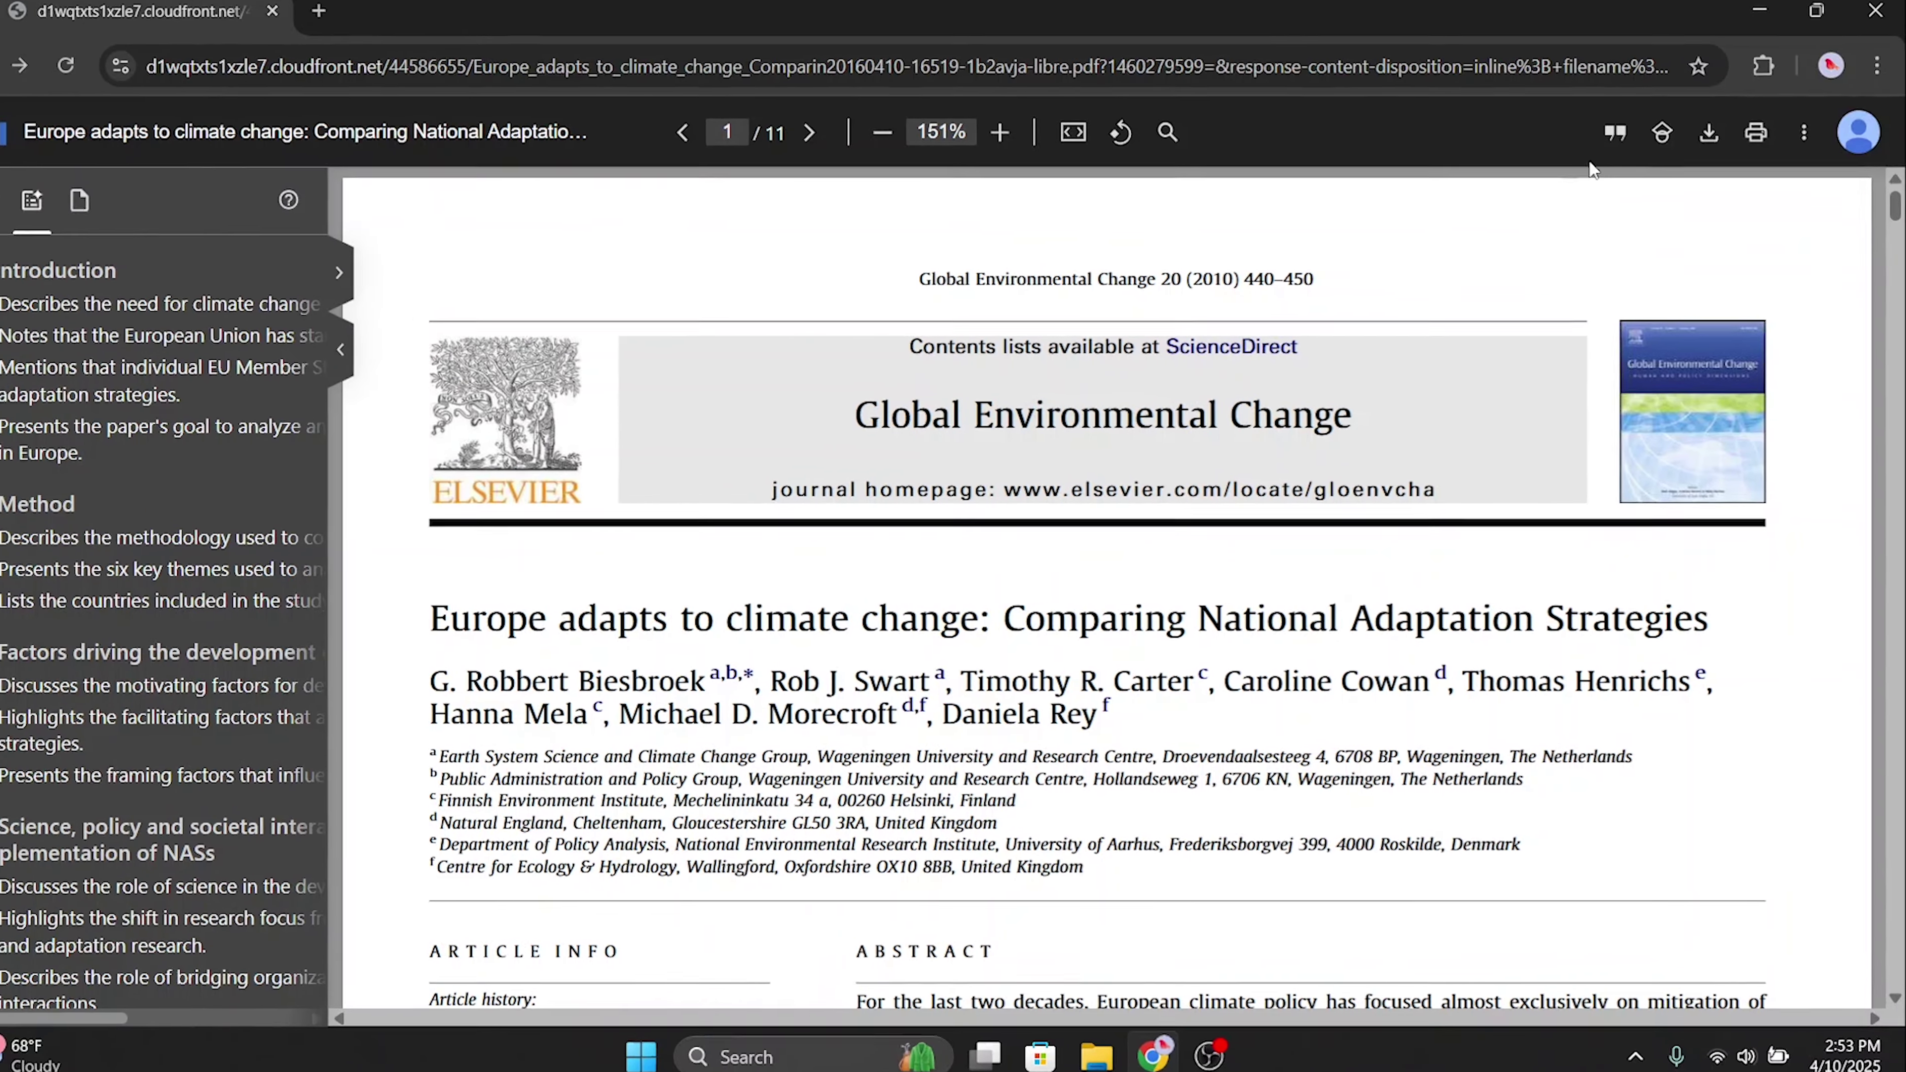
- Copy the MLA-formatted citation of the paper "Europe adapts to climate change" from the reader's citation formats
click(1621, 142)
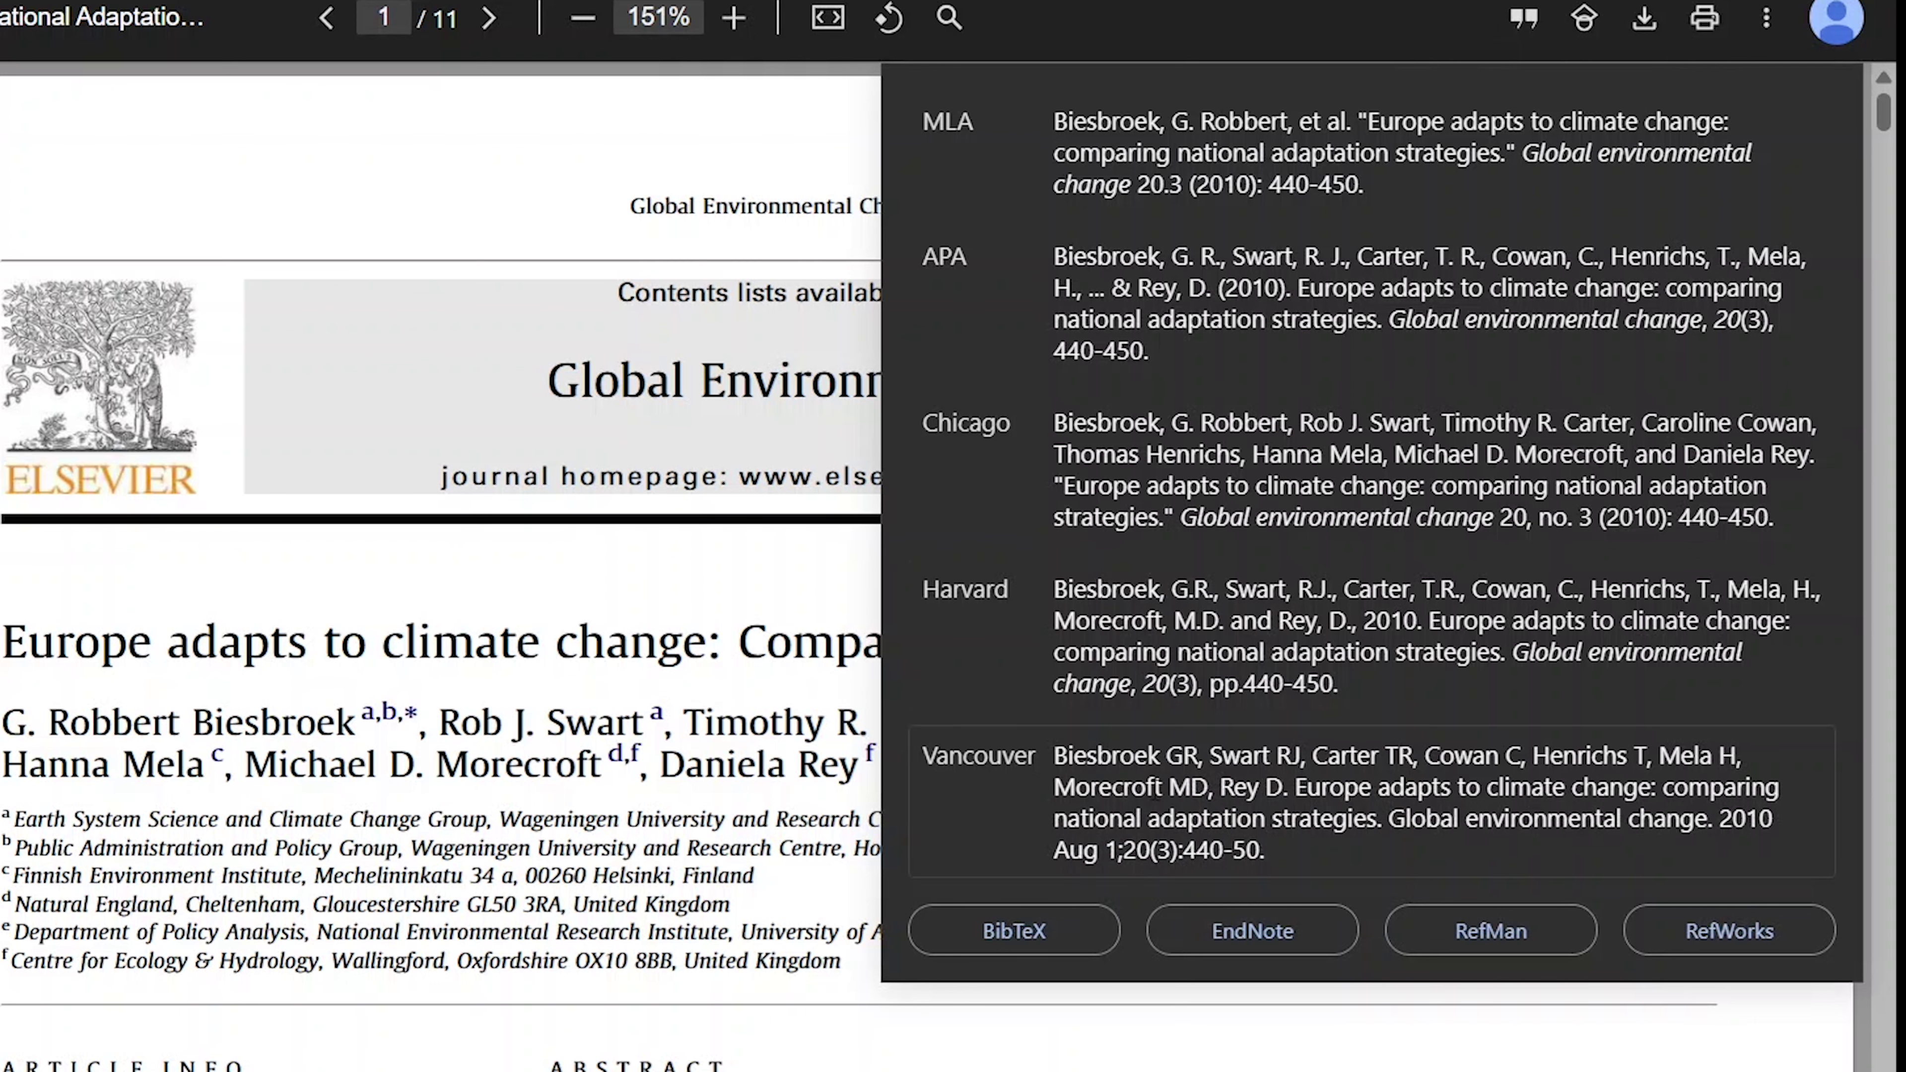
triple_click(1279, 169)
right_click(1279, 169)
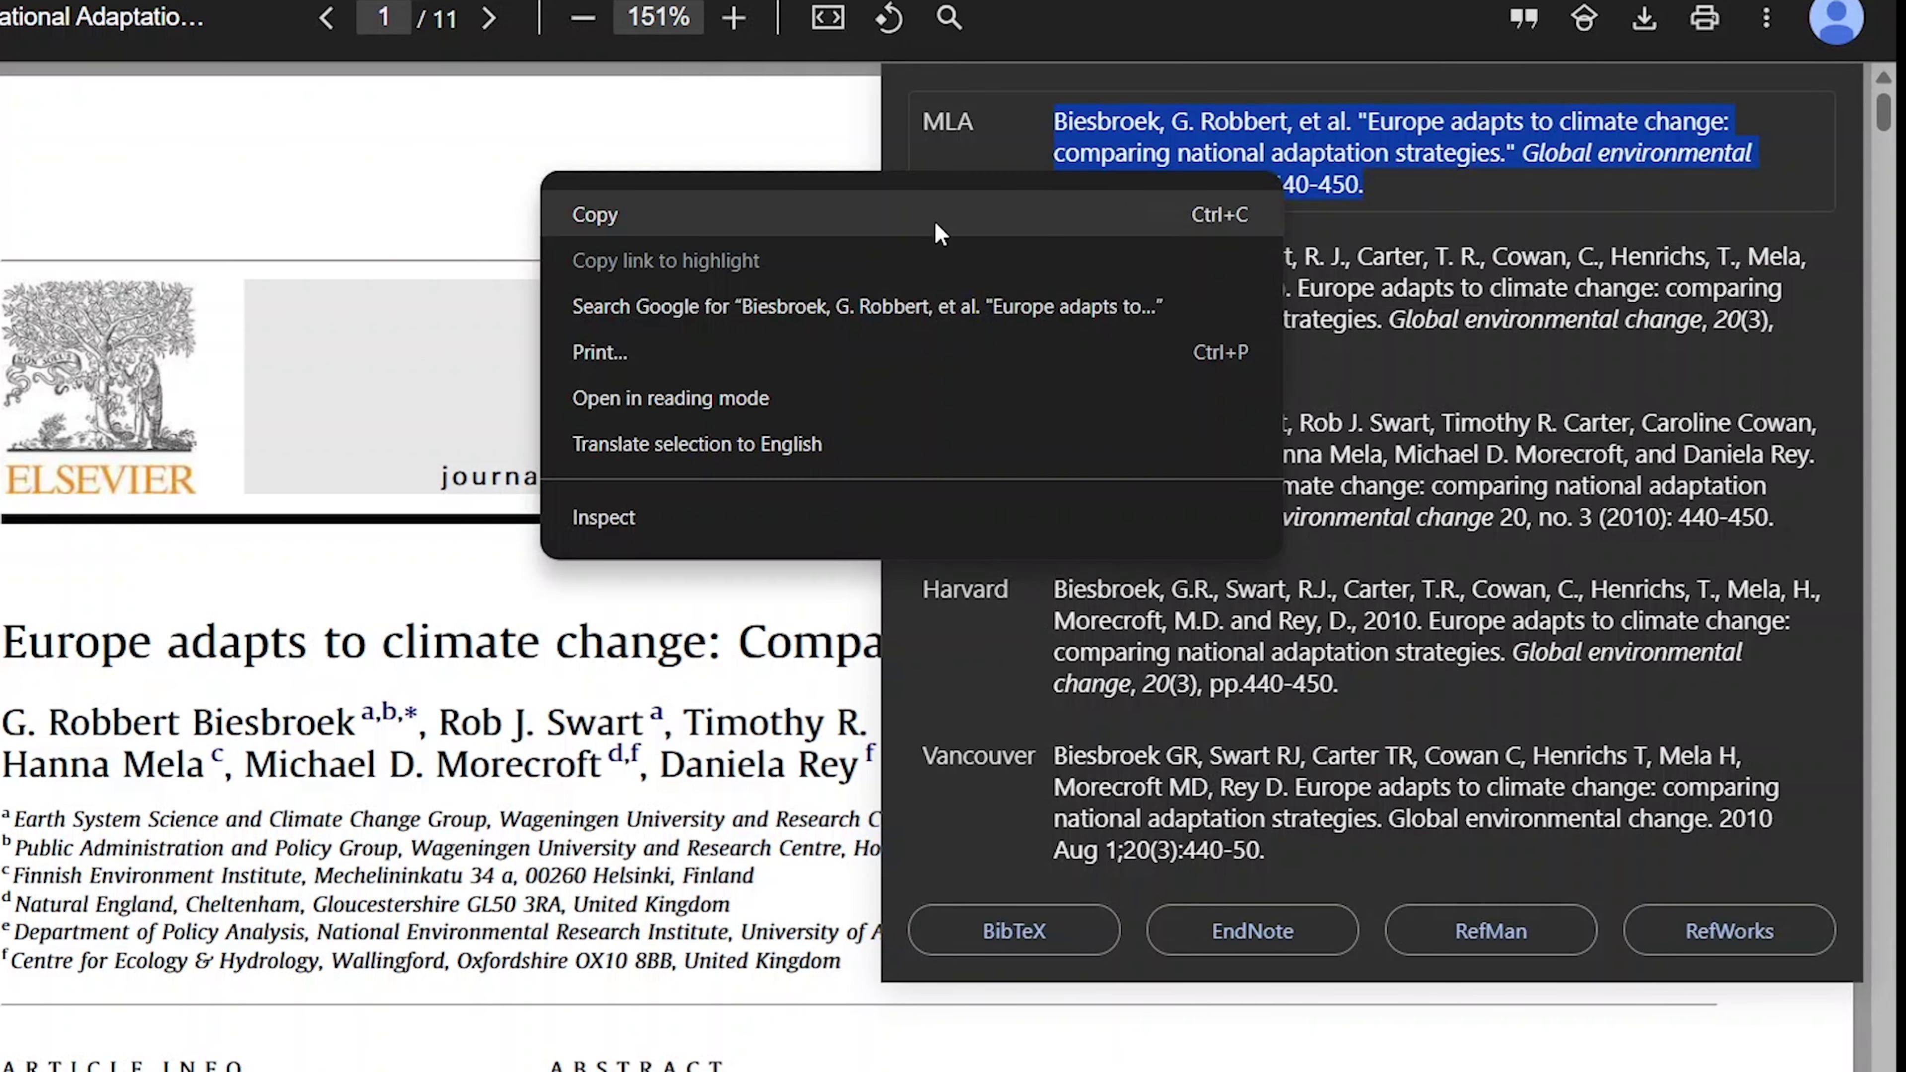
click(935, 221)
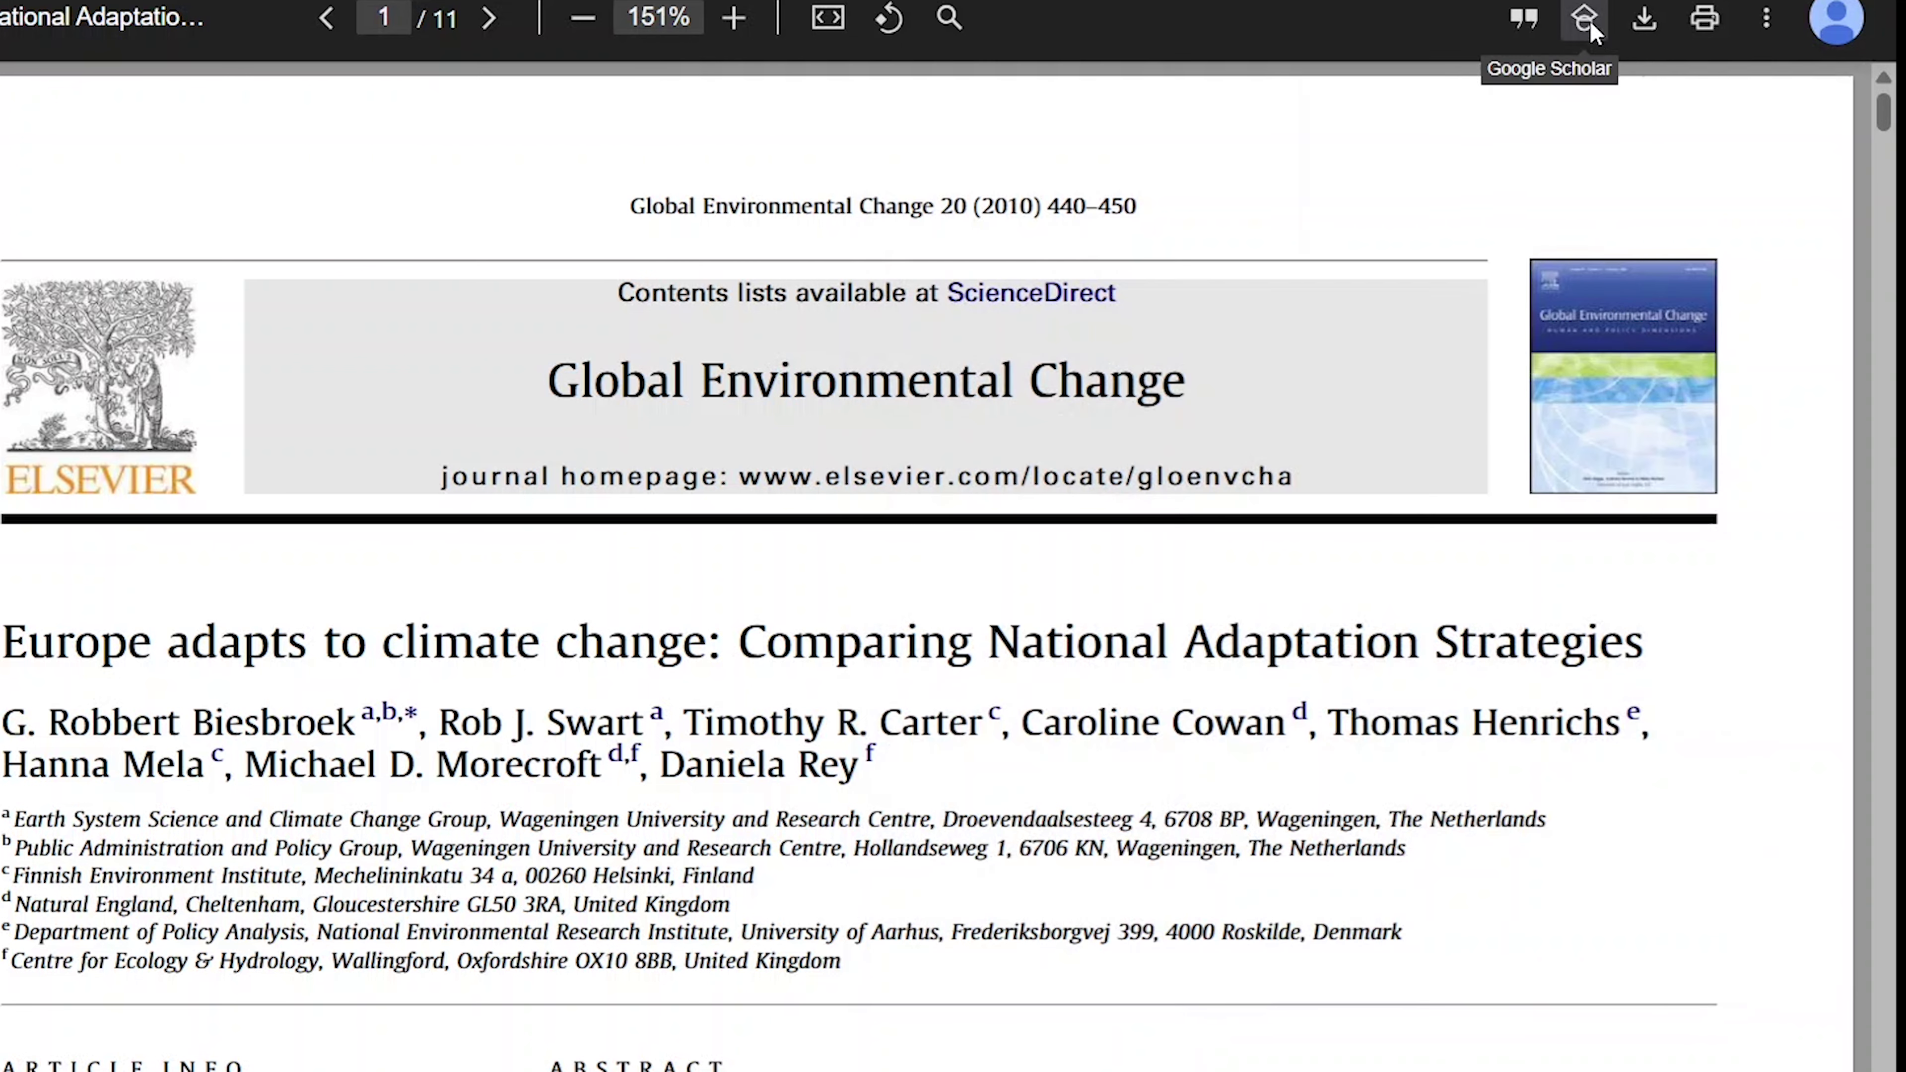
- Save the paper "Europe adapts to climate change" to the Google Scholar library
click(1584, 20)
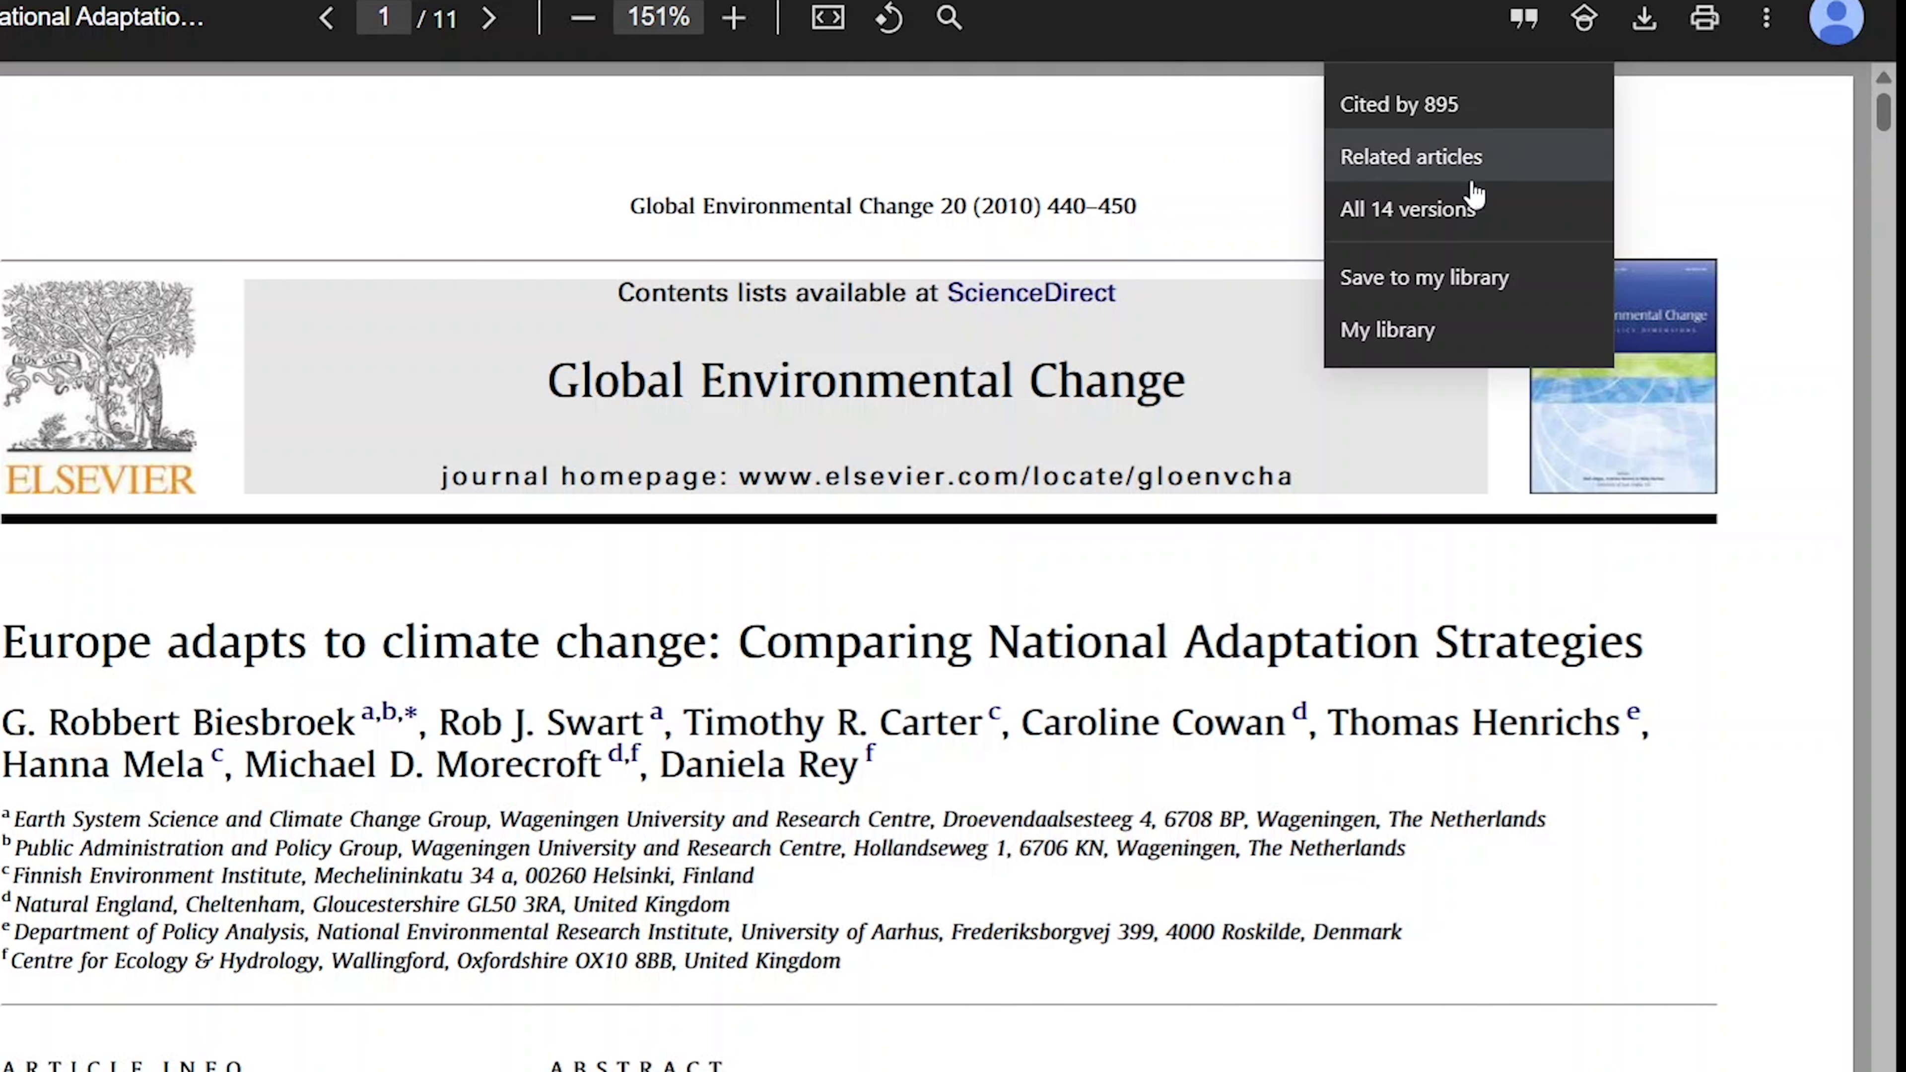
click(1493, 277)
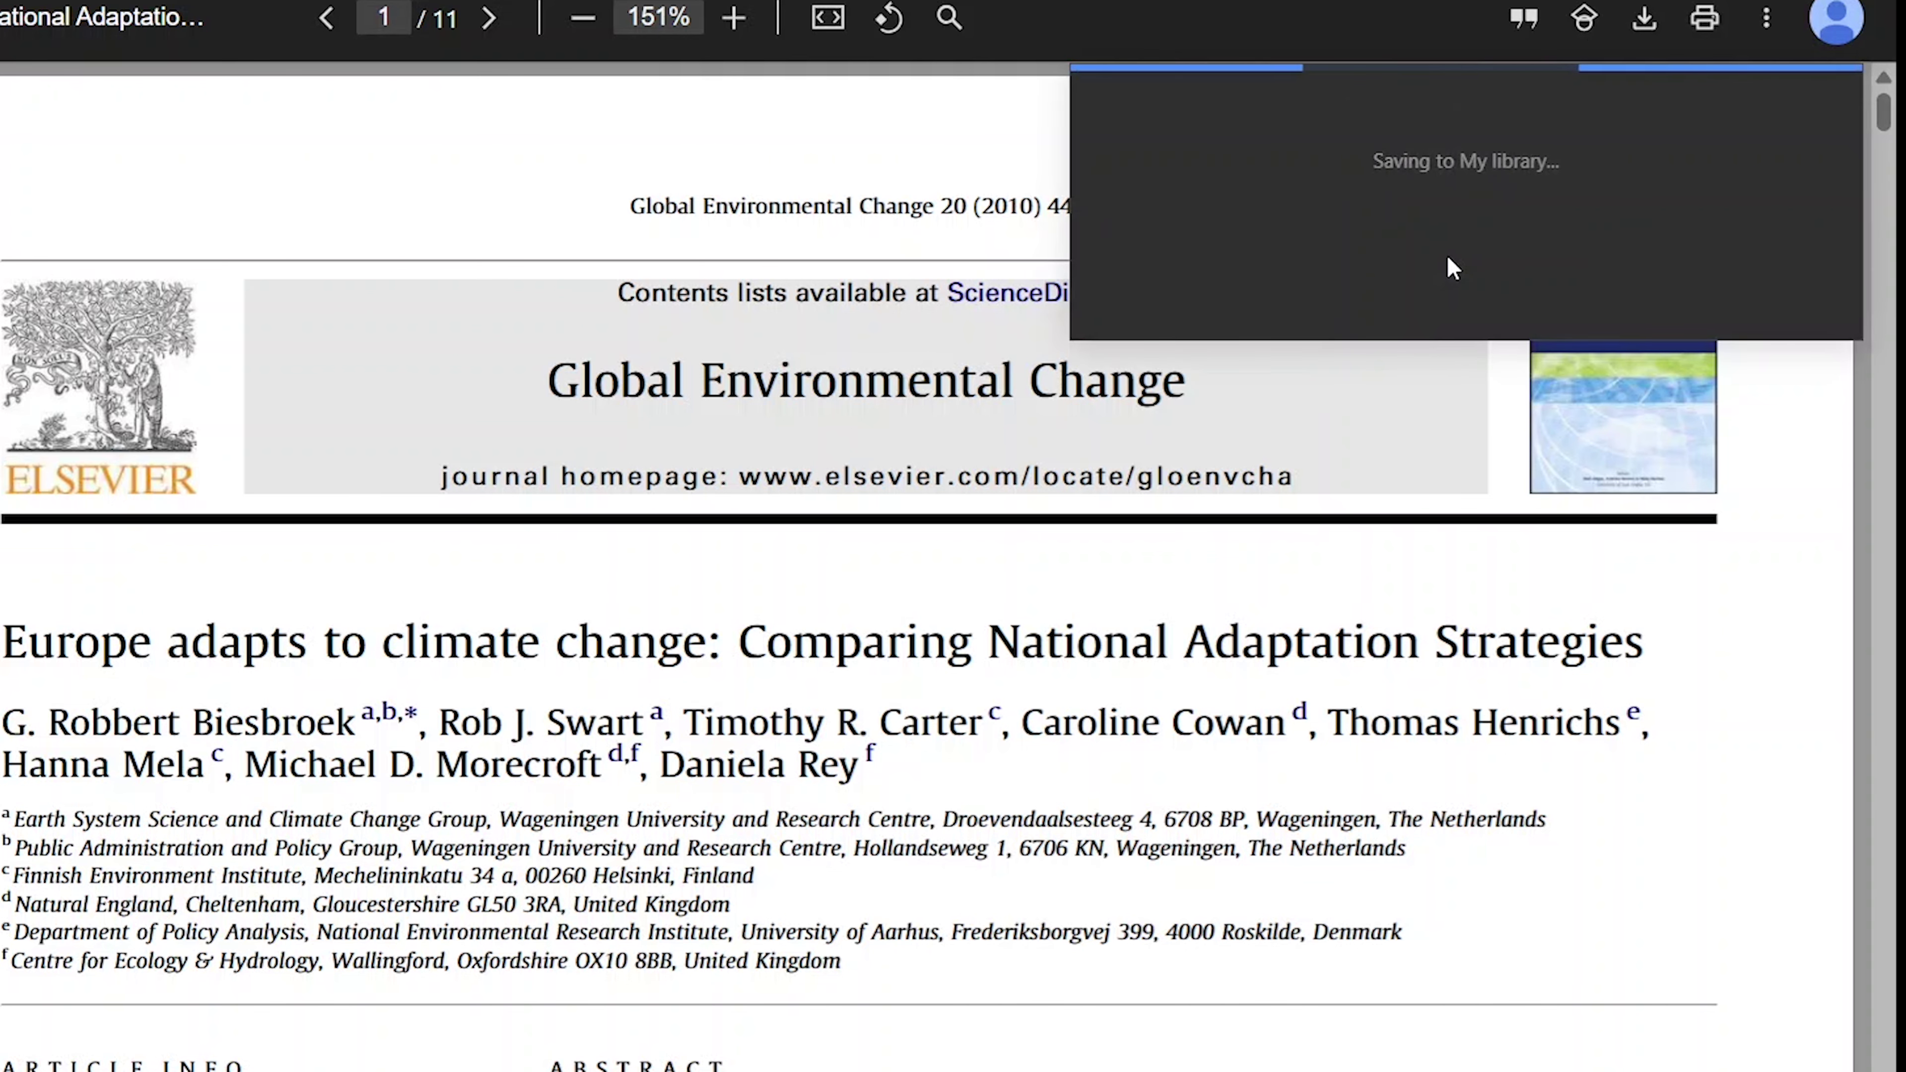
click(1152, 372)
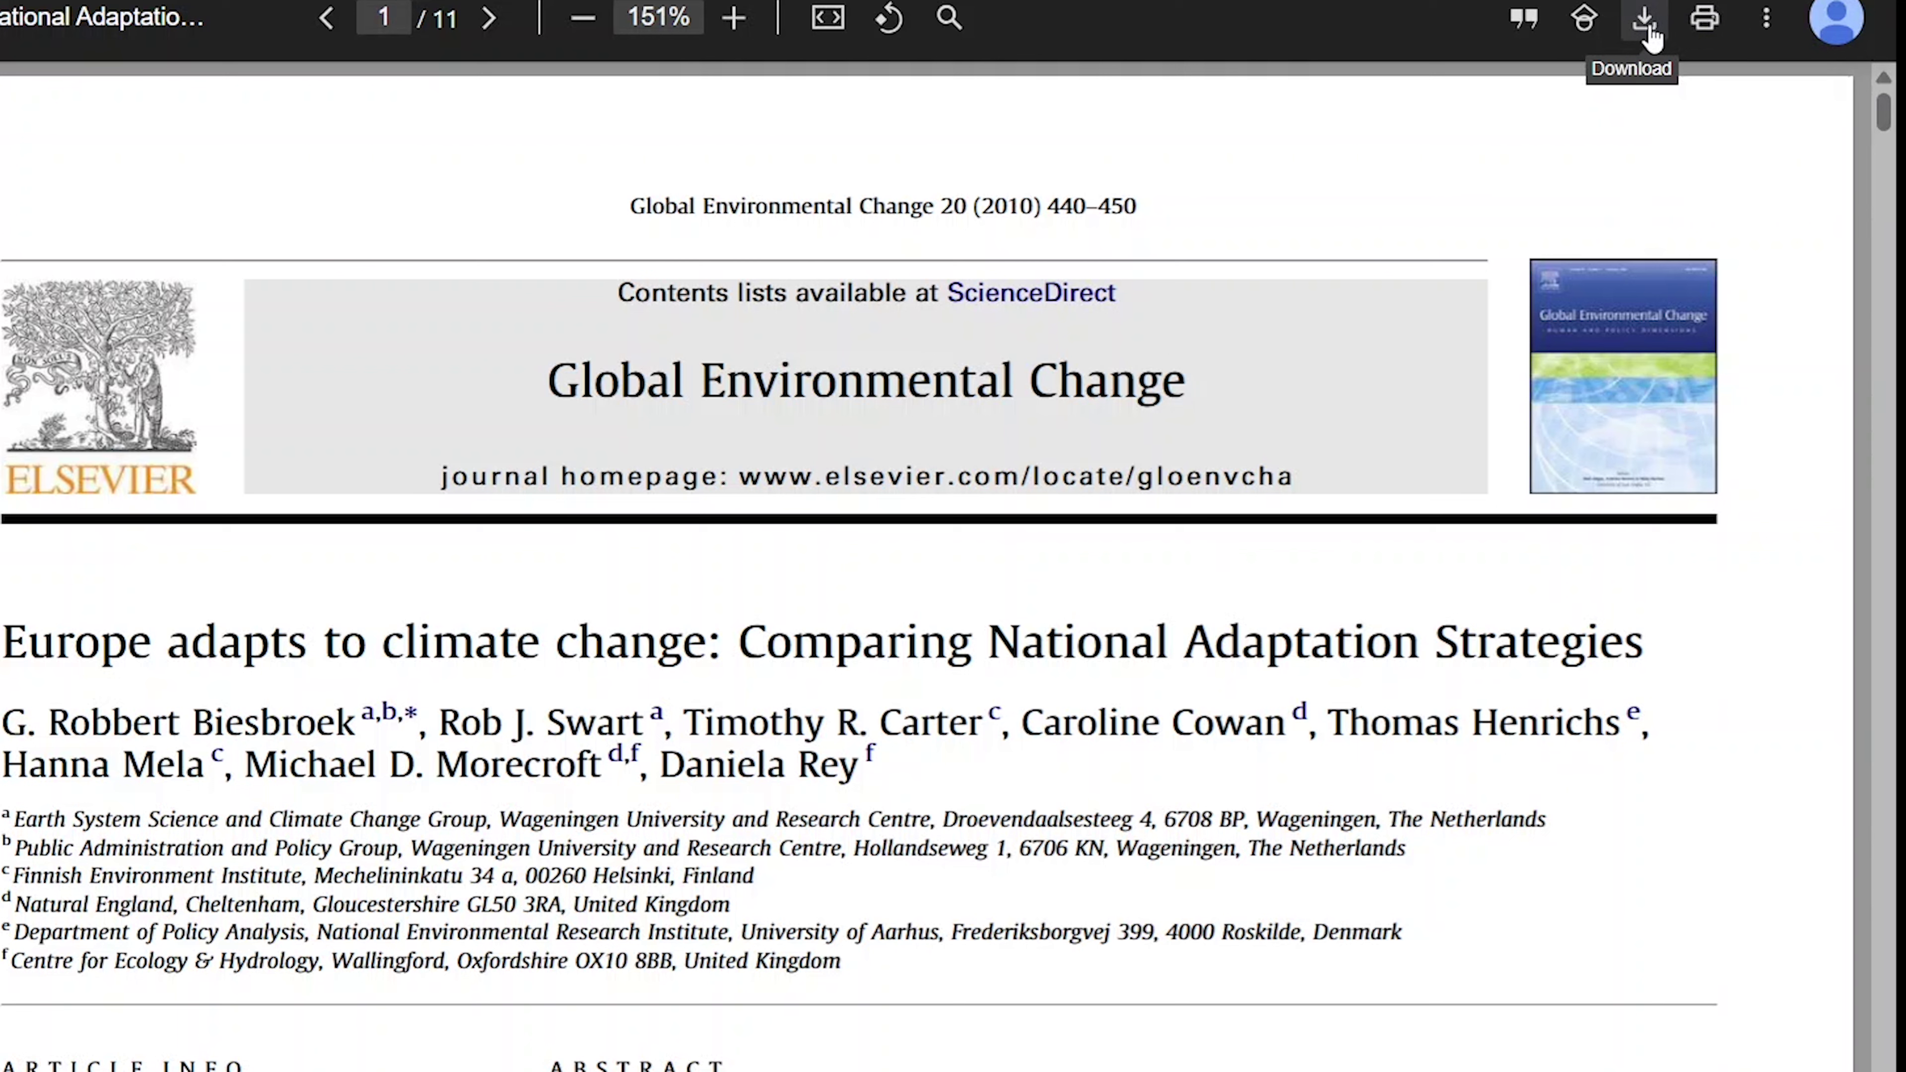
- Try the PDF reader in Light mode and set its appearance back to Dark mode
click(1764, 22)
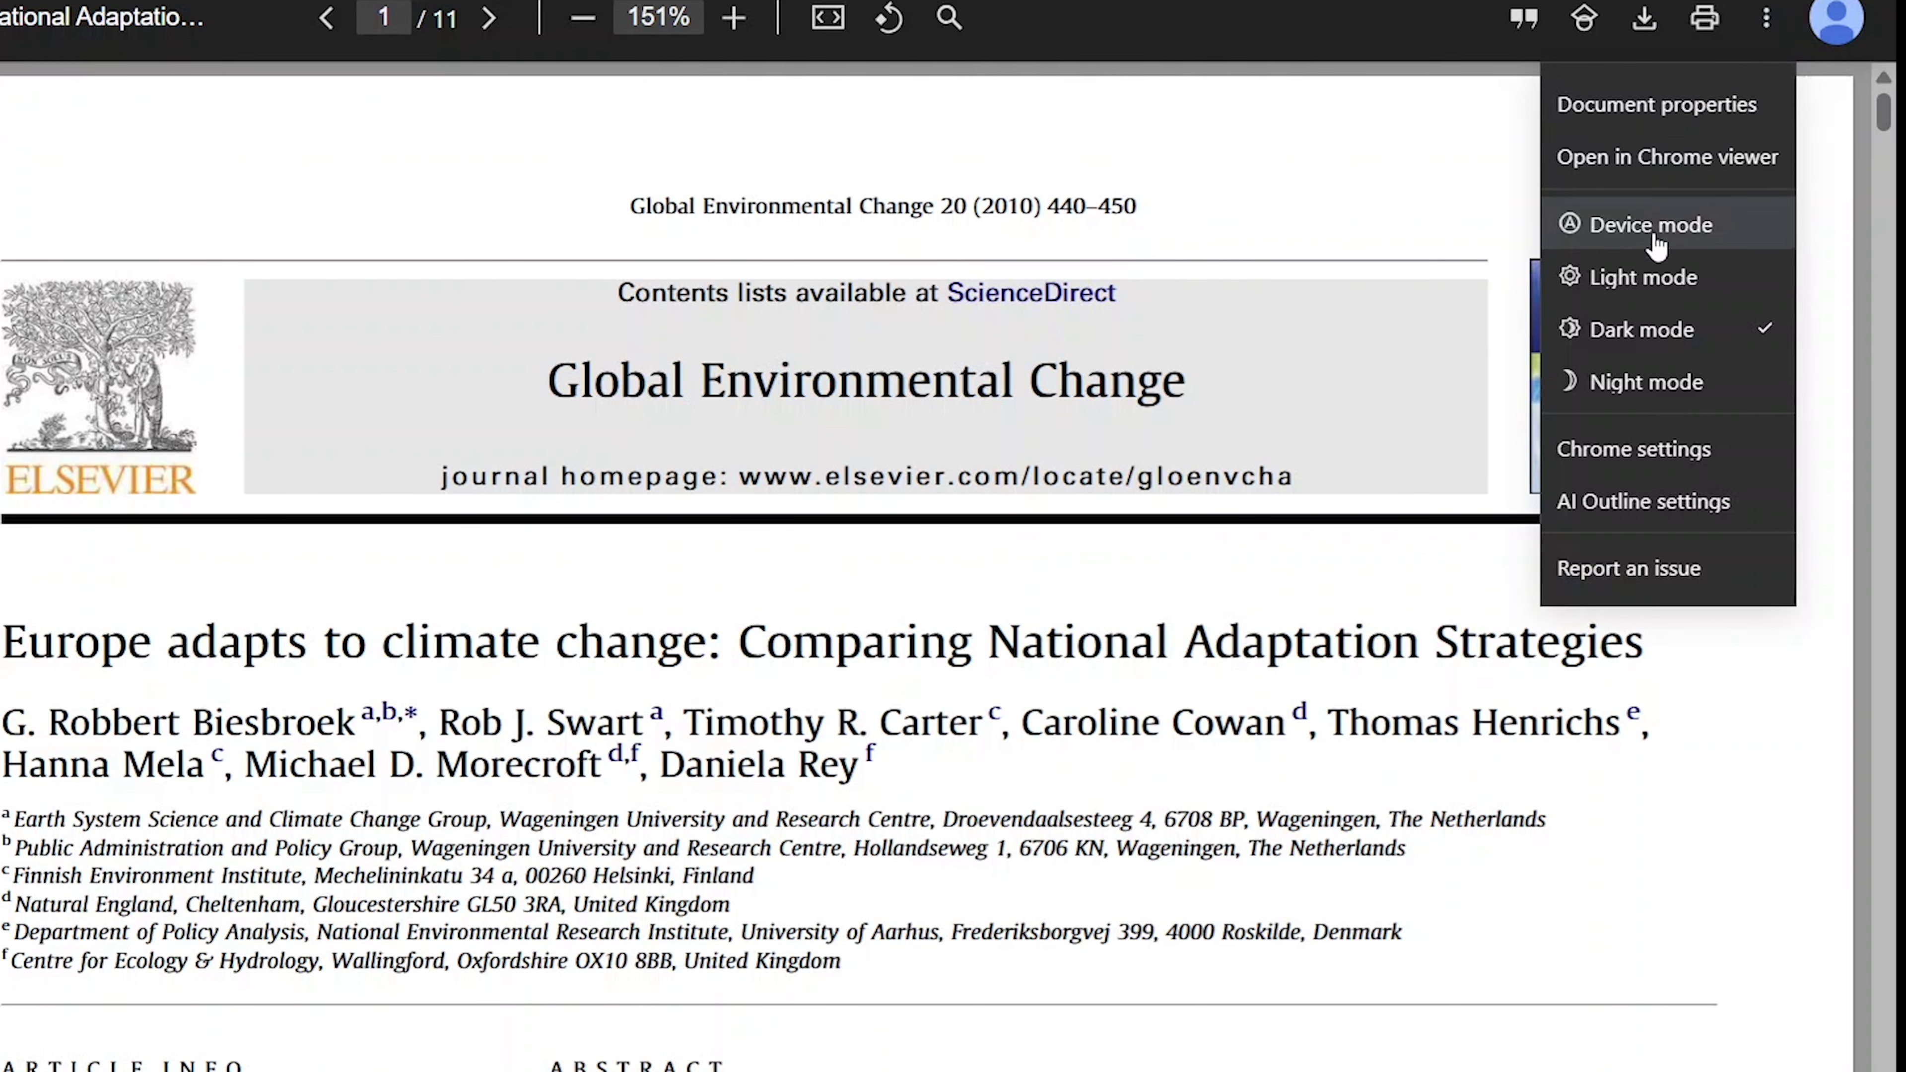
click(1660, 288)
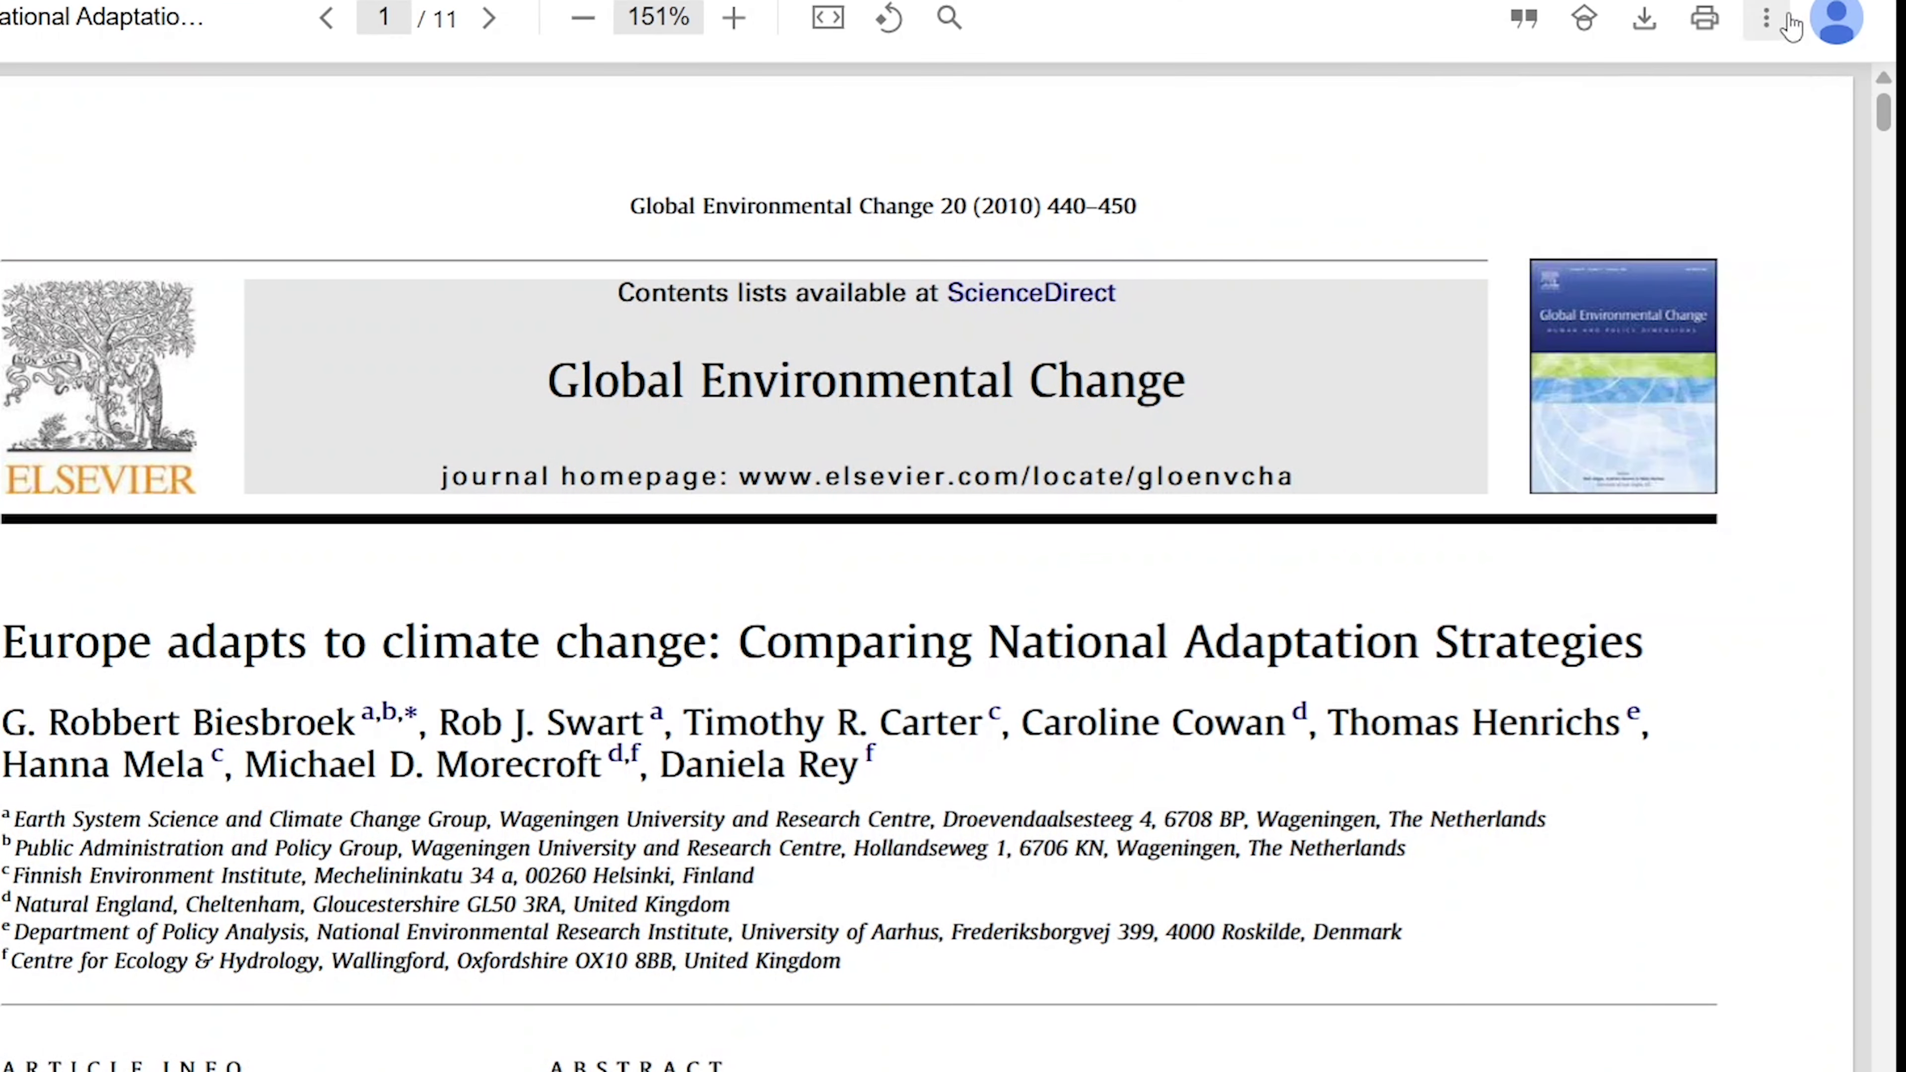
click(1766, 18)
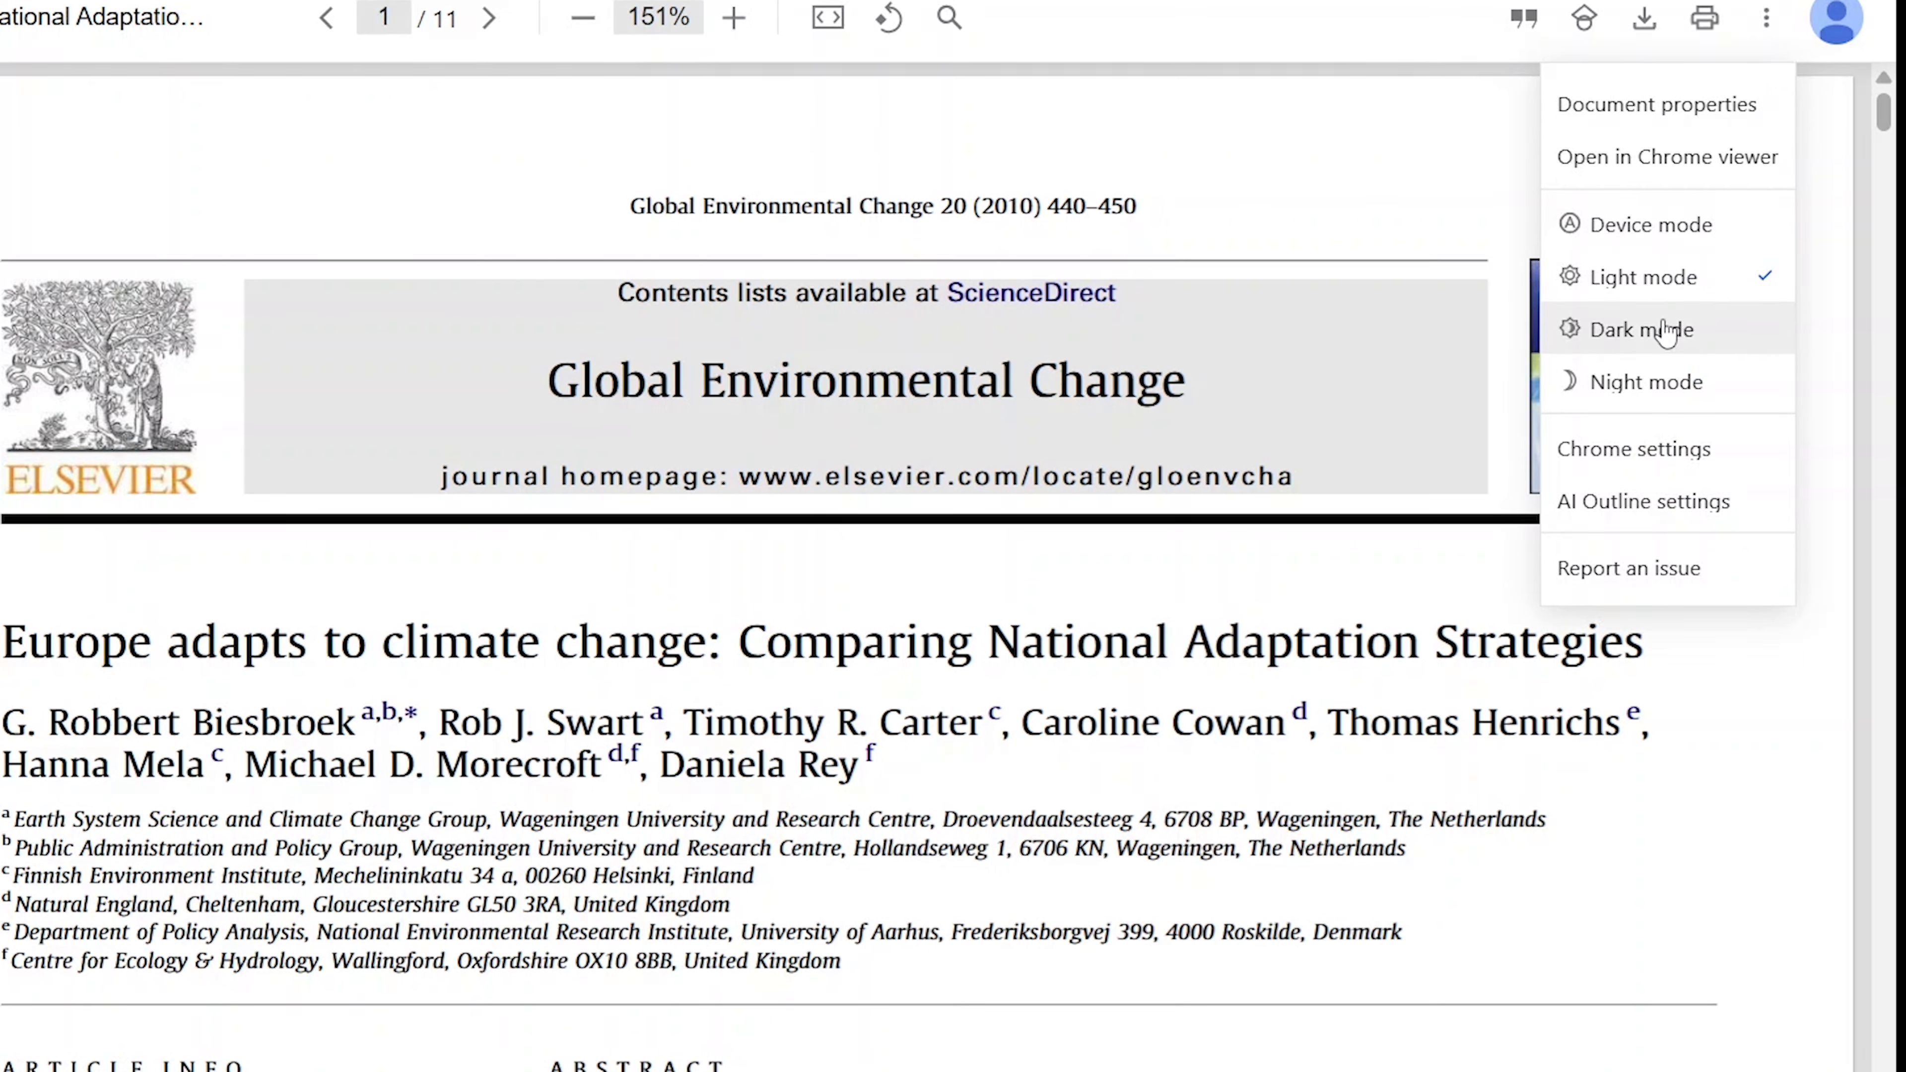
click(1664, 330)
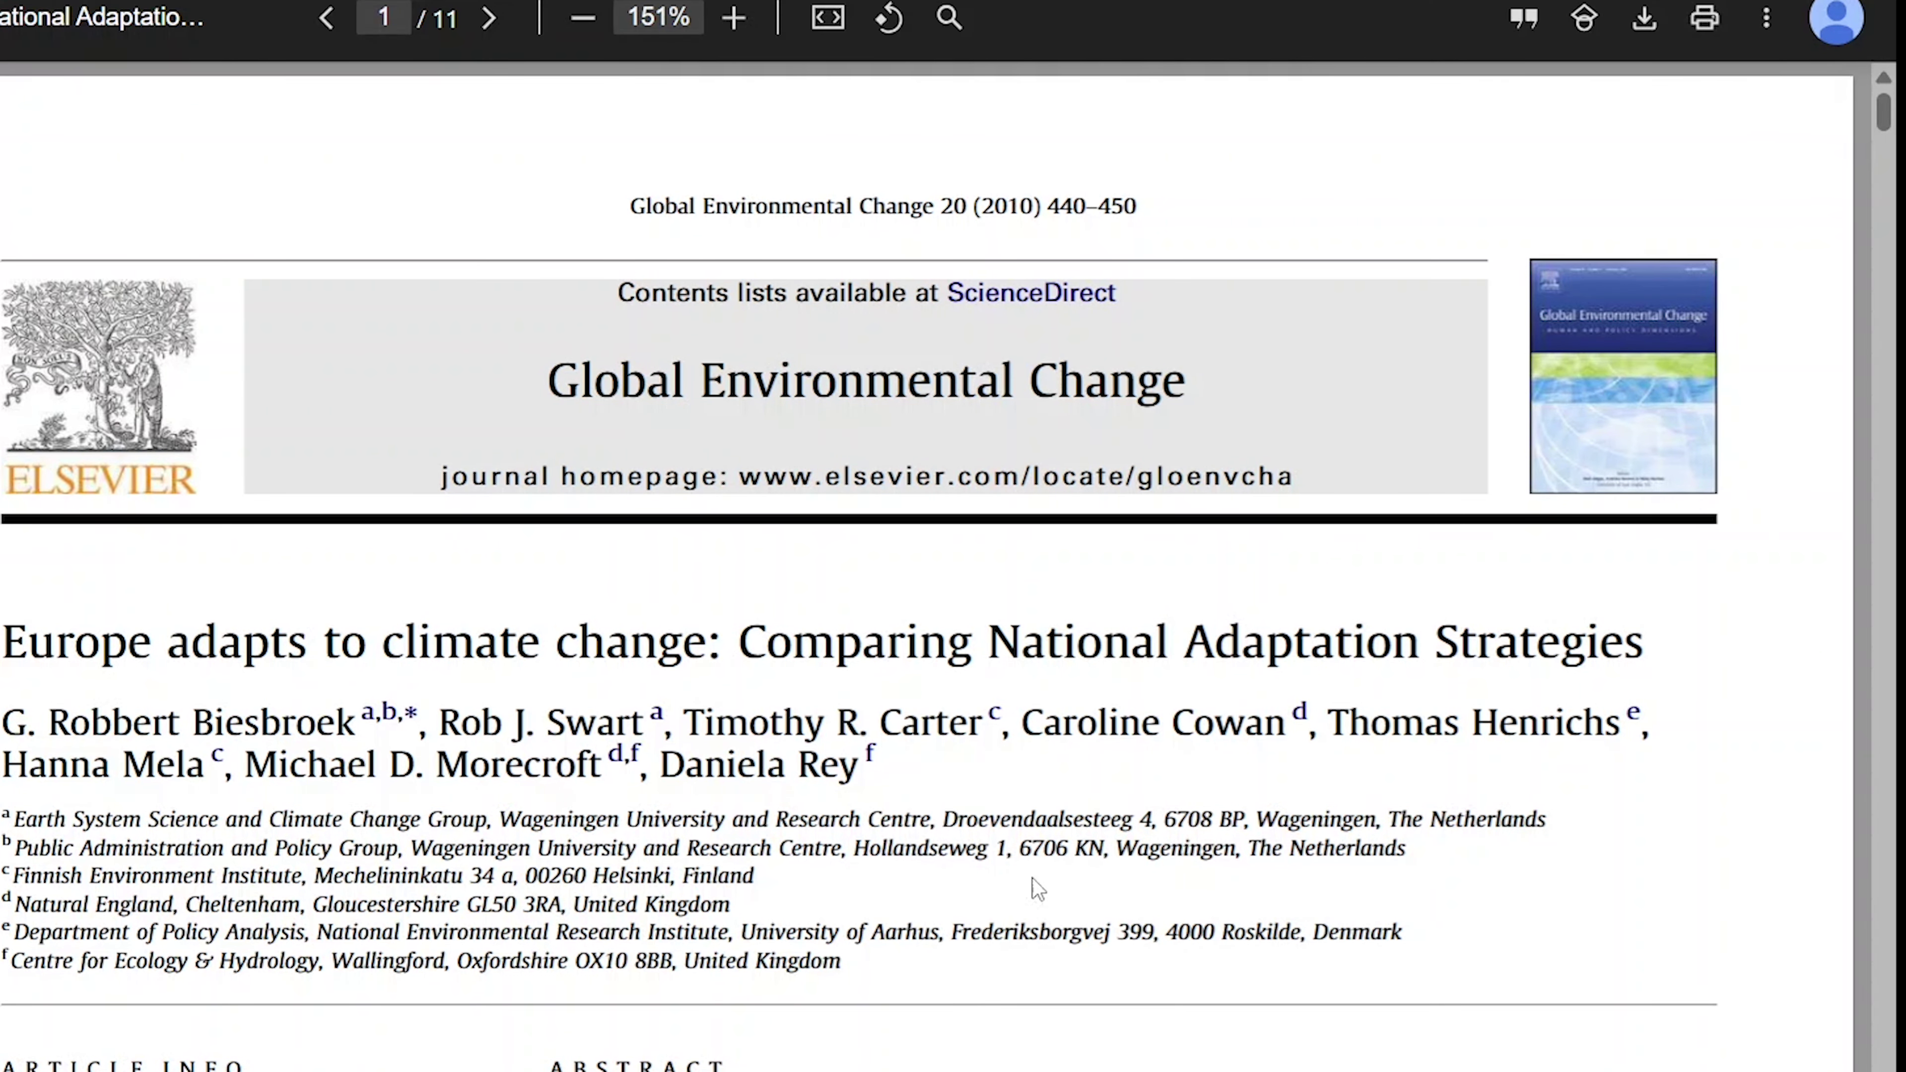
- Open the details of the Google Scholar PDF Reader extension in Chrome's extension management
click(1853, 3)
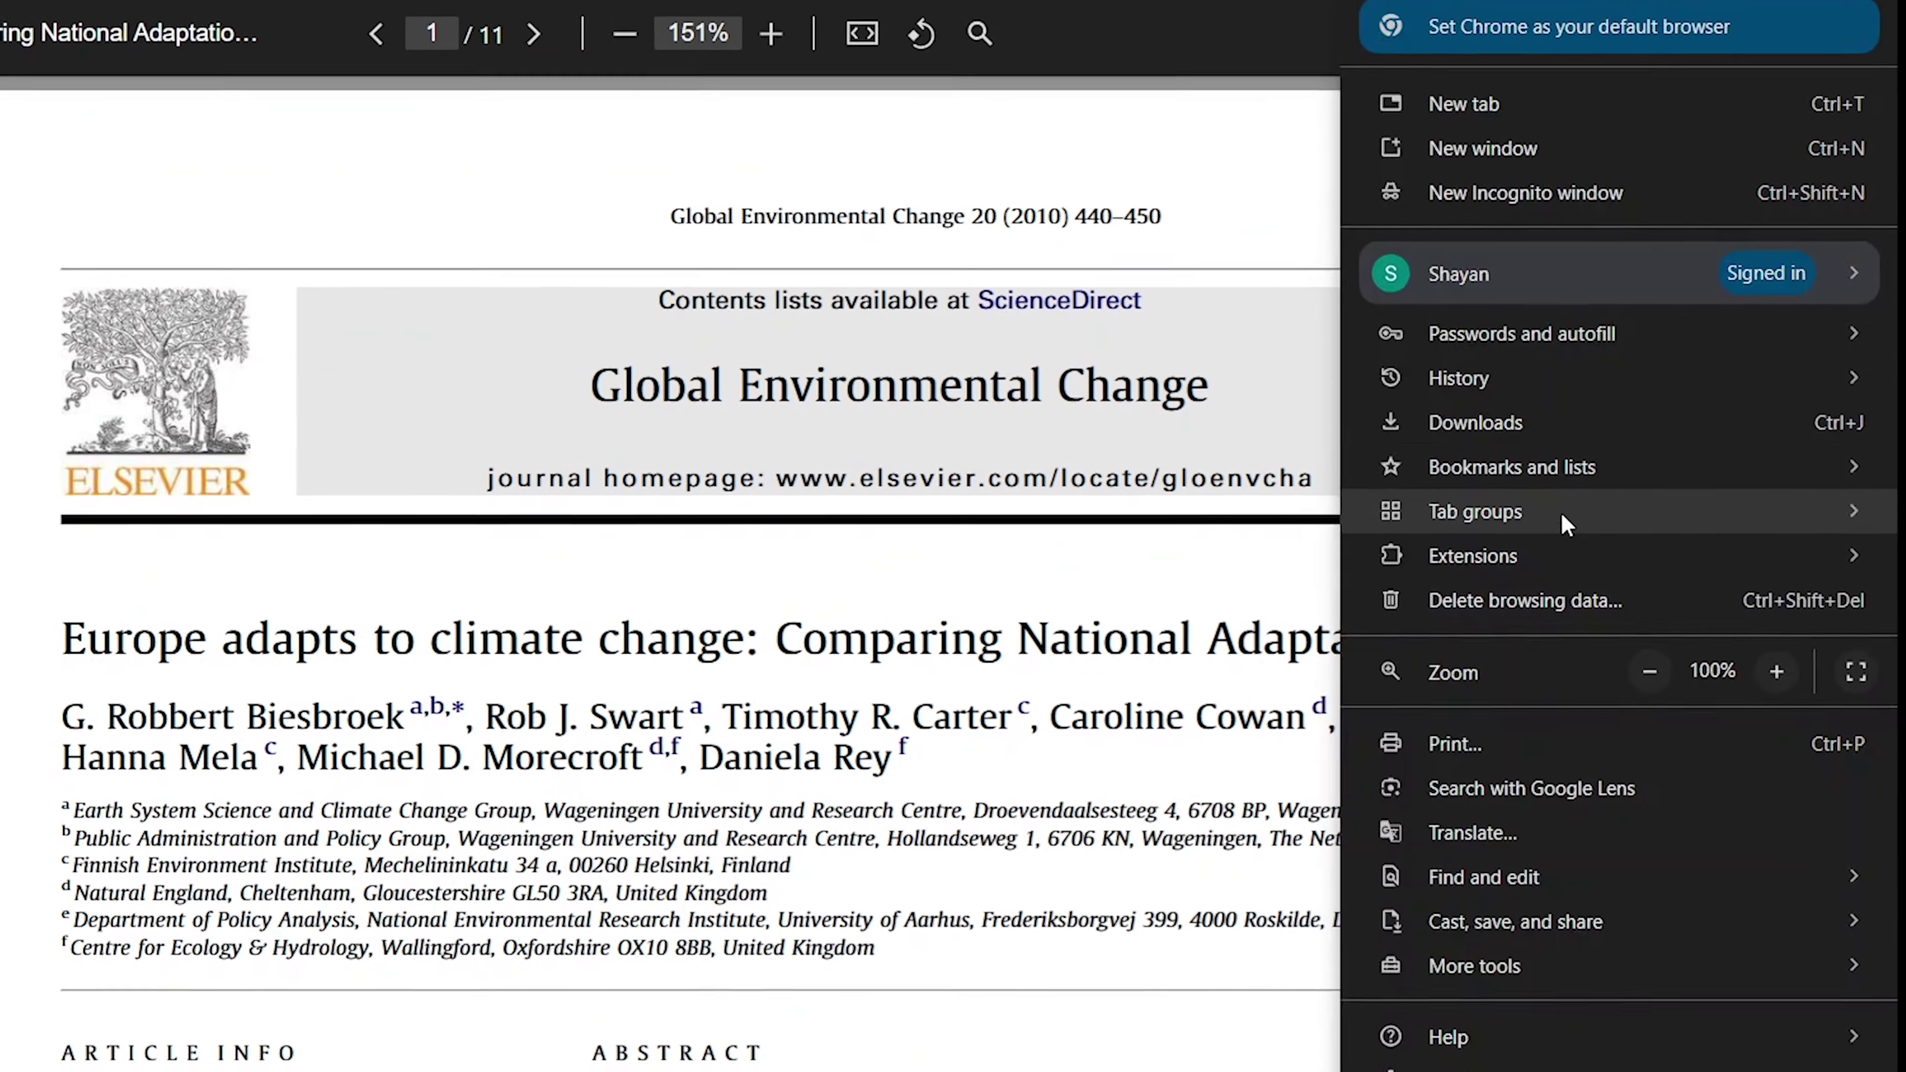
mouse_move(1520, 549)
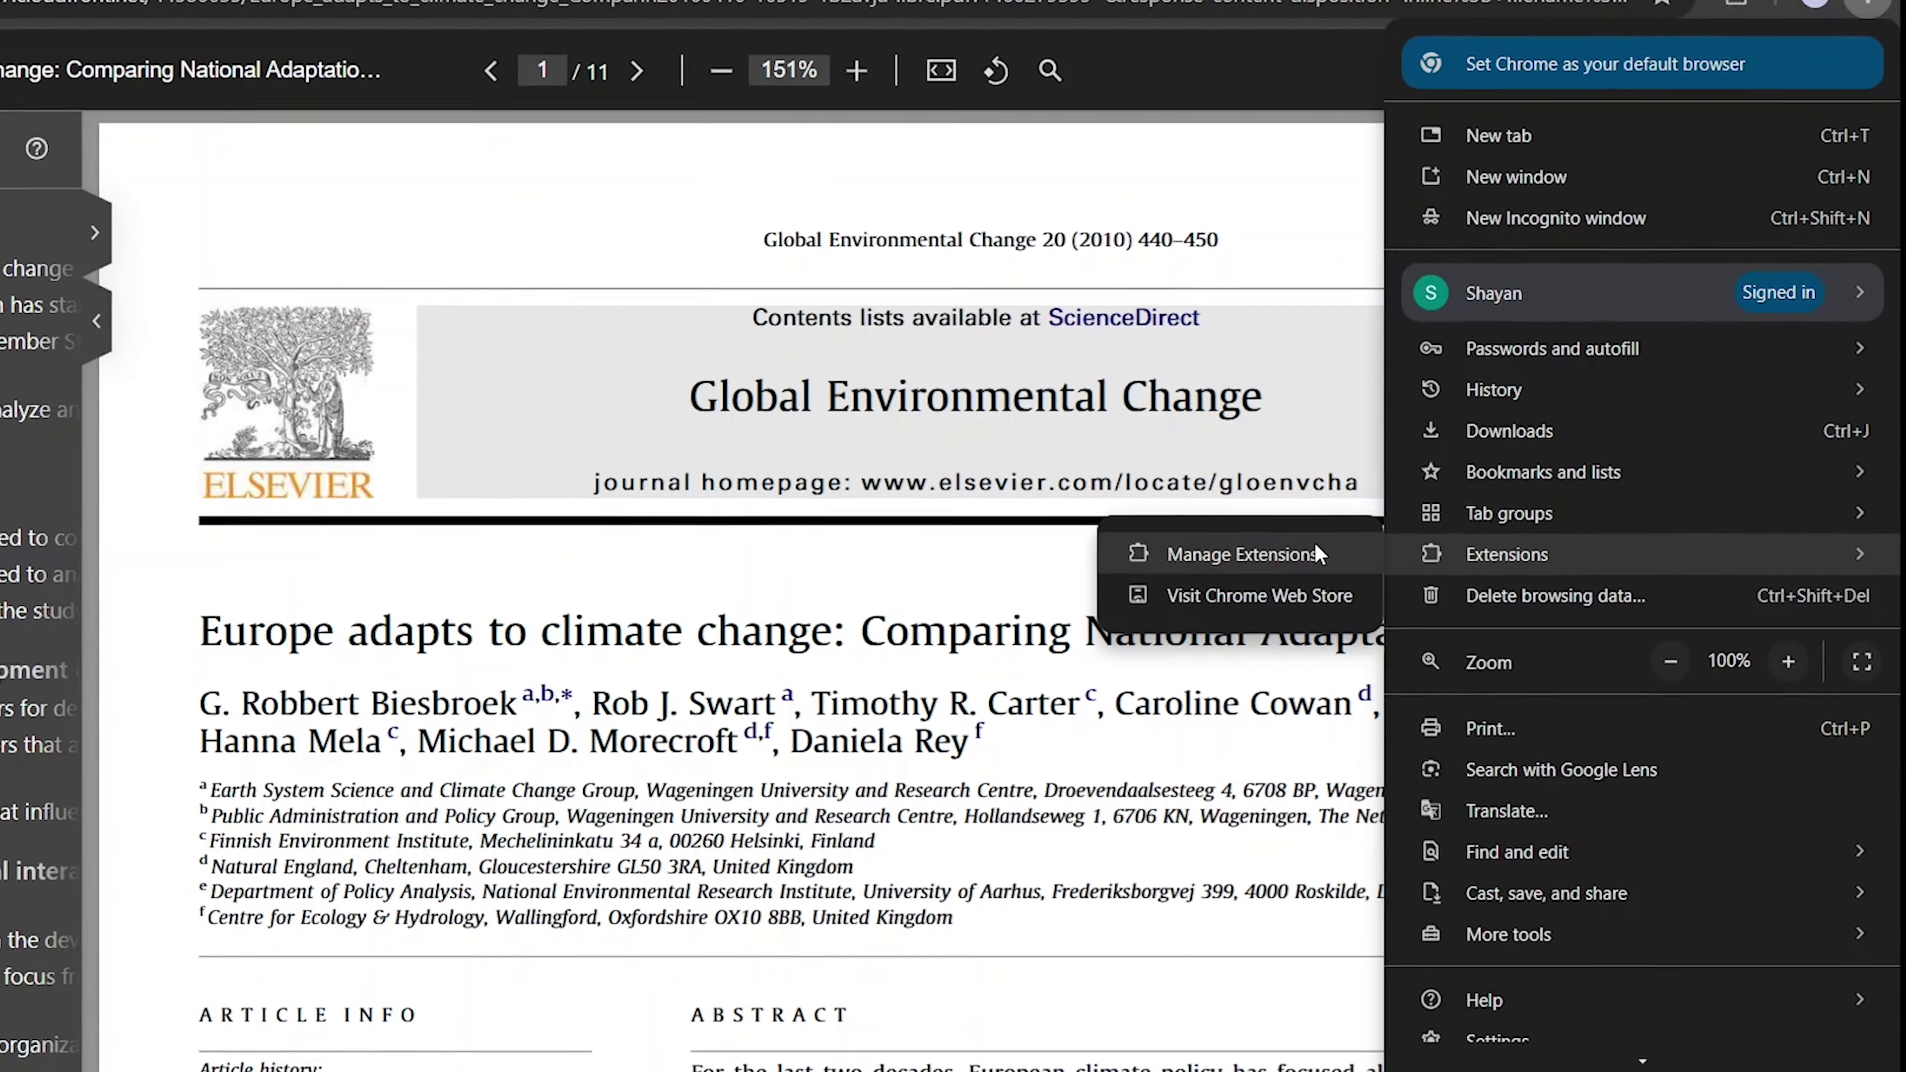
click(1227, 554)
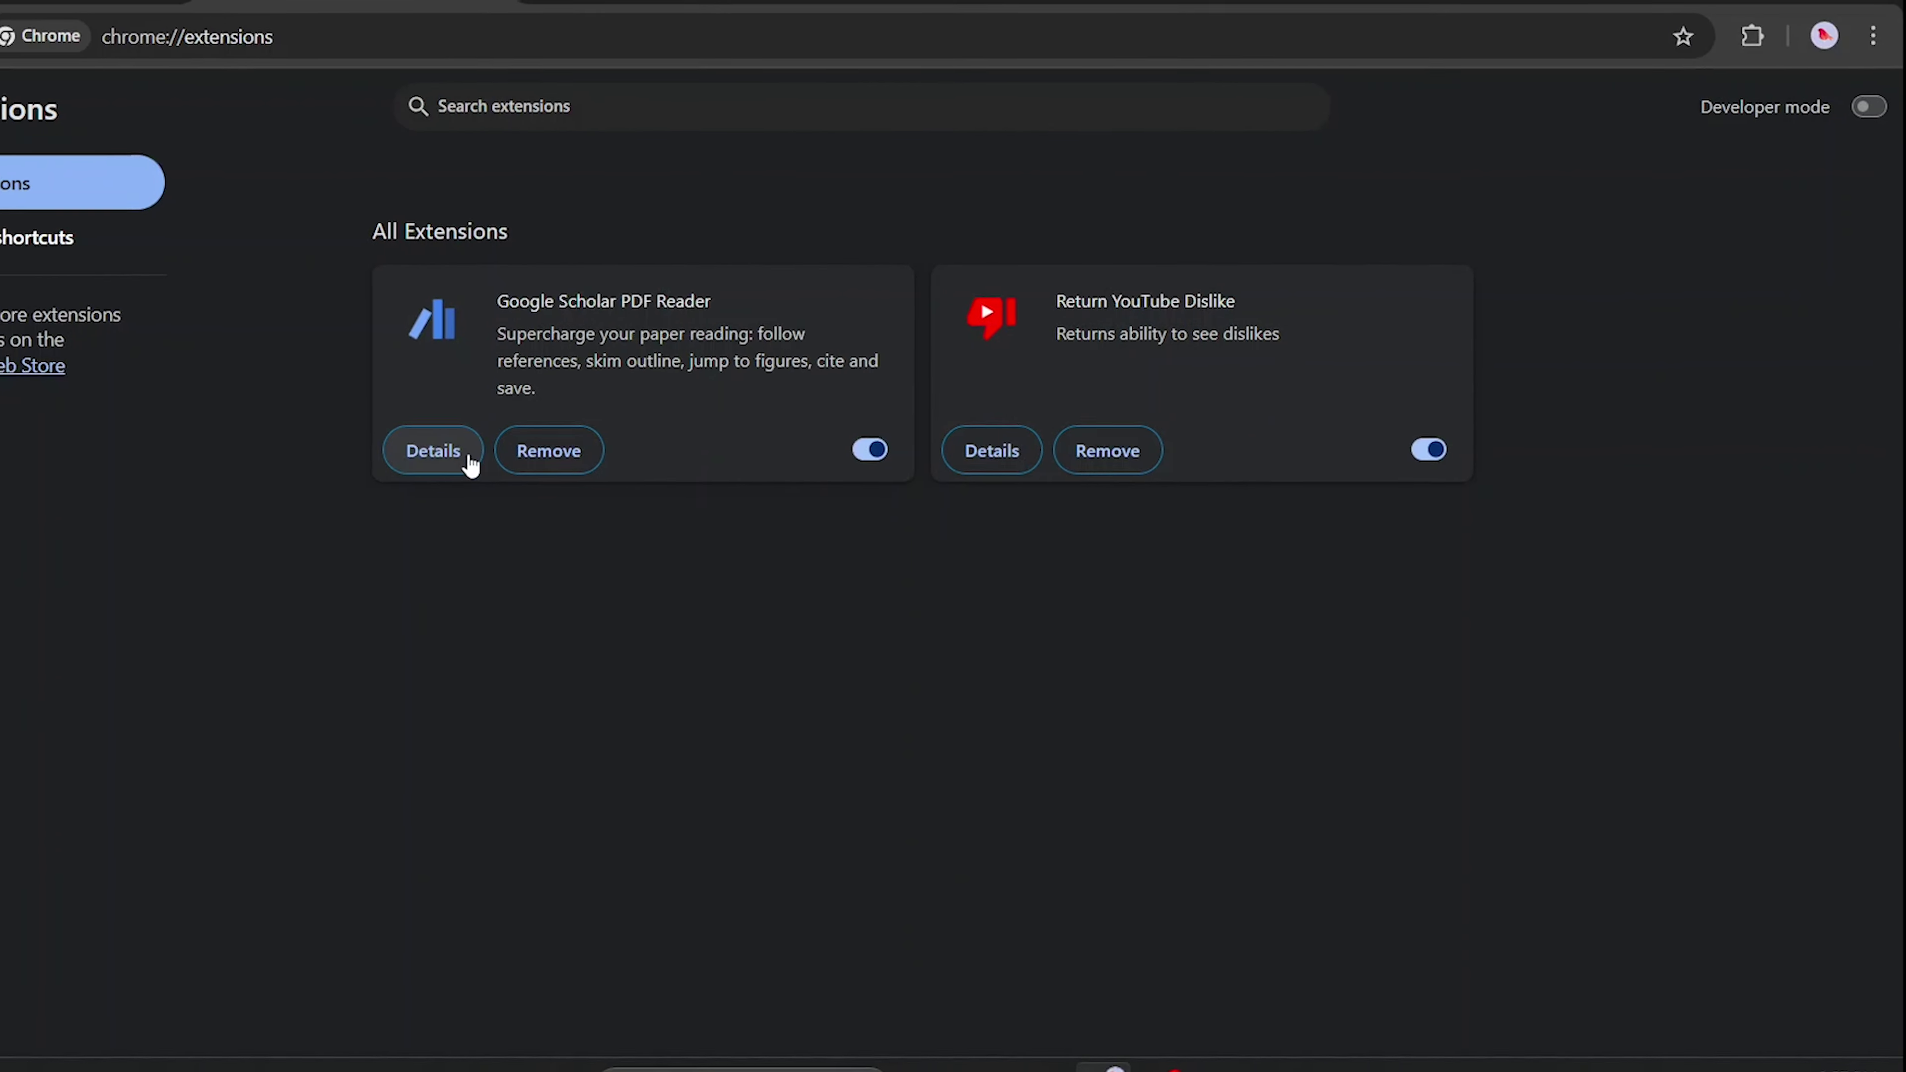
click(402, 448)
- Turn the extension's "Allow access to file URLs" permission off and back on
scroll(869, 597, down, 3)
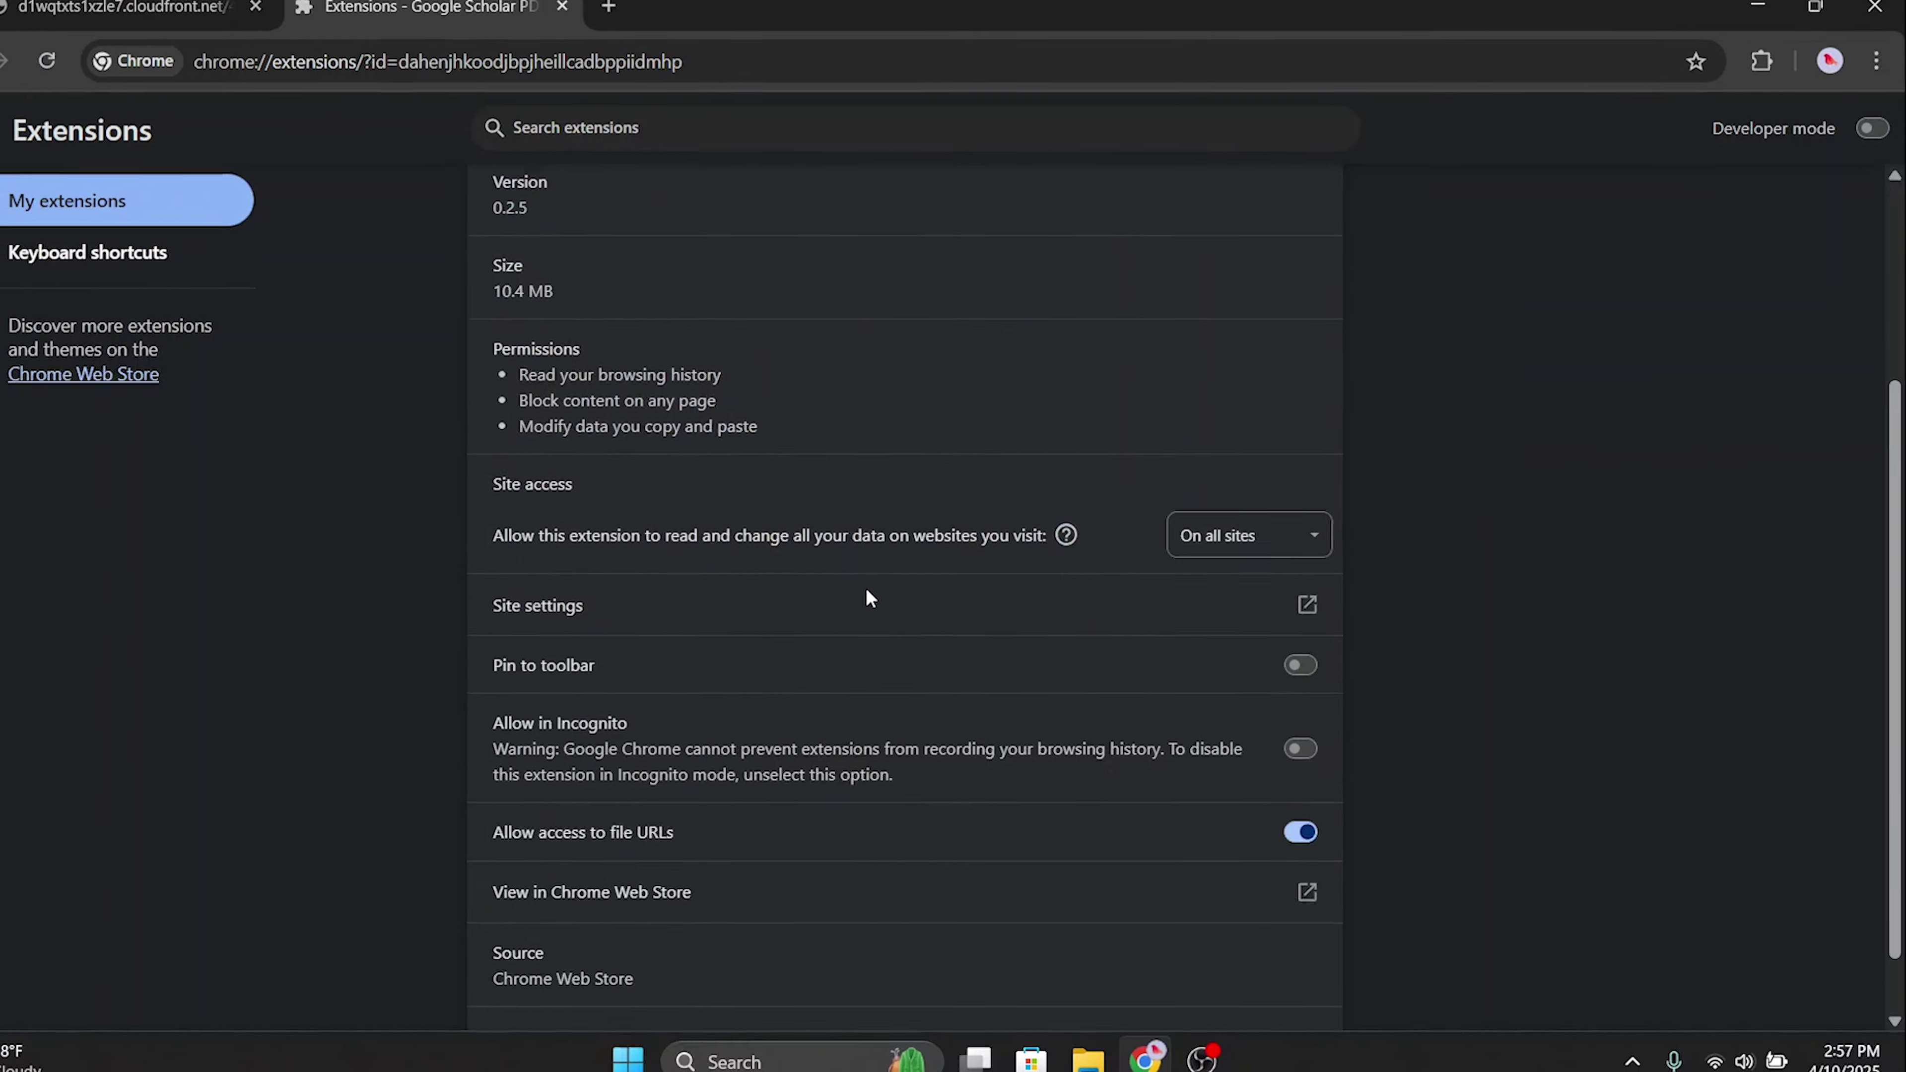
scroll(867, 591, down, 2)
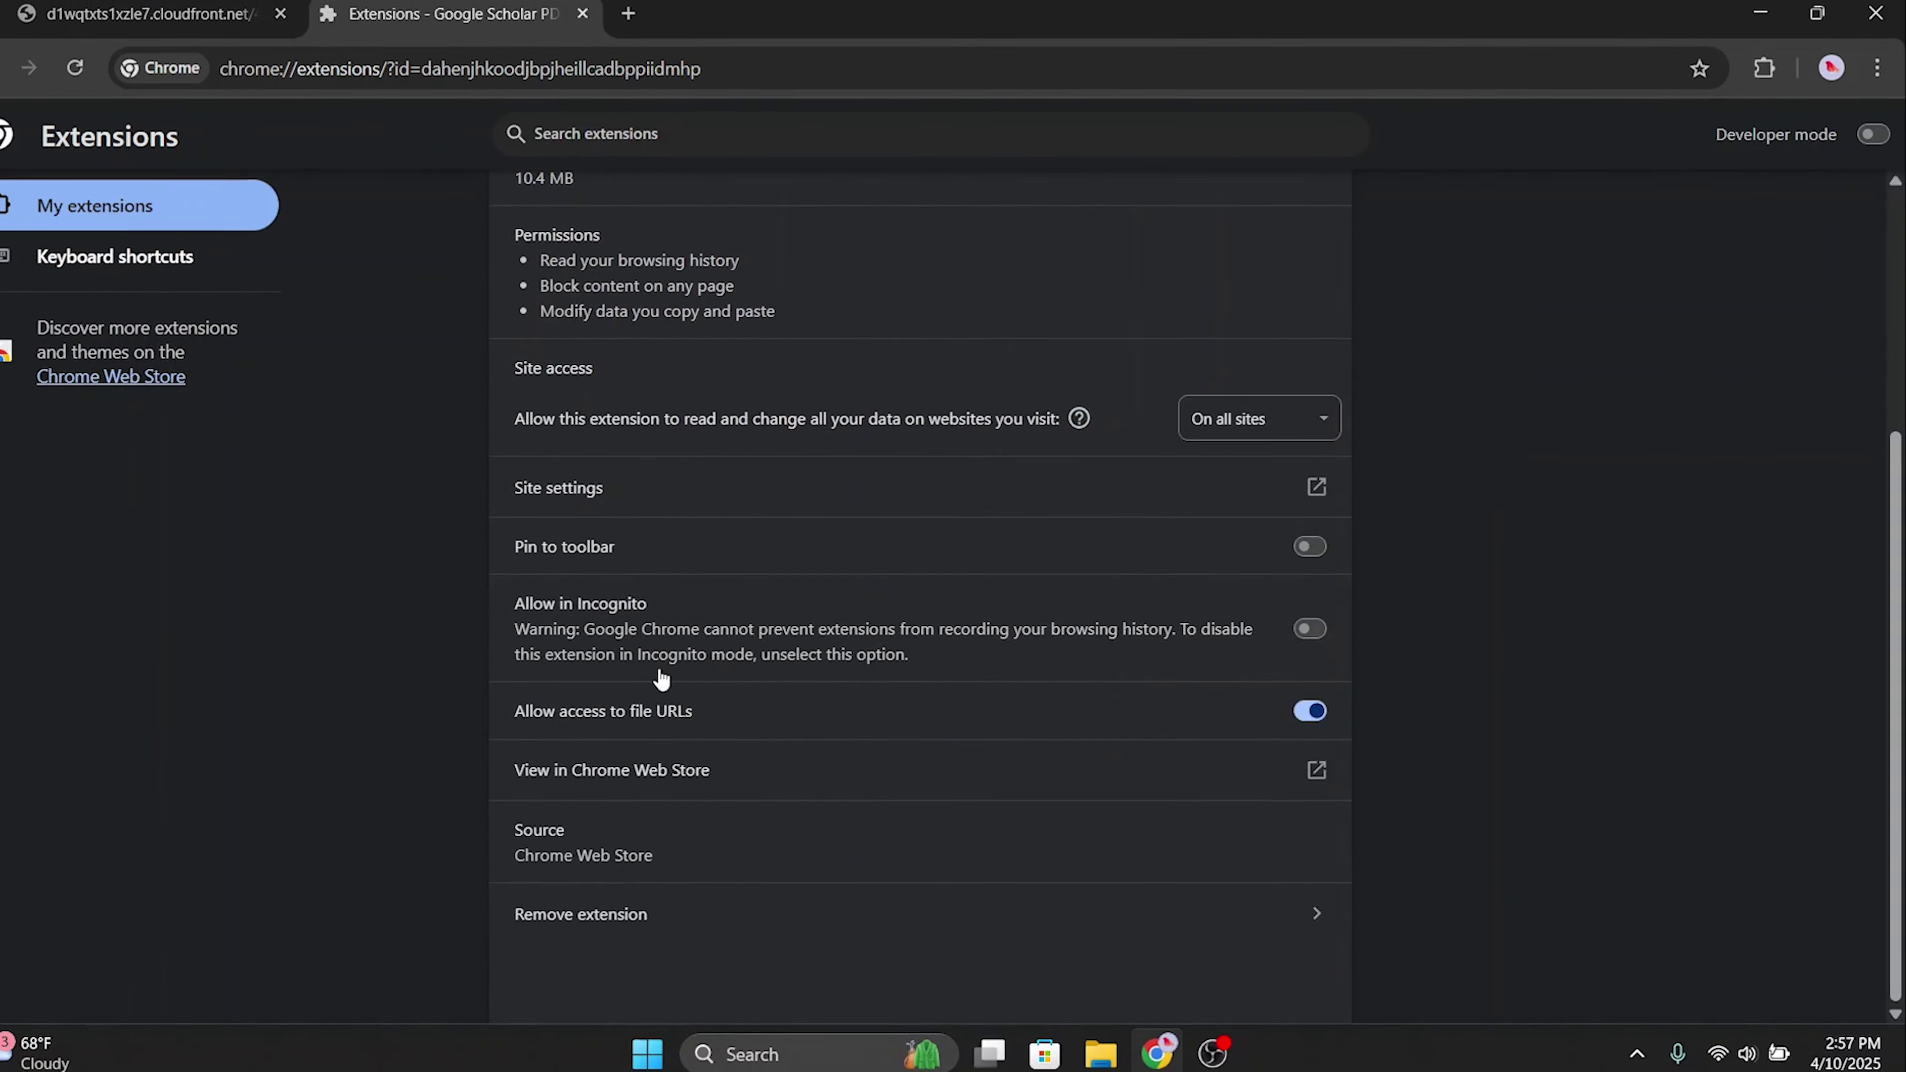
click(1298, 725)
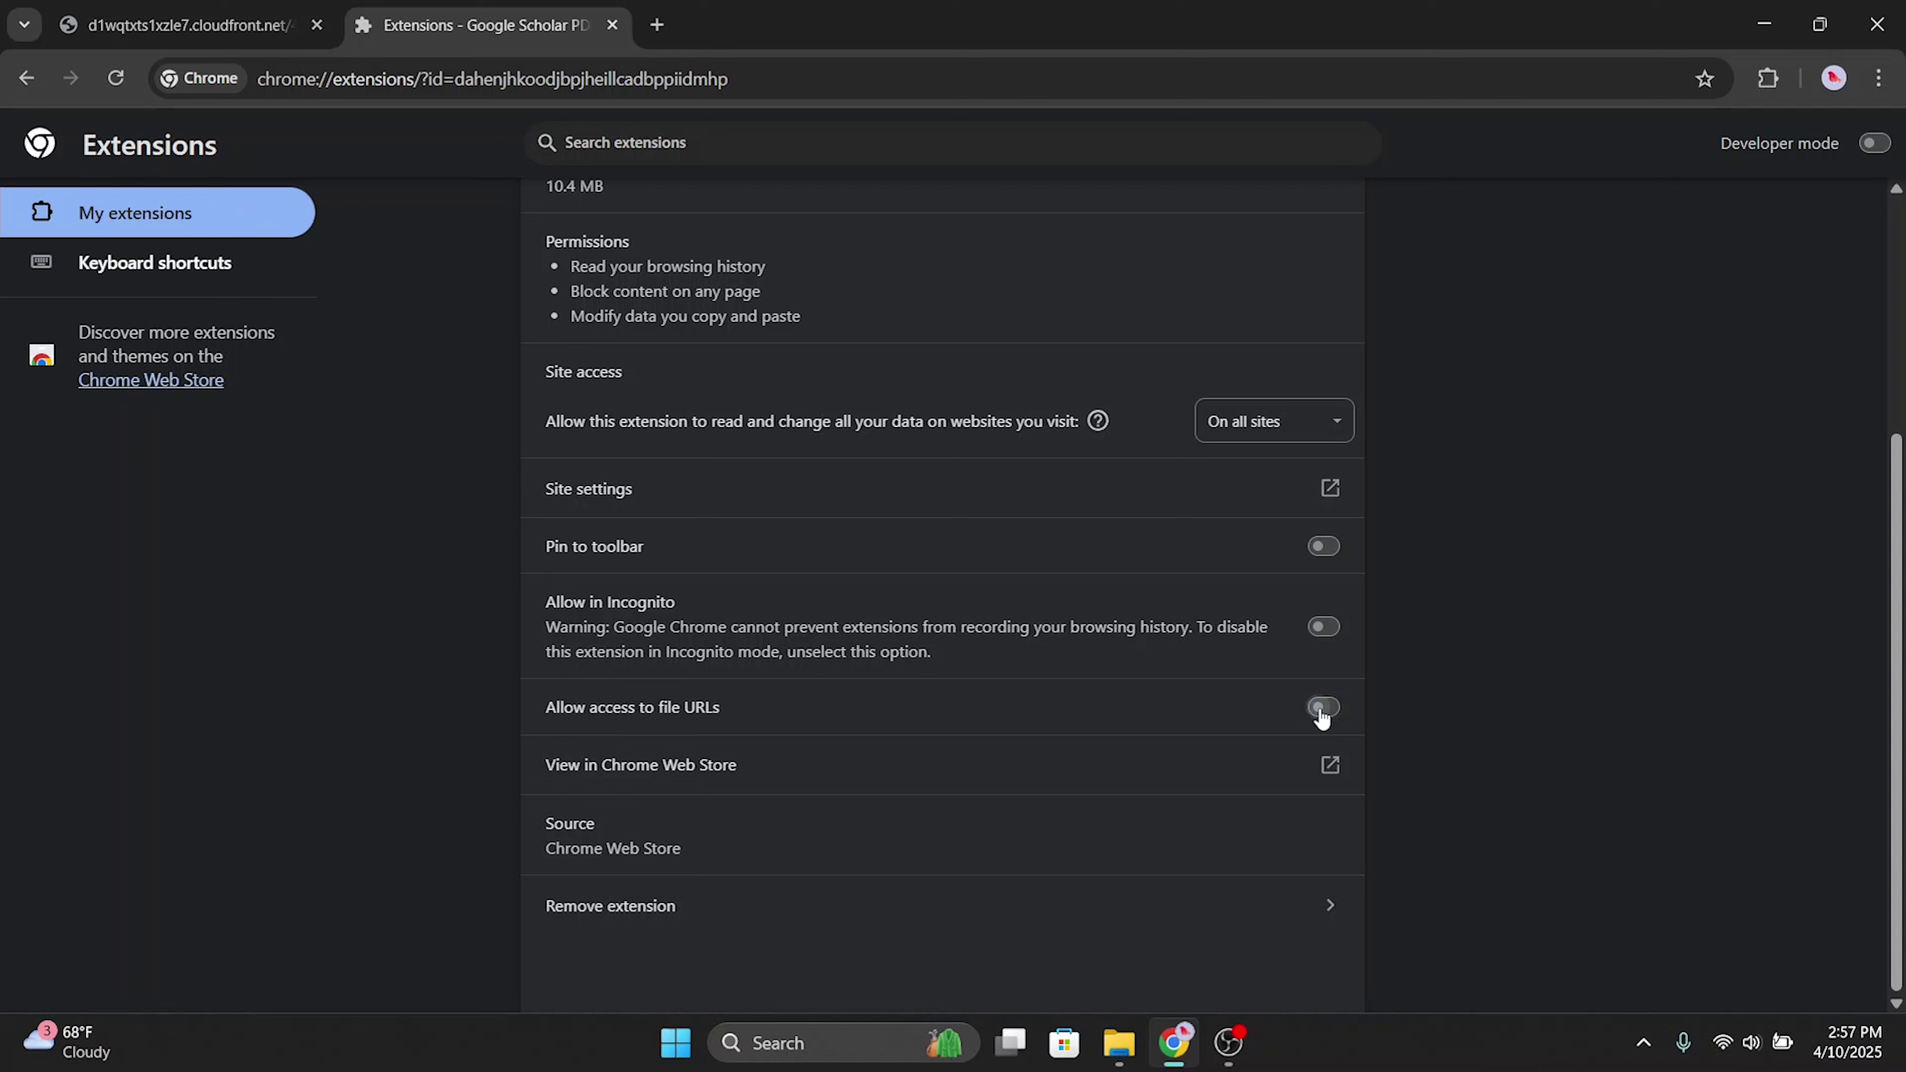
click(1326, 717)
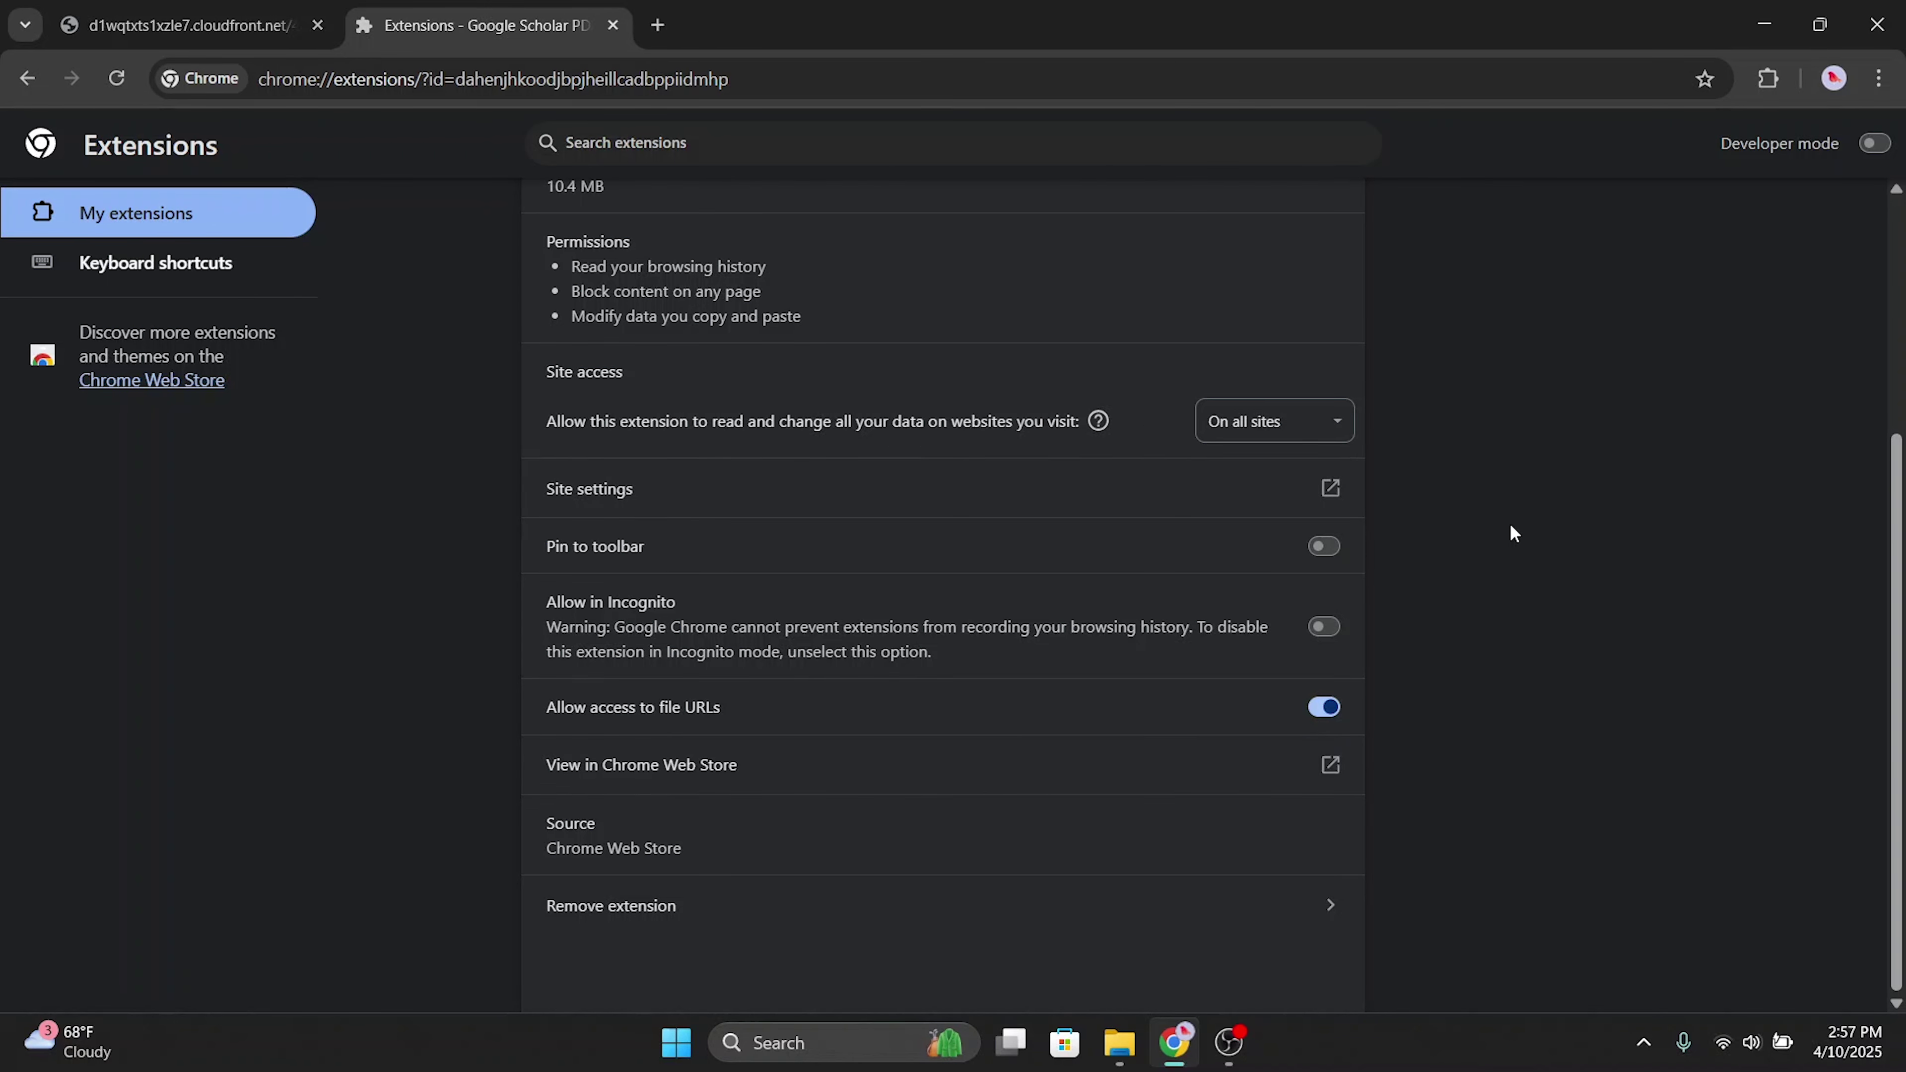
- Switch to File Explorer, open today's PDF from the Downloads folder with Google Chrome, and skim its Research Highlights
key(alt+Tab)
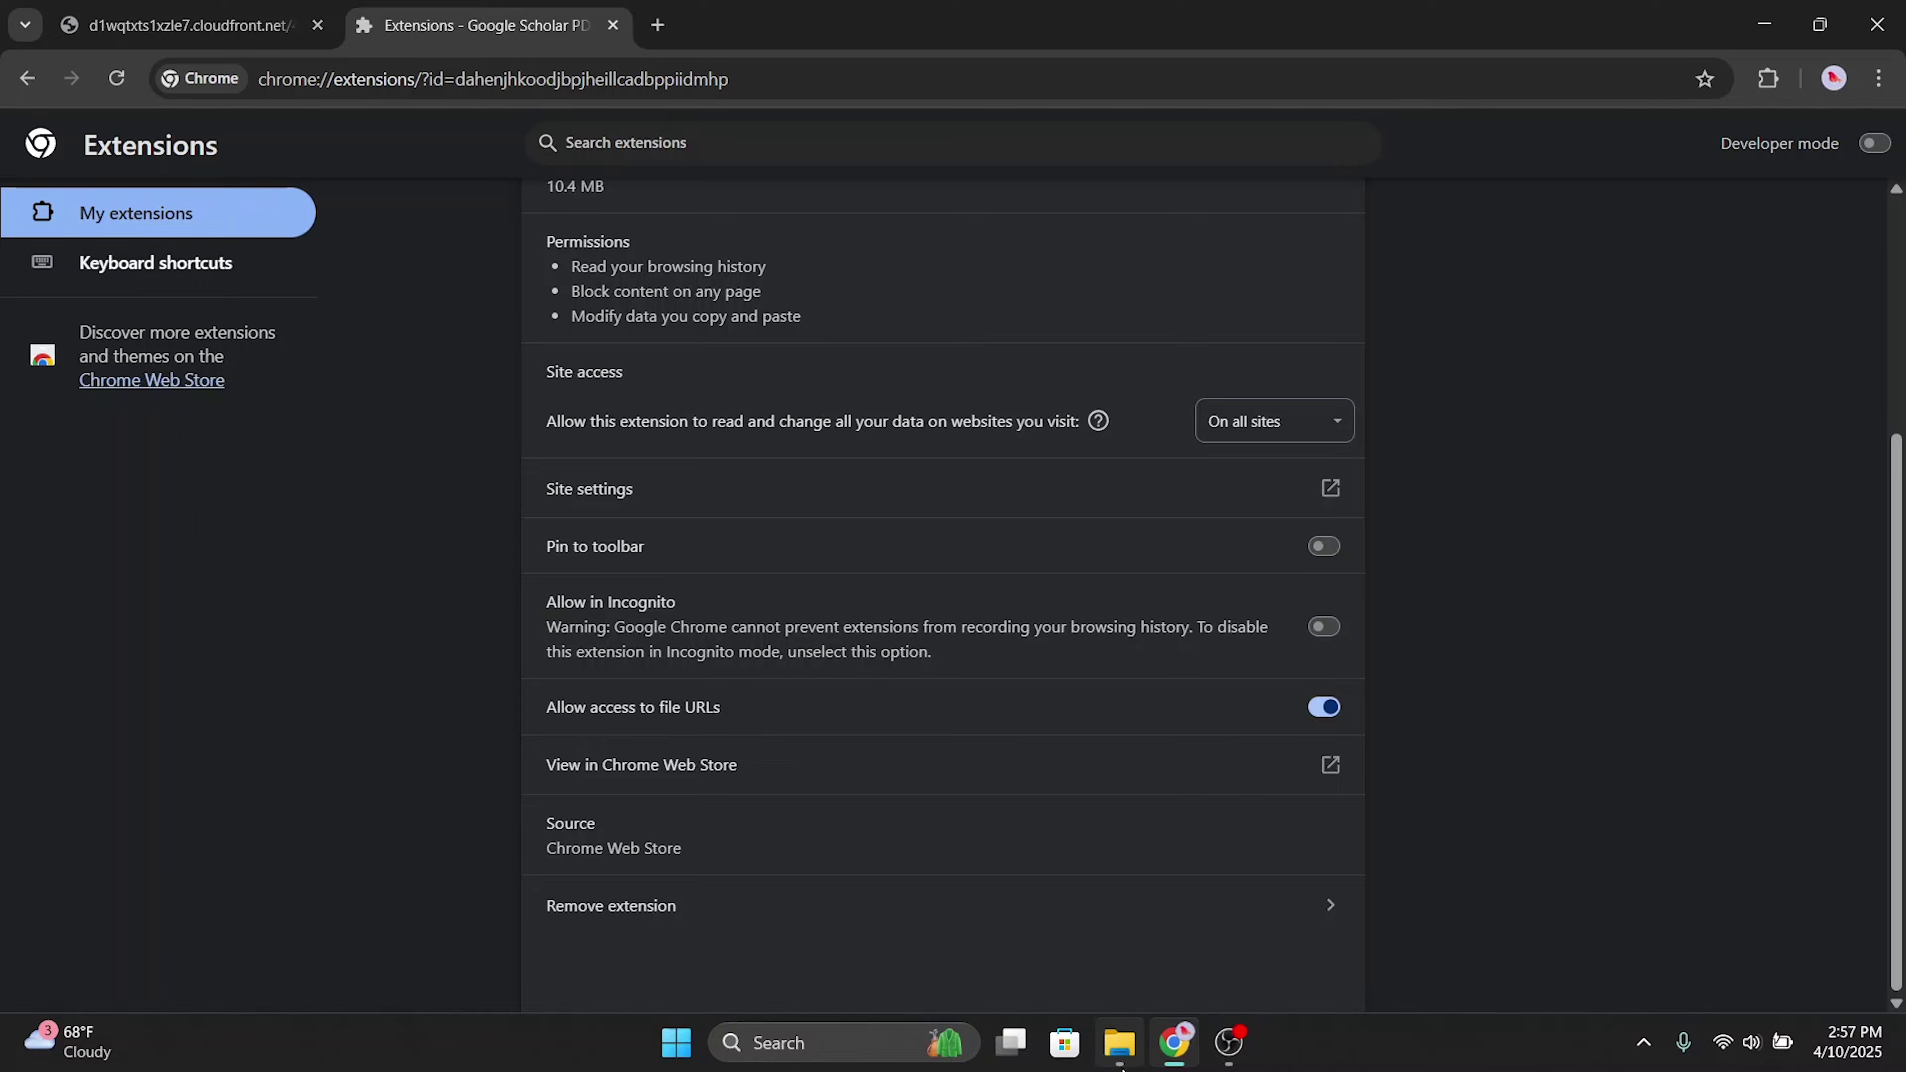
click(276, 277)
right_click(276, 277)
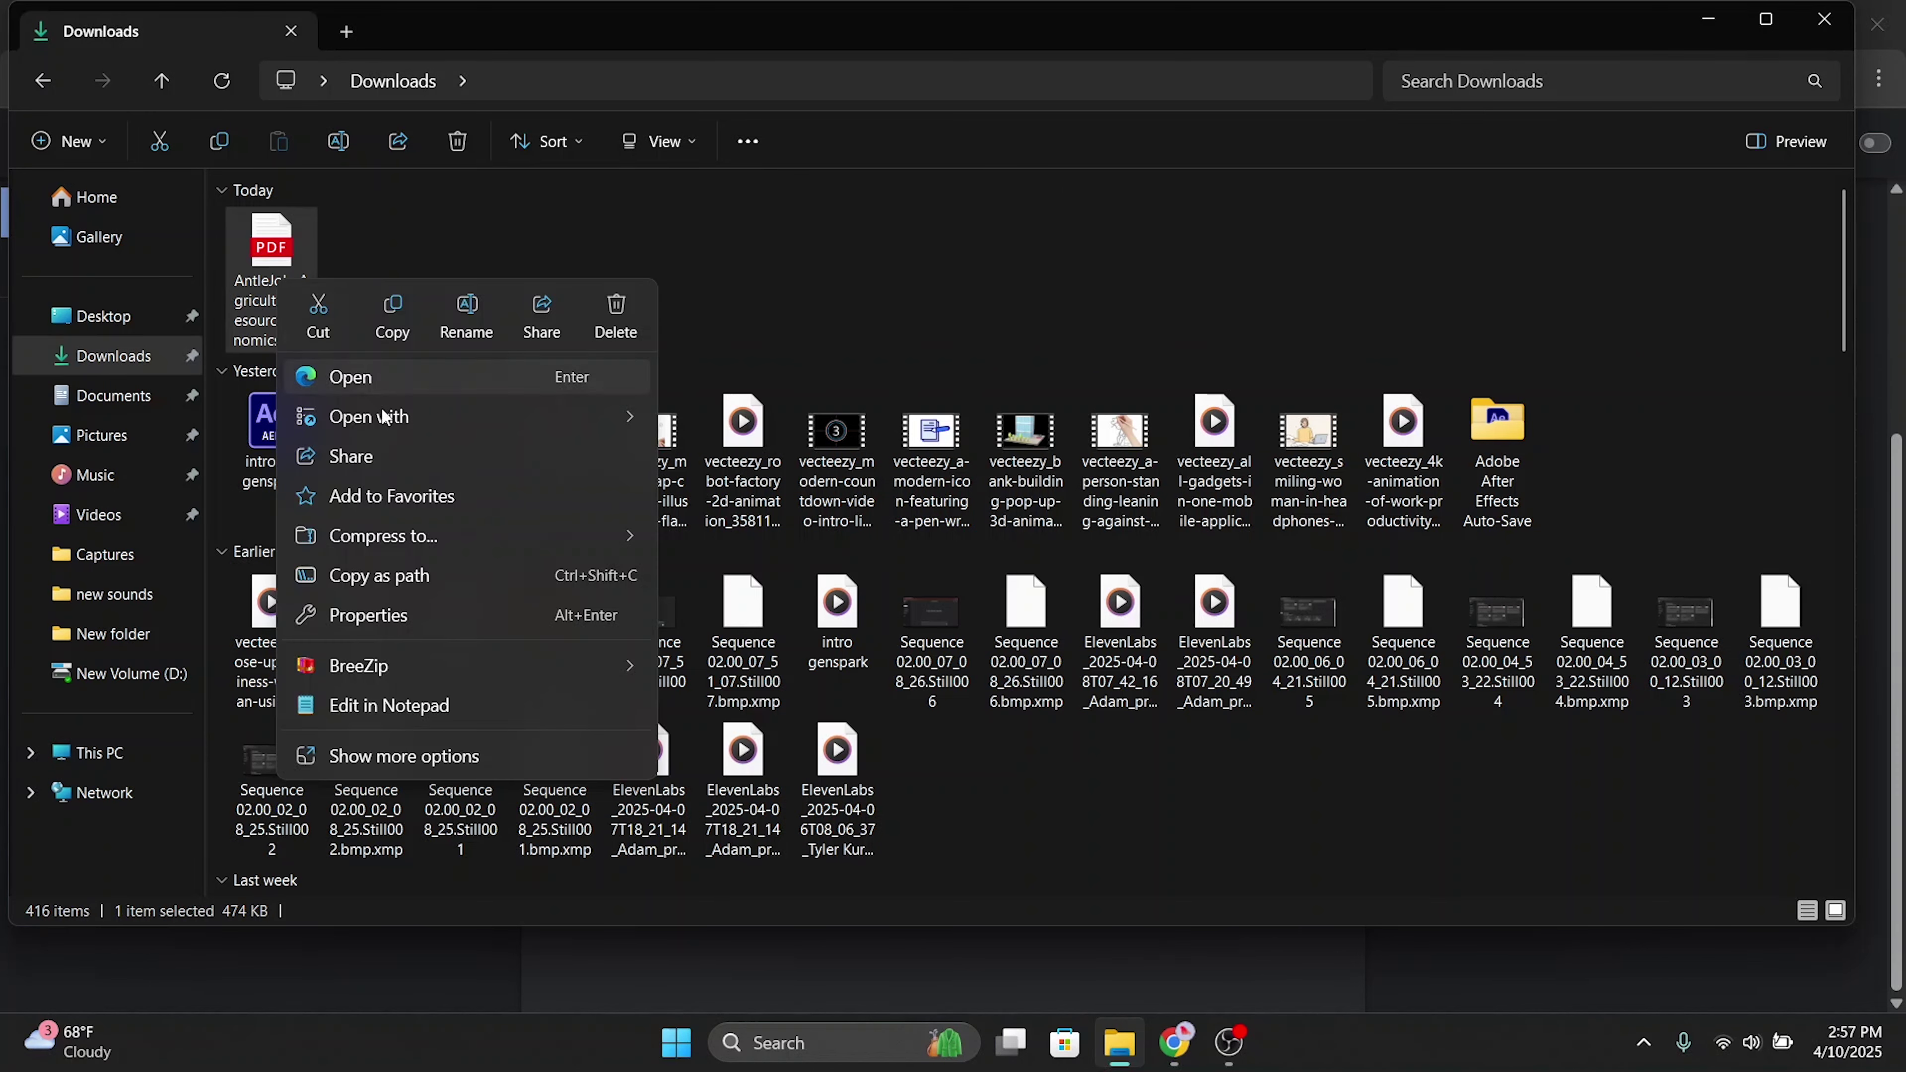
mouse_move(384, 411)
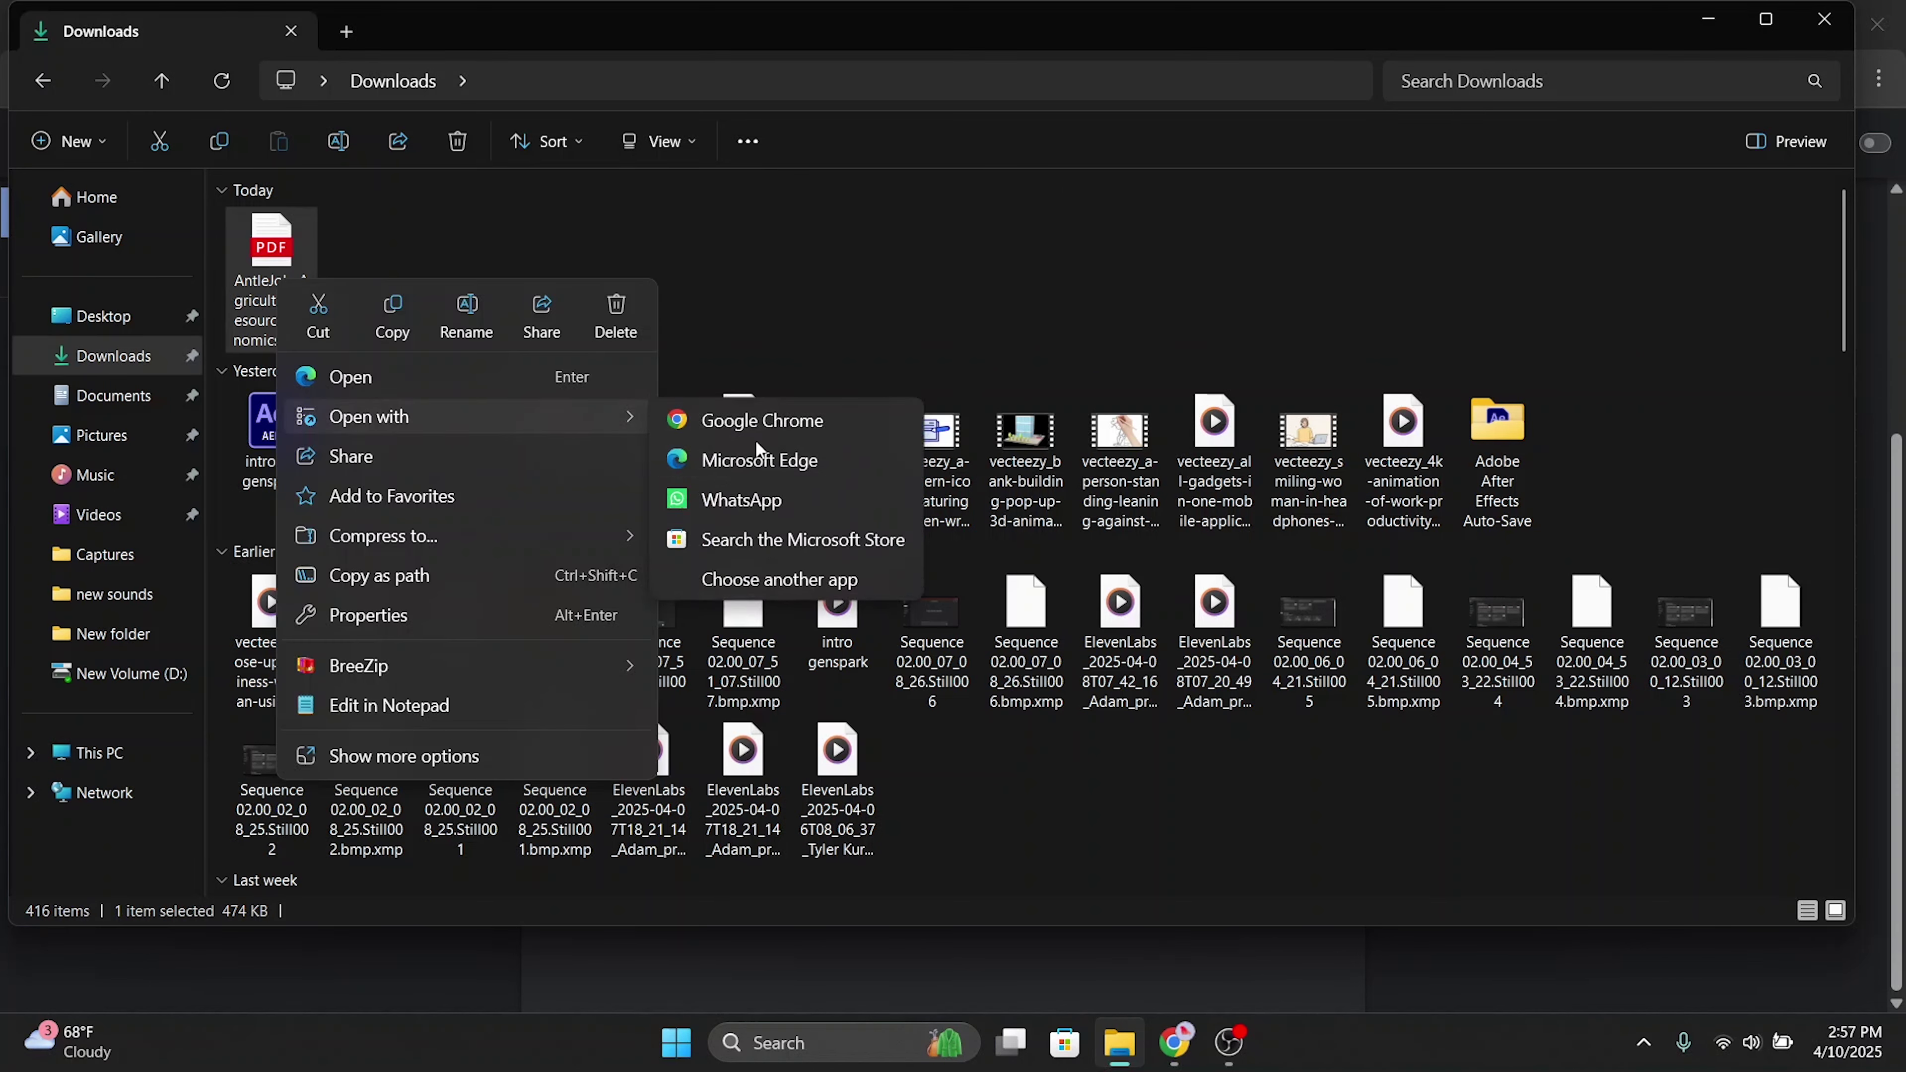
click(764, 436)
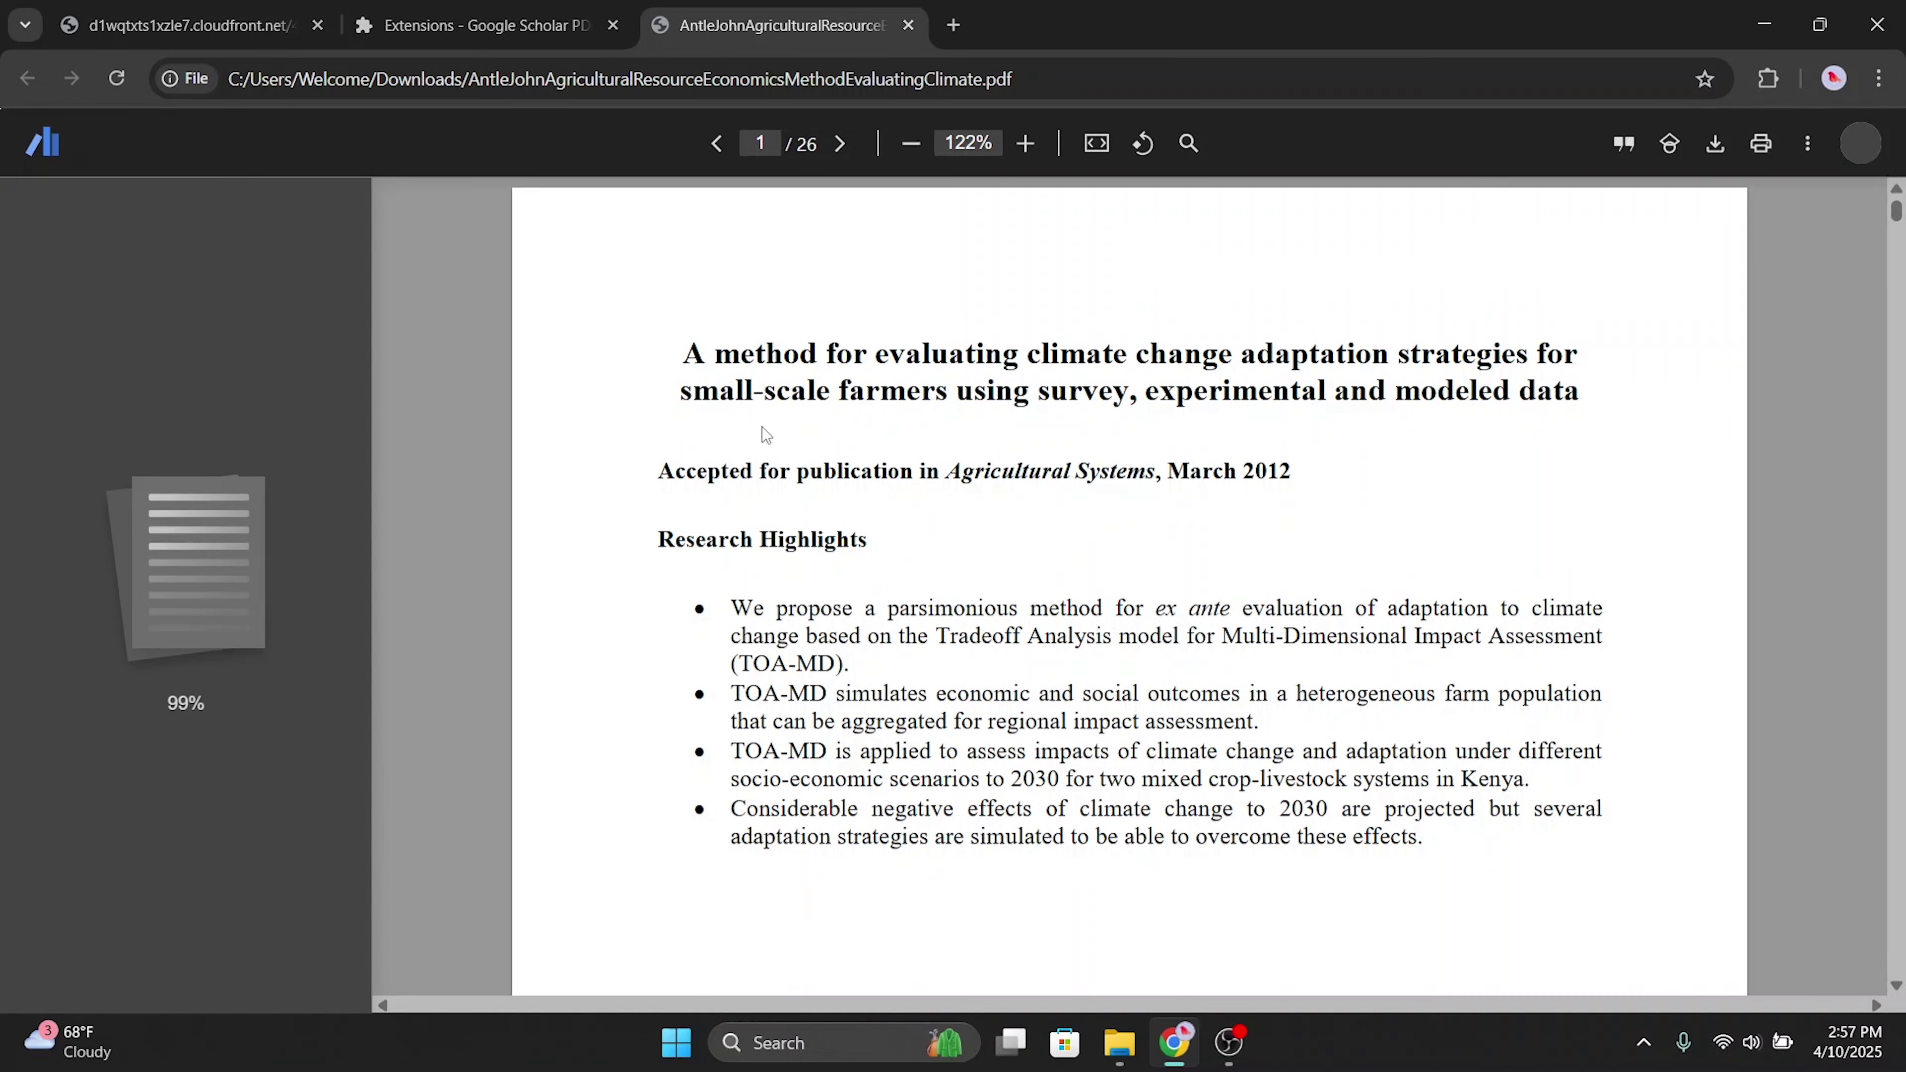
scroll(1006, 460, down, 1)
scroll(1006, 460, down, 10)
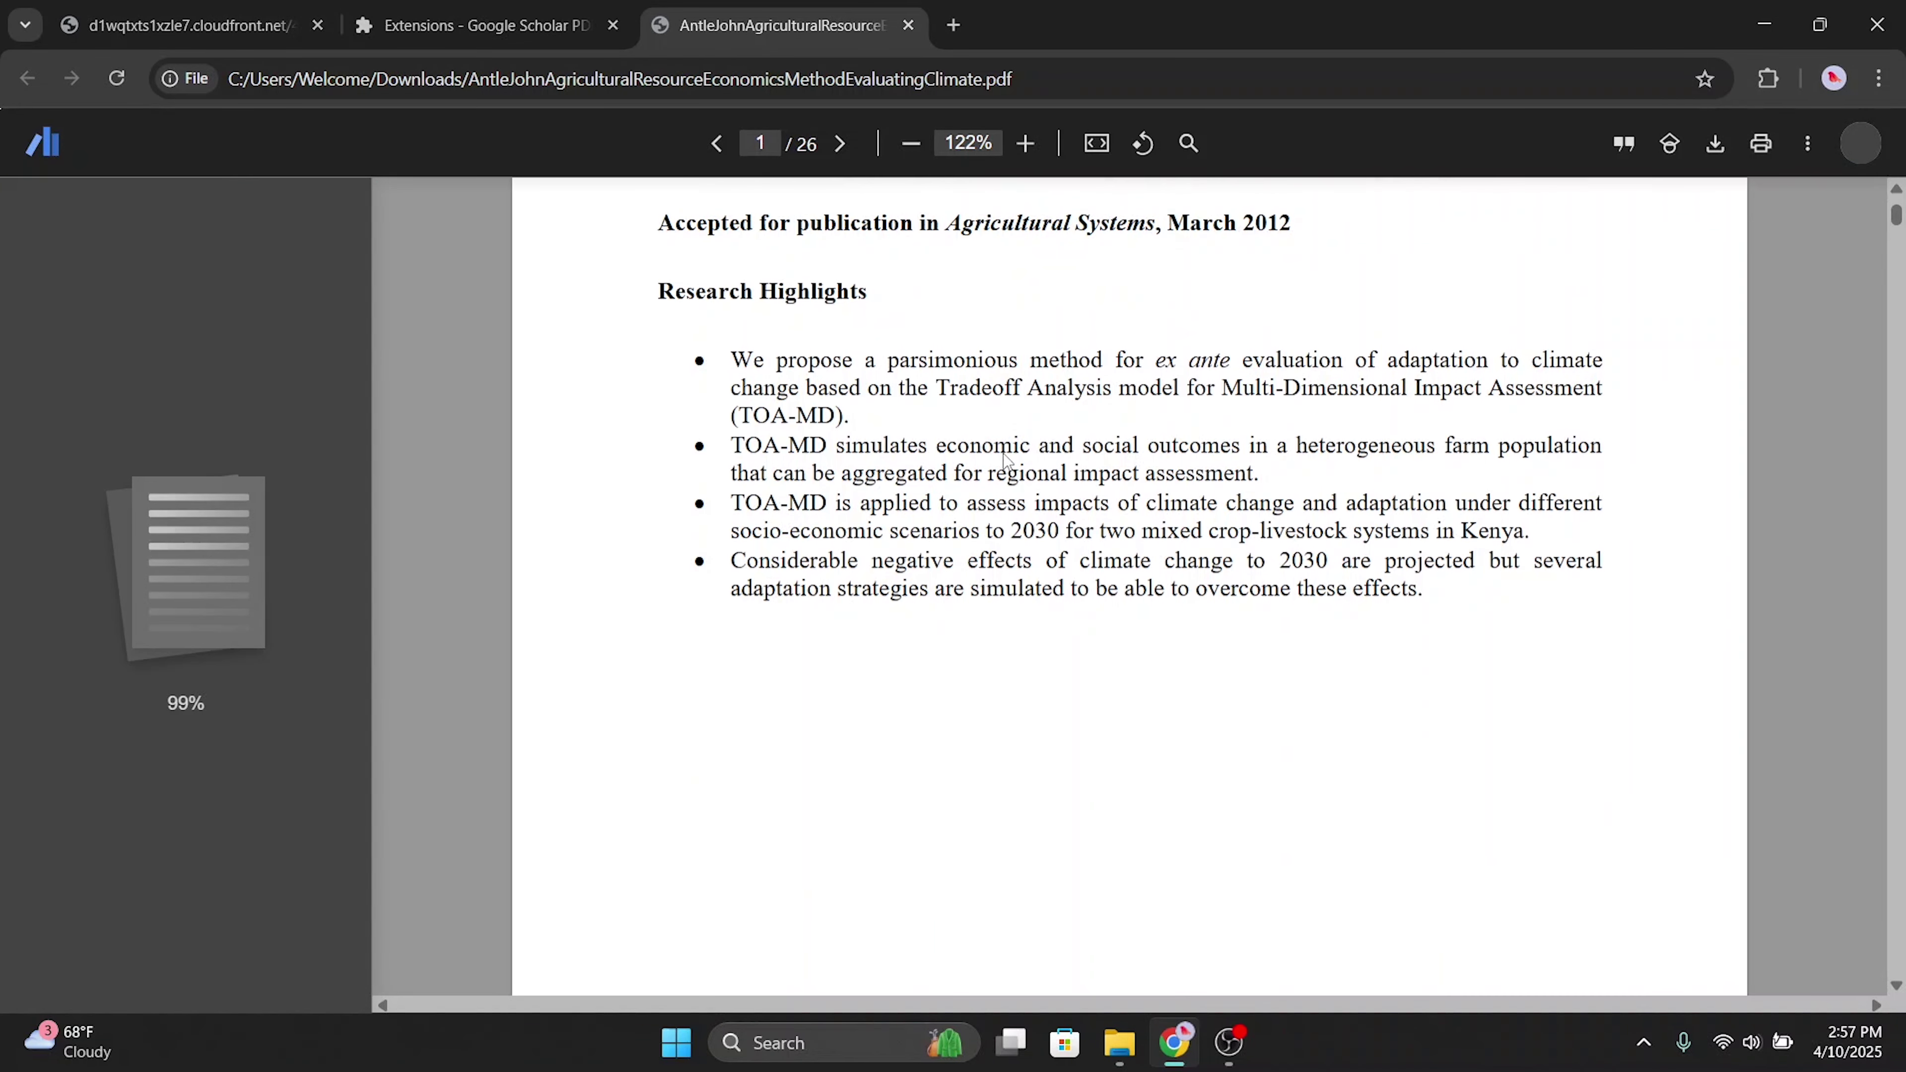